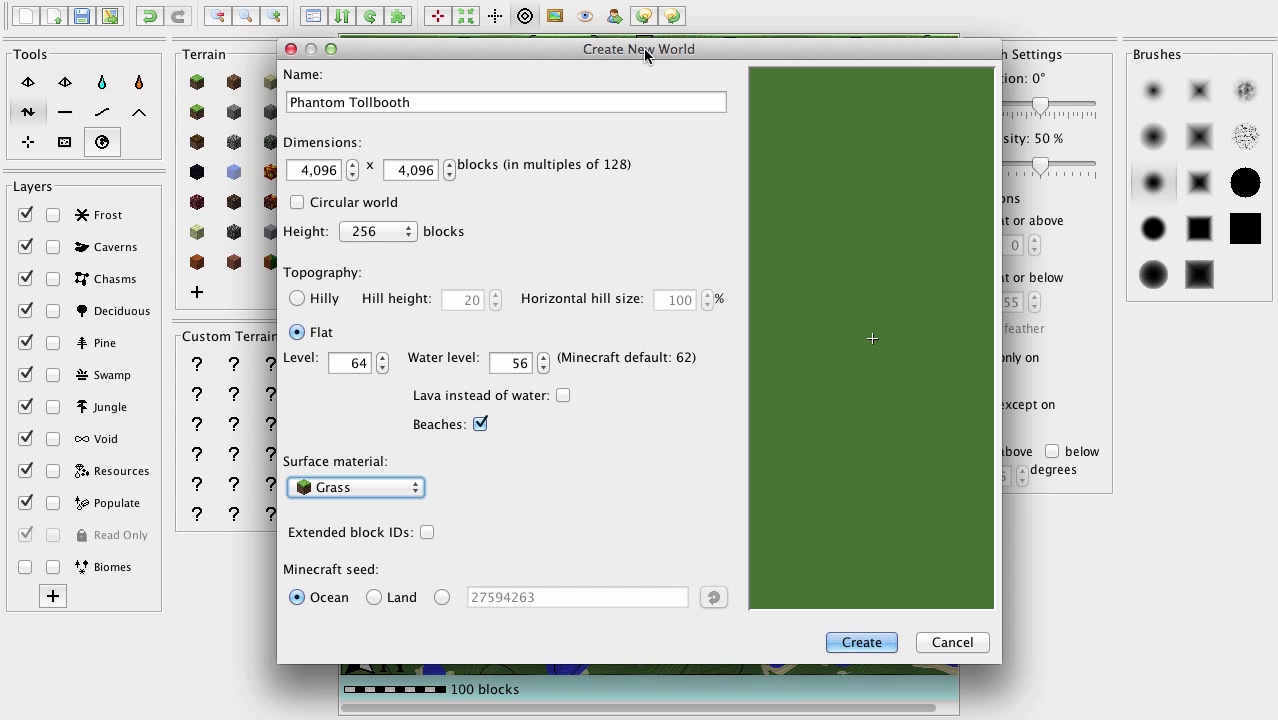
Step: Check the new world is Phantom Tollbooth, 4096×4096, flat level 64, water 56, grass
click(482, 104)
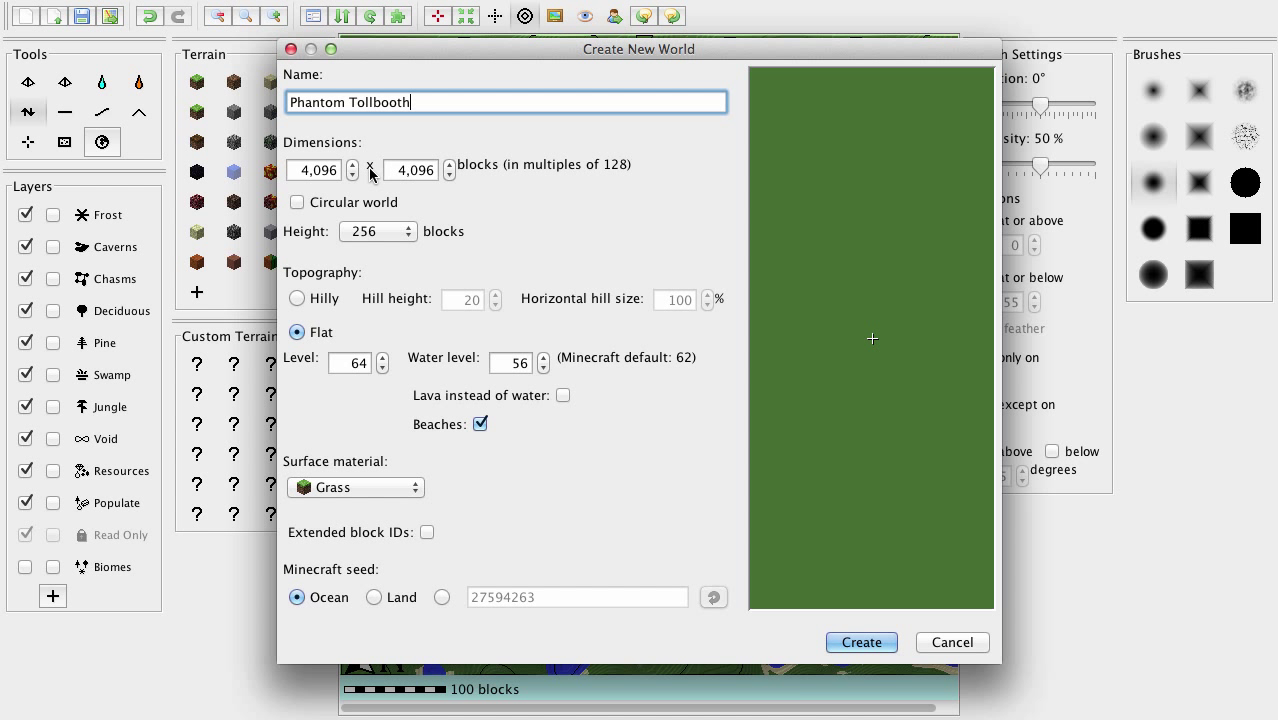
triple_click(434, 100)
key(Home)
double_click(401, 101)
click(415, 100)
click(345, 367)
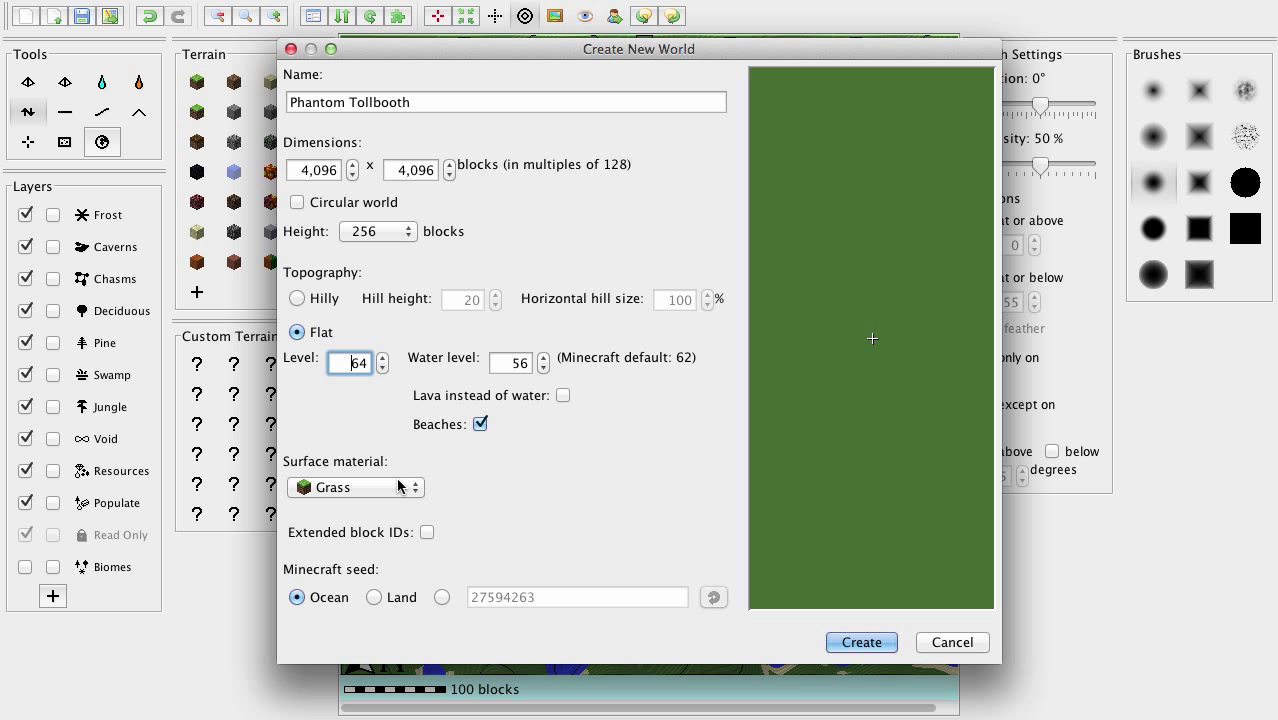
Step: Create the Phantom Tollbooth world and zoom out to see the whole grass square
click(861, 642)
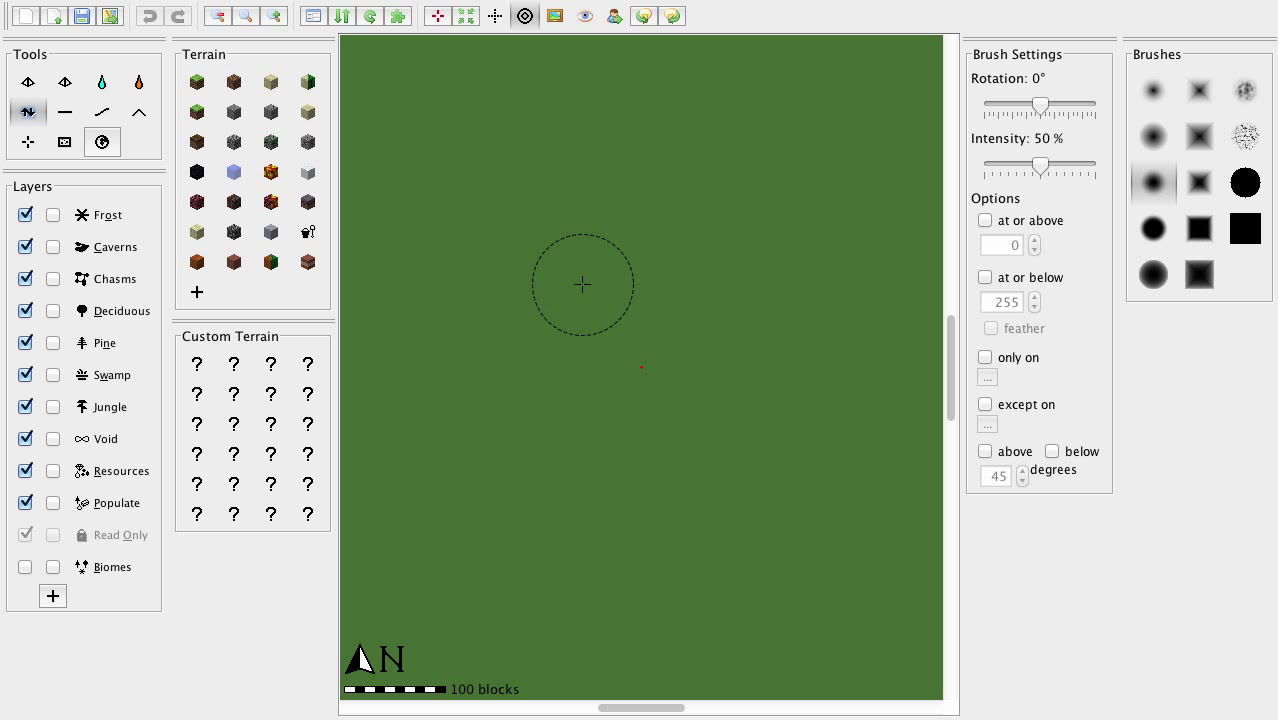
click(217, 17)
click(217, 17)
click(217, 17)
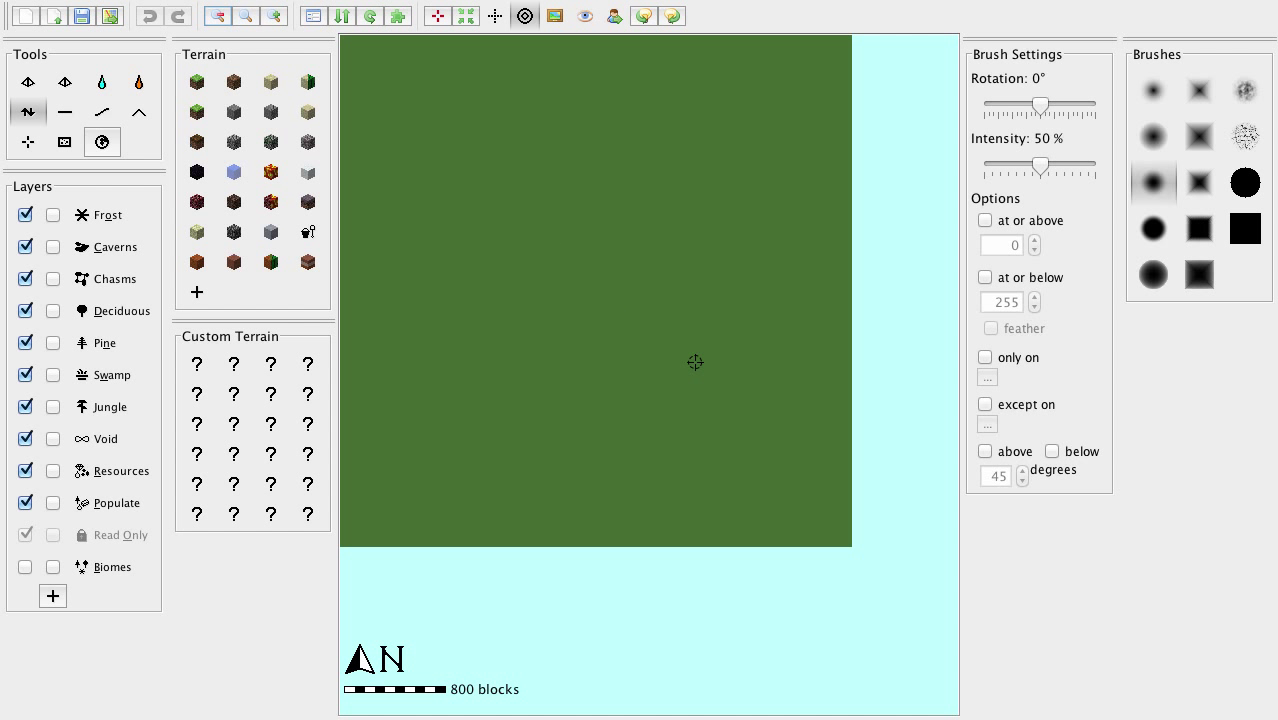
scroll(695, 362, up, 5)
scroll(695, 362, down, 5)
scroll(695, 362, up, 2)
Step: Sink the east edge and south-west corner below water level, leaving a small island
click(349, 465)
click(270, 16)
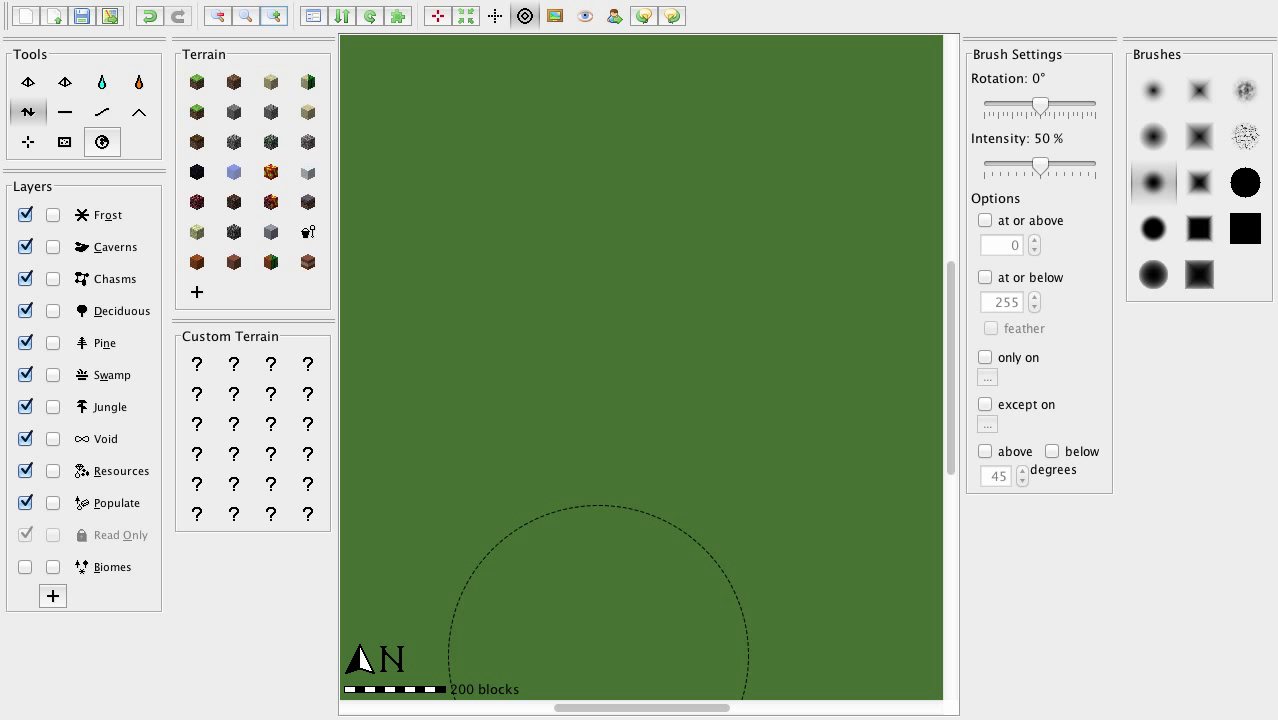
drag(619, 711, 300, 706)
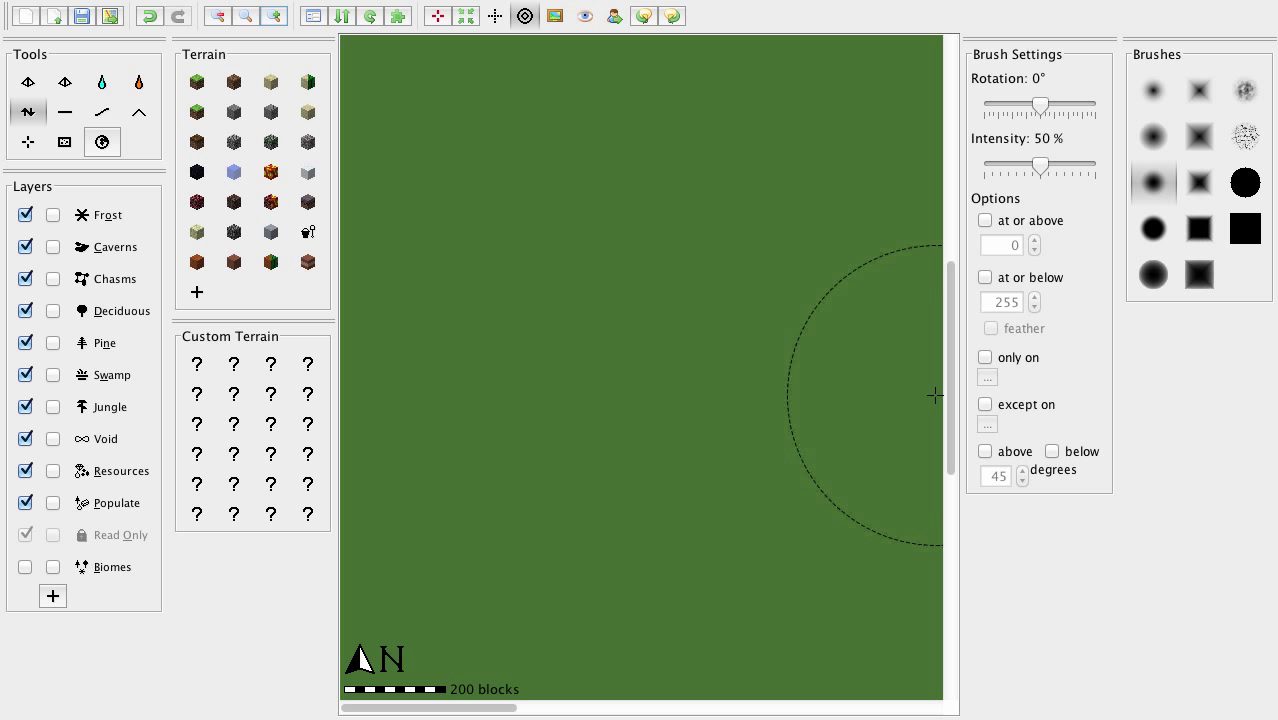
drag(950, 372, 948, 660)
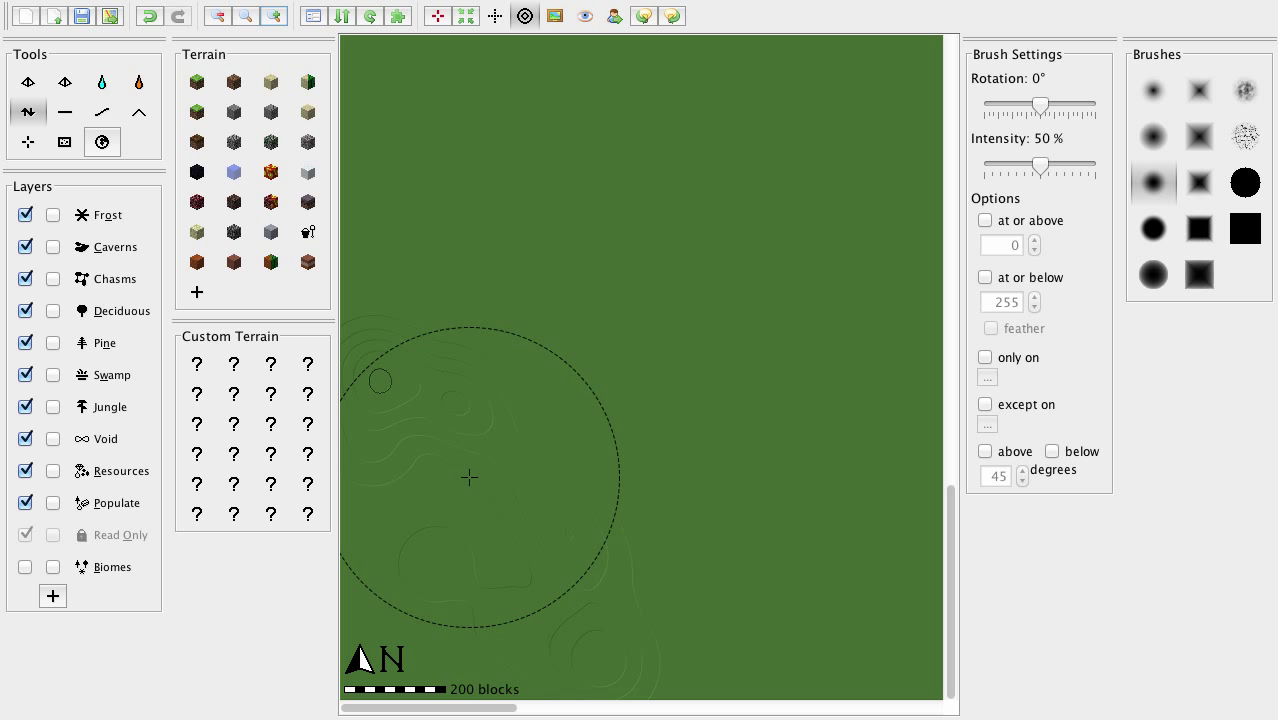
scroll(469, 477, down, 5)
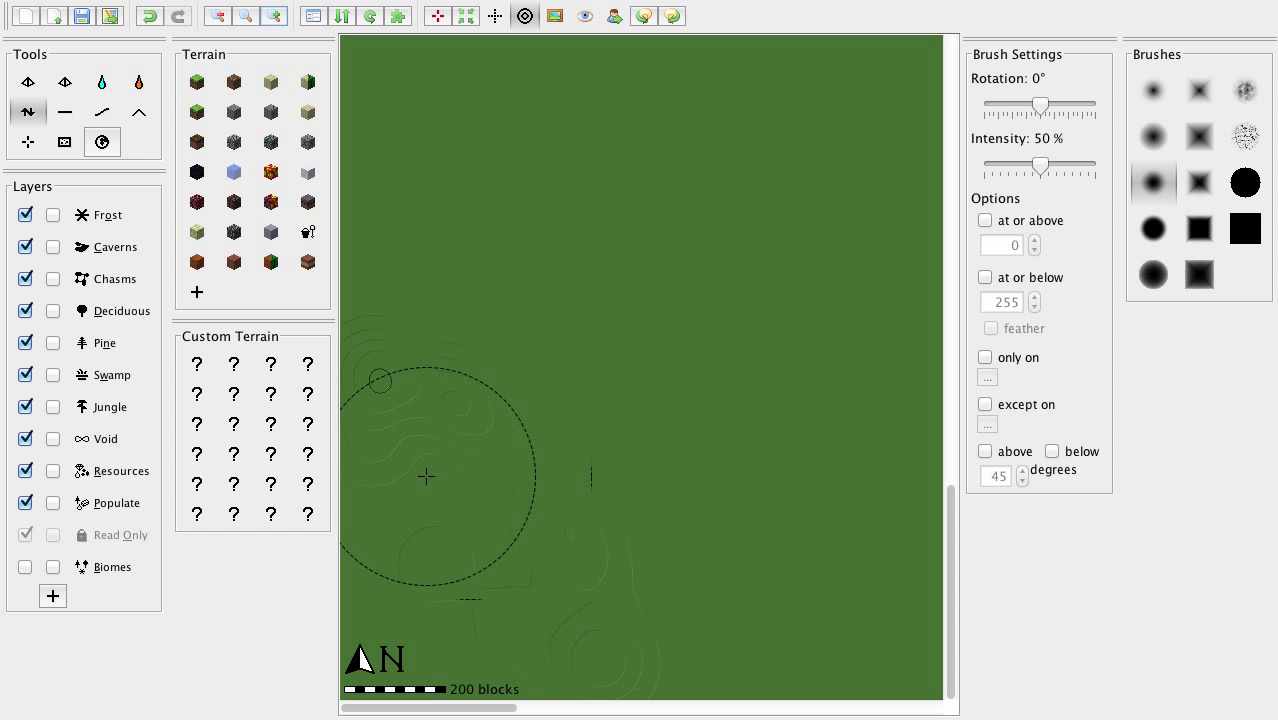
mouse_move(385, 377)
mouse_down()
mouse_move(451, 419)
mouse_move(375, 402)
mouse_move(385, 566)
mouse_move(395, 425)
mouse_move(392, 495)
mouse_move(438, 522)
mouse_move(428, 458)
mouse_move(530, 547)
mouse_move(485, 505)
mouse_move(471, 448)
mouse_move(507, 503)
mouse_move(599, 560)
mouse_move(615, 590)
mouse_move(572, 545)
mouse_move(556, 552)
mouse_move(637, 619)
mouse_move(655, 662)
mouse_move(630, 620)
mouse_move(542, 634)
mouse_move(528, 622)
mouse_move(556, 613)
mouse_move(530, 600)
mouse_move(422, 586)
mouse_move(475, 515)
mouse_move(432, 546)
mouse_move(402, 543)
mouse_up()
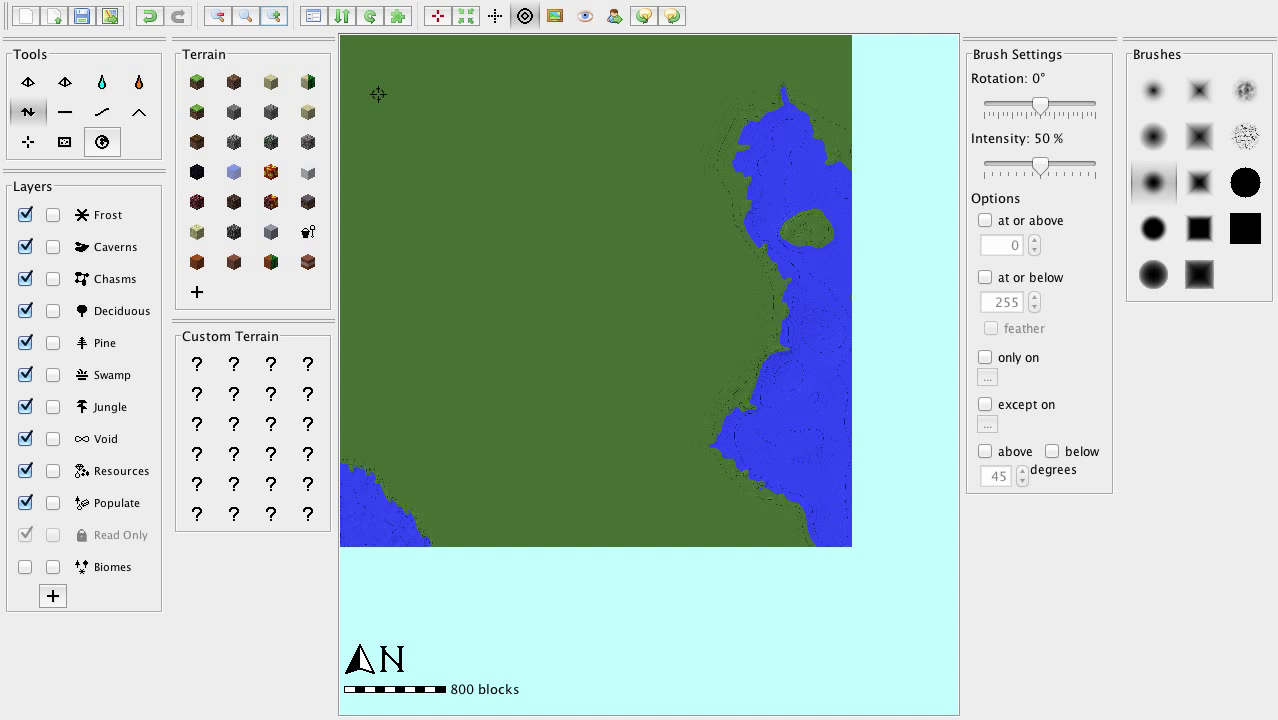
Step: Raise a faint patch of ground in the north-west with the Height tool
click(29, 116)
drag(406, 77, 434, 74)
click(273, 17)
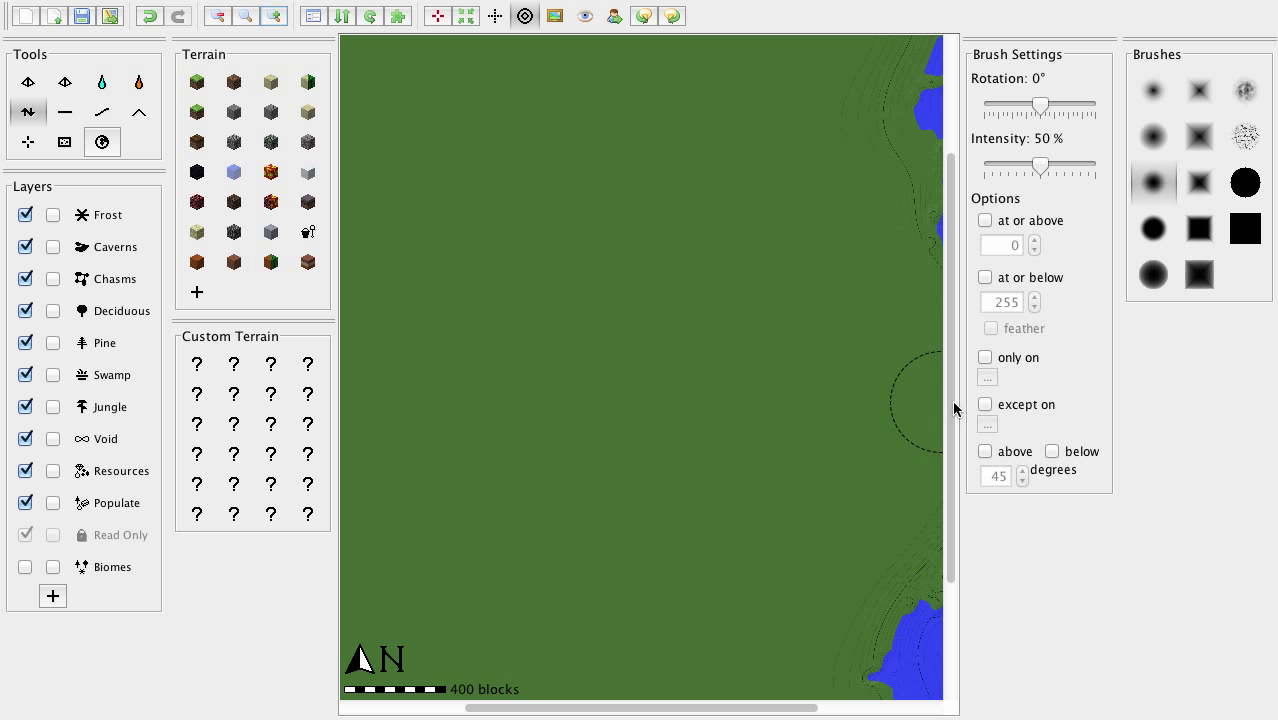
drag(955, 412, 955, 298)
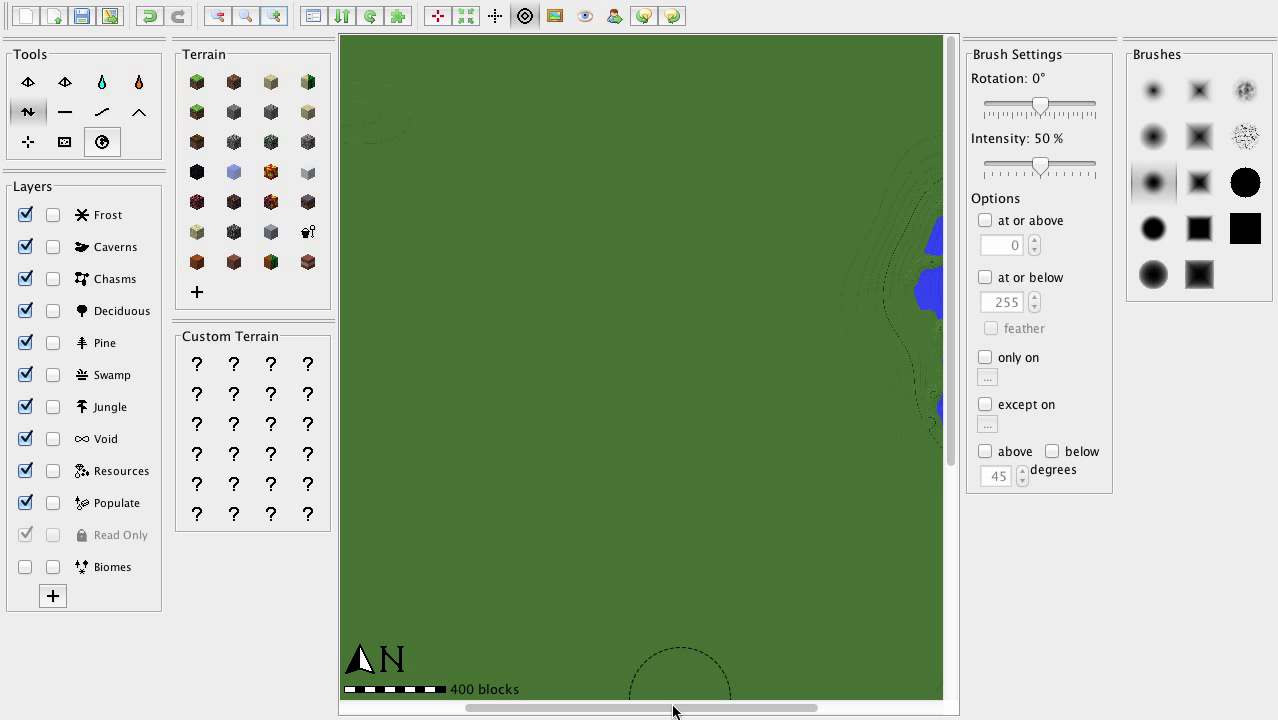
drag(673, 707, 547, 707)
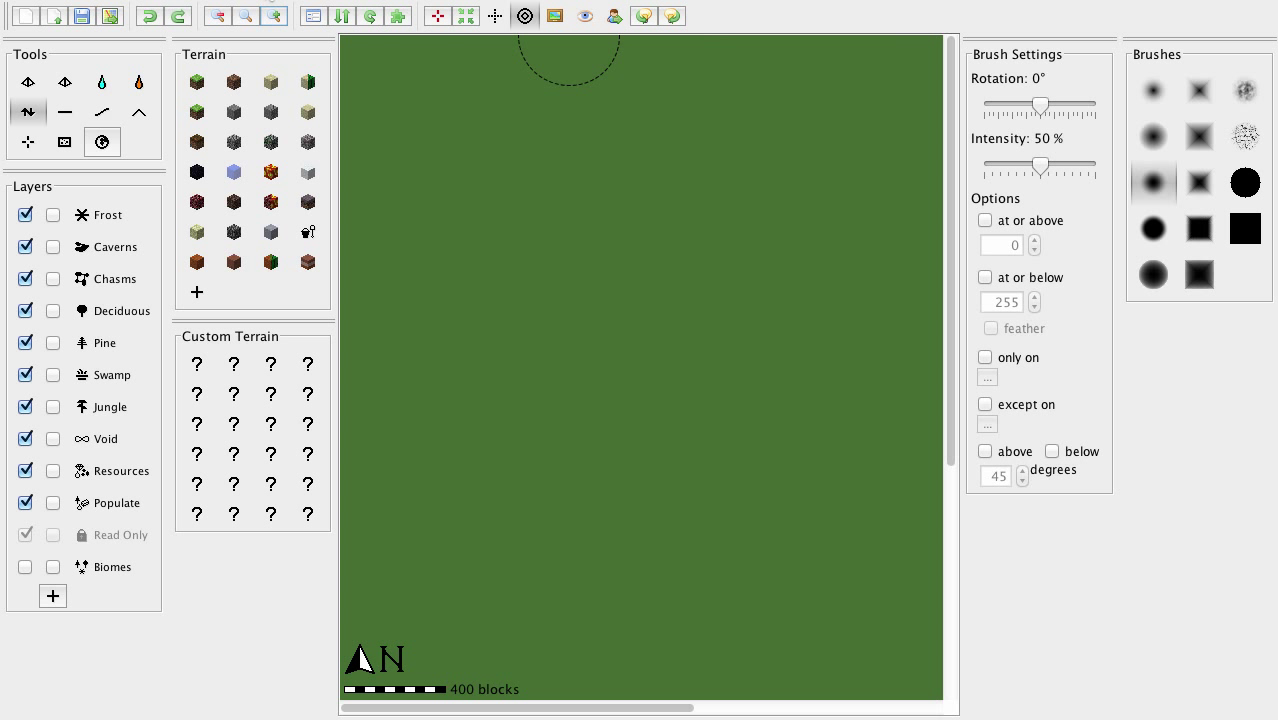
click(275, 0)
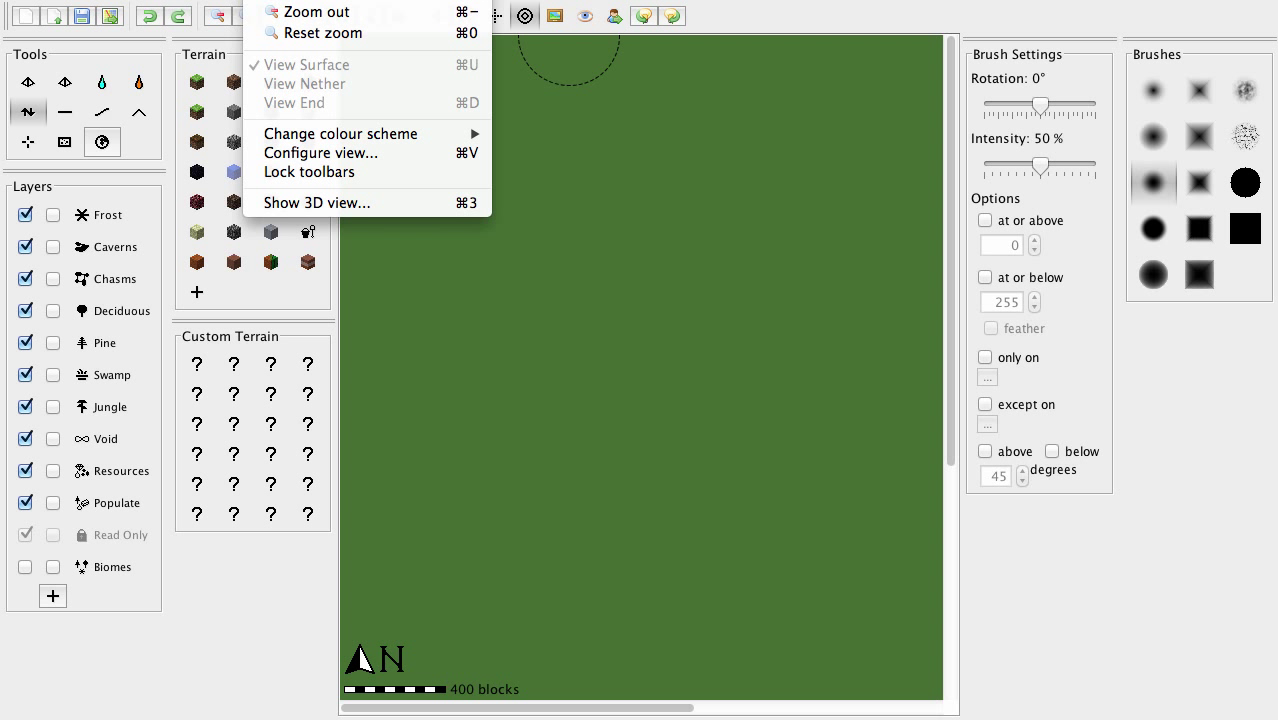
mouse_move(320, 0)
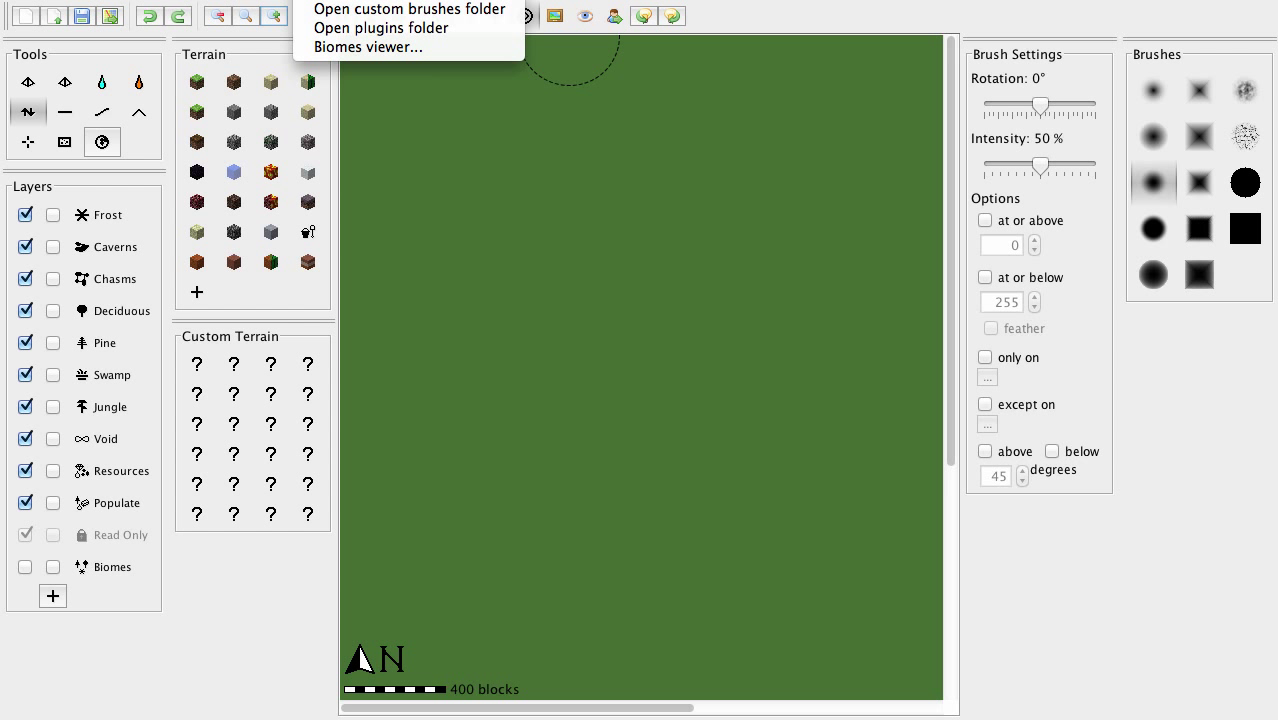
mouse_move(275, 0)
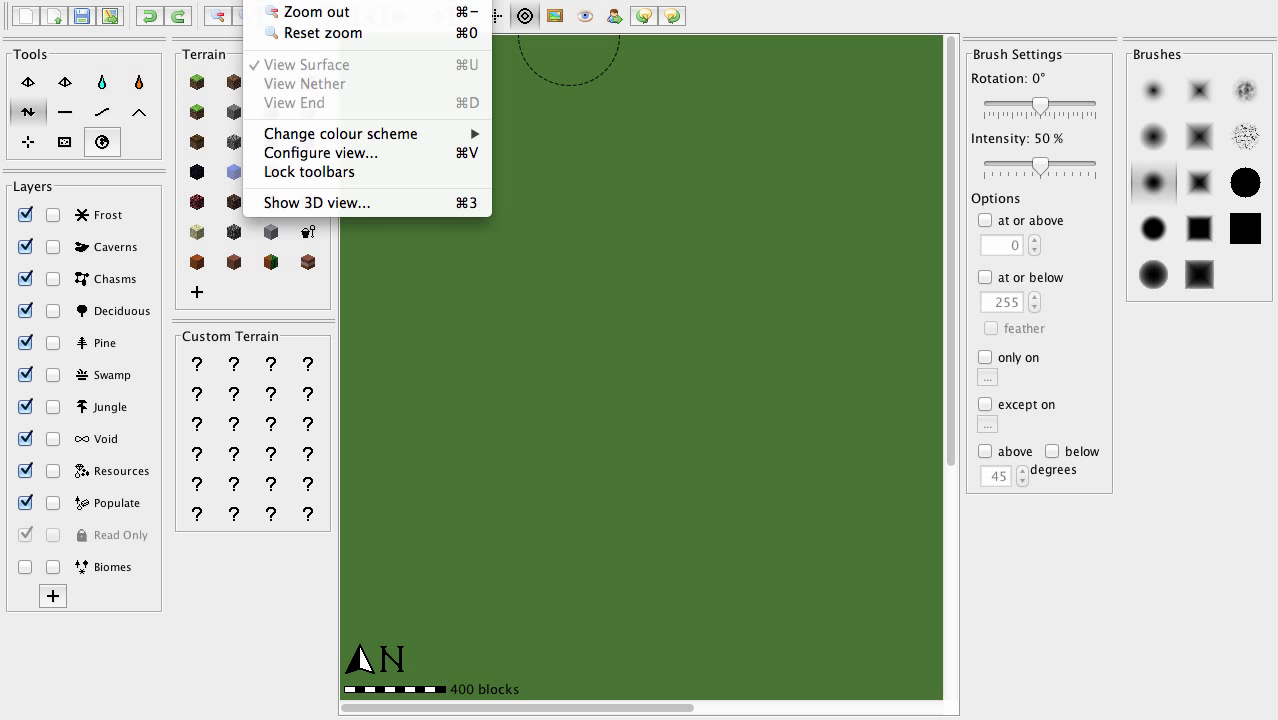
mouse_move(231, 0)
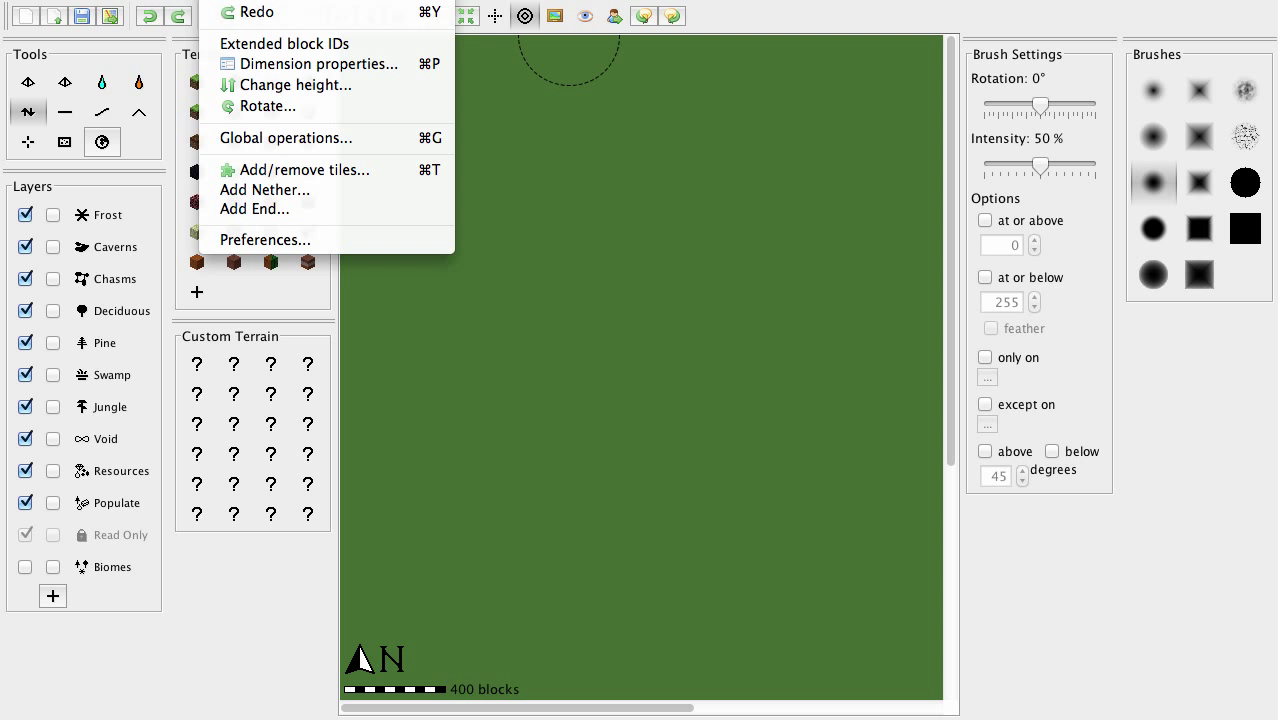
key(Escape)
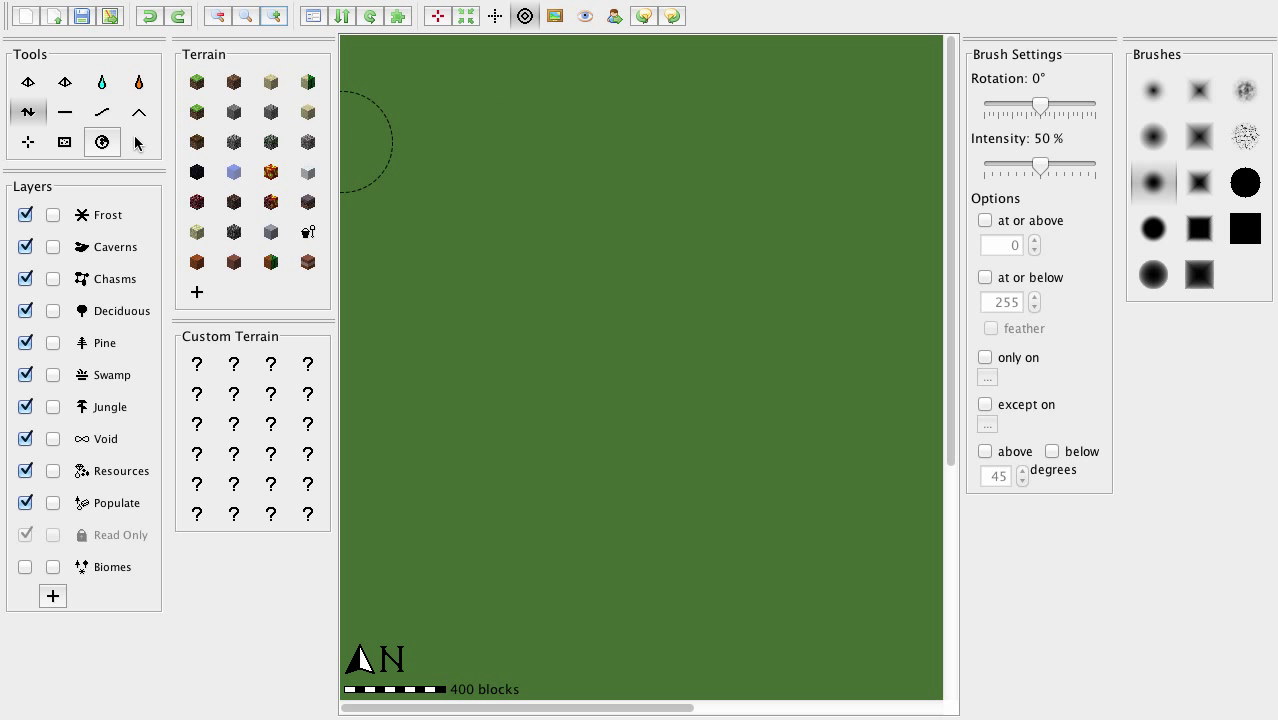
Step: Raise hilly ground across the north-west and along the map's northern edge
click(213, 17)
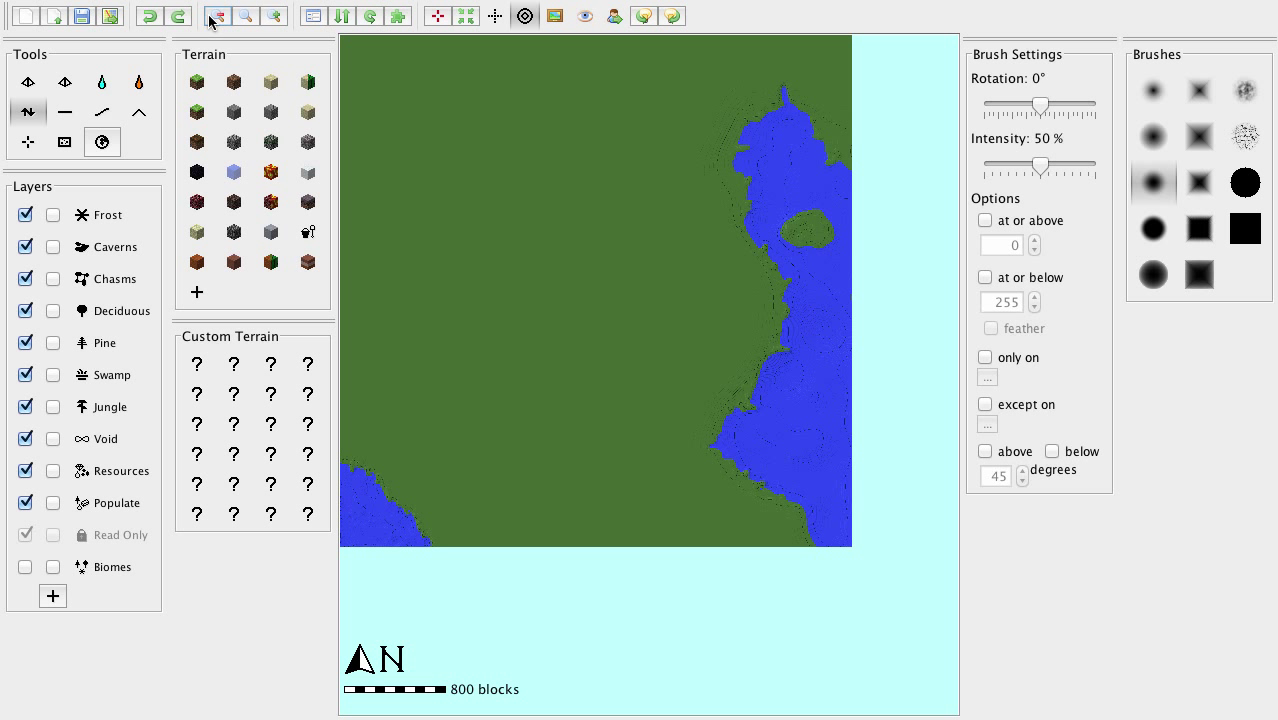
click(138, 114)
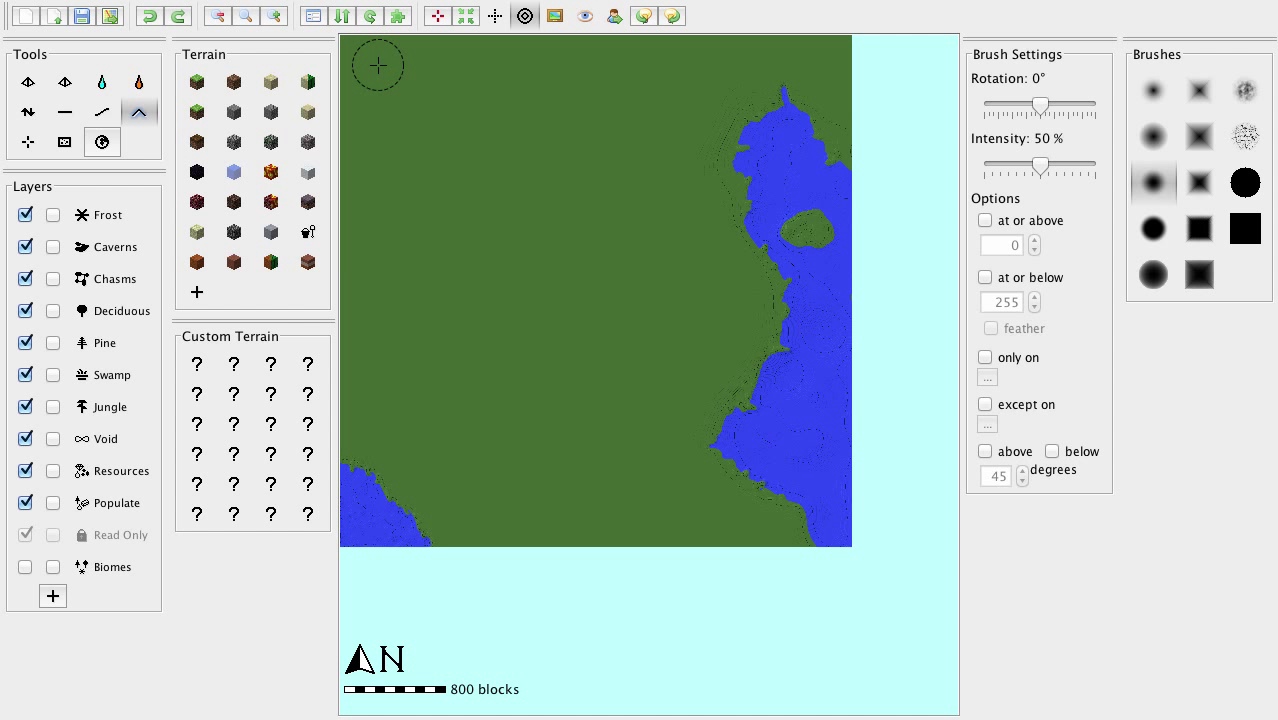
click(28, 112)
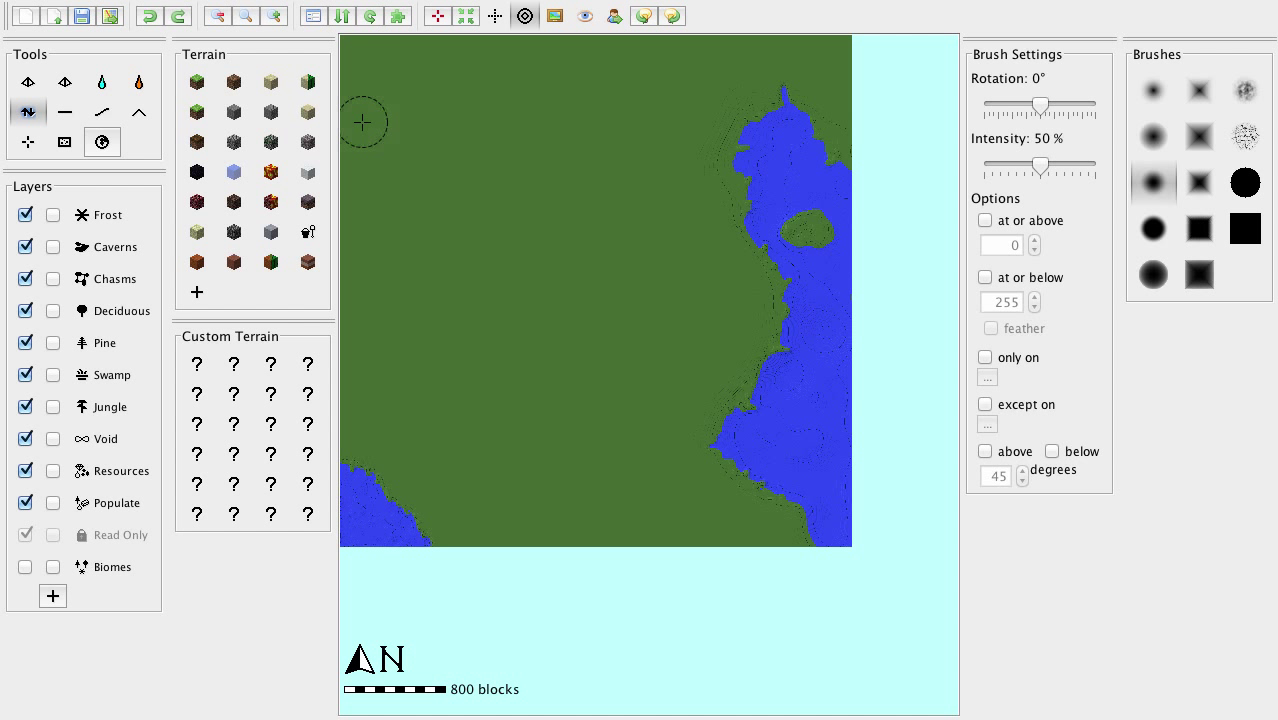
mouse_move(357, 131)
mouse_down()
mouse_move(454, 108)
mouse_move(541, 108)
mouse_move(615, 59)
mouse_up()
drag(570, 57, 351, 110)
mouse_move(363, 53)
mouse_down()
mouse_move(360, 110)
mouse_move(500, 70)
mouse_move(370, 91)
mouse_move(375, 59)
mouse_move(409, 52)
mouse_up()
mouse_move(493, 50)
mouse_down()
mouse_move(450, 53)
mouse_move(348, 120)
mouse_up()
mouse_move(372, 187)
mouse_down()
mouse_move(351, 163)
mouse_move(425, 131)
mouse_move(528, 123)
mouse_move(678, 54)
mouse_move(428, 97)
mouse_move(397, 88)
mouse_move(399, 63)
mouse_move(525, 48)
mouse_up()
Step: Build up and smooth the northern and north-western hills
click(275, 17)
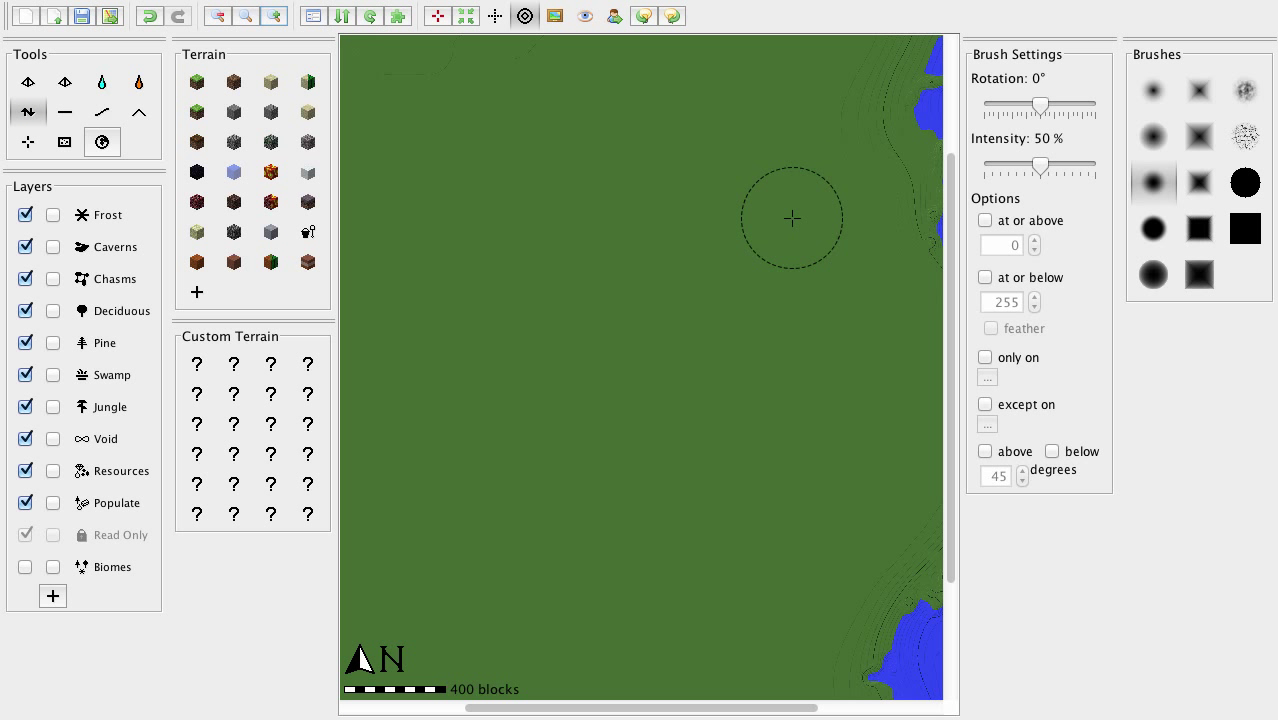
scroll(955, 283, up, 5)
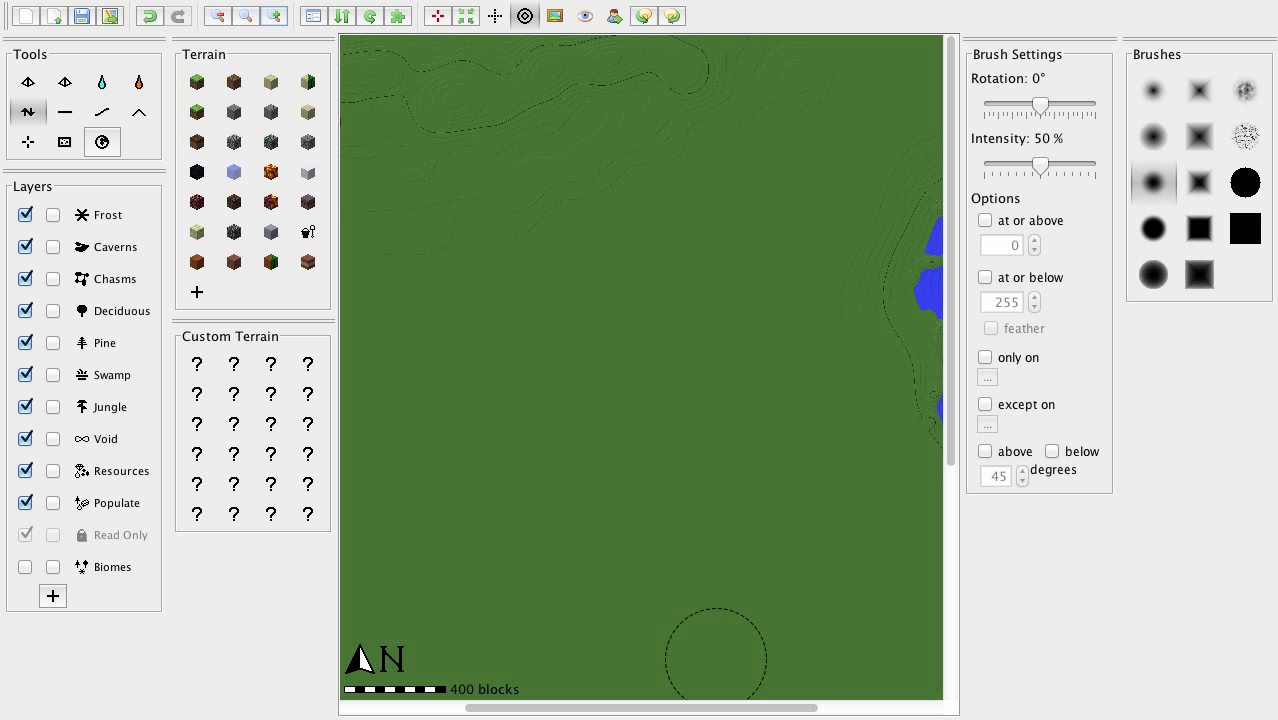
drag(657, 711, 545, 709)
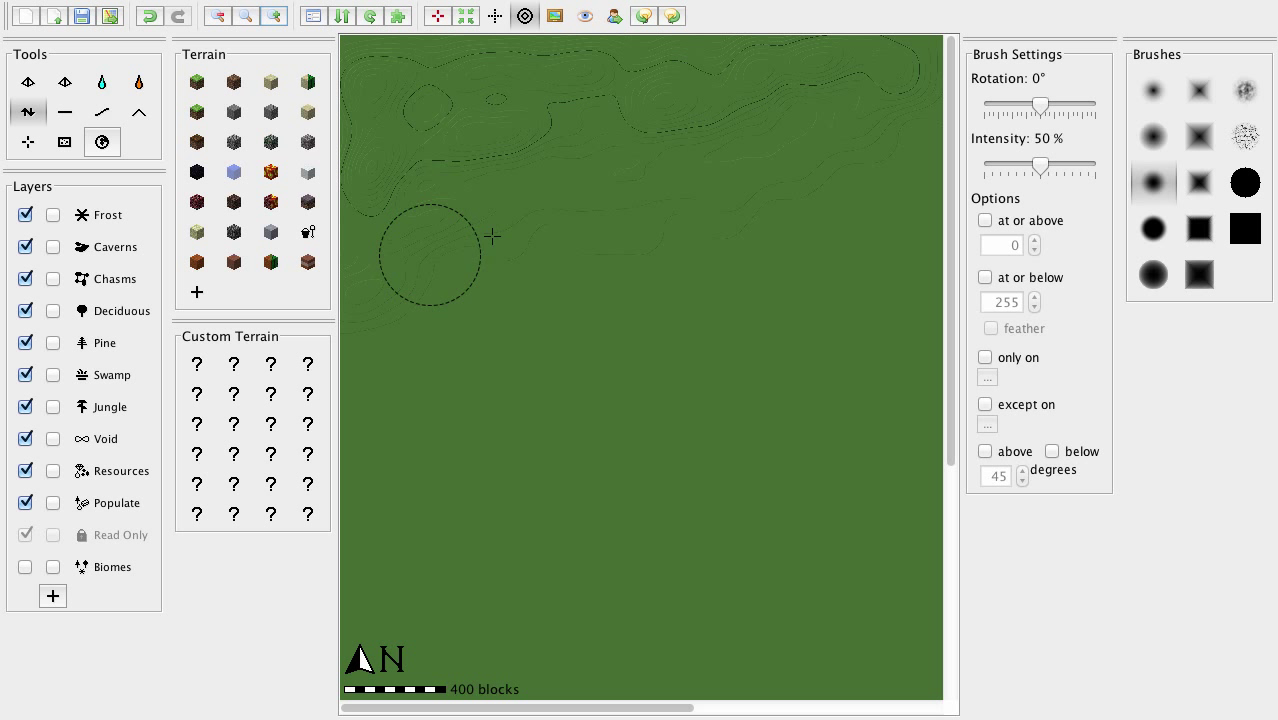
mouse_move(753, 200)
mouse_down()
mouse_move(806, 182)
mouse_move(694, 41)
mouse_move(608, 95)
mouse_move(360, 207)
mouse_move(597, 133)
mouse_move(797, 110)
mouse_move(903, 55)
mouse_move(878, 133)
mouse_move(899, 110)
mouse_move(681, 103)
mouse_move(470, 58)
mouse_move(356, 57)
mouse_move(602, 75)
mouse_move(765, 49)
mouse_move(583, 147)
mouse_move(363, 229)
mouse_move(544, 135)
mouse_move(587, 133)
mouse_up()
drag(660, 713, 798, 711)
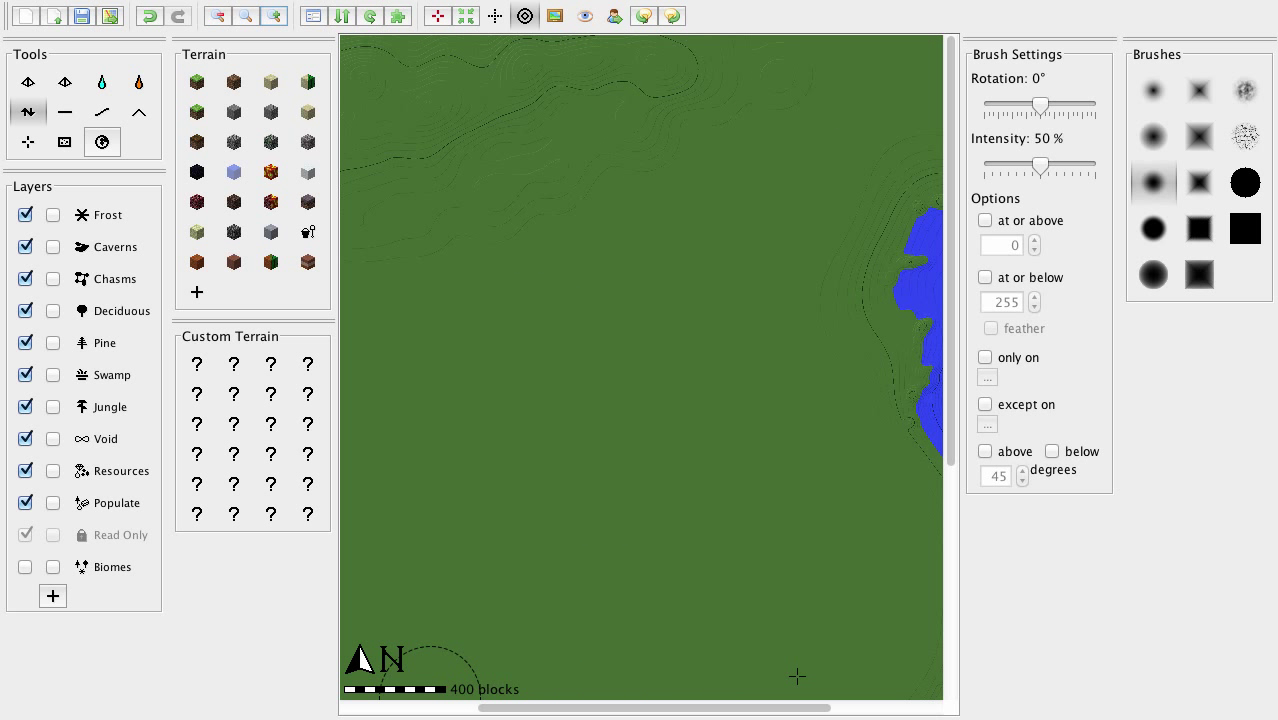
mouse_move(713, 114)
mouse_down()
mouse_move(765, 57)
mouse_move(722, 86)
mouse_move(663, 83)
mouse_move(679, 71)
mouse_move(742, 77)
mouse_move(611, 126)
mouse_move(439, 228)
mouse_move(599, 86)
mouse_move(497, 131)
mouse_move(513, 257)
mouse_up()
drag(602, 710, 462, 710)
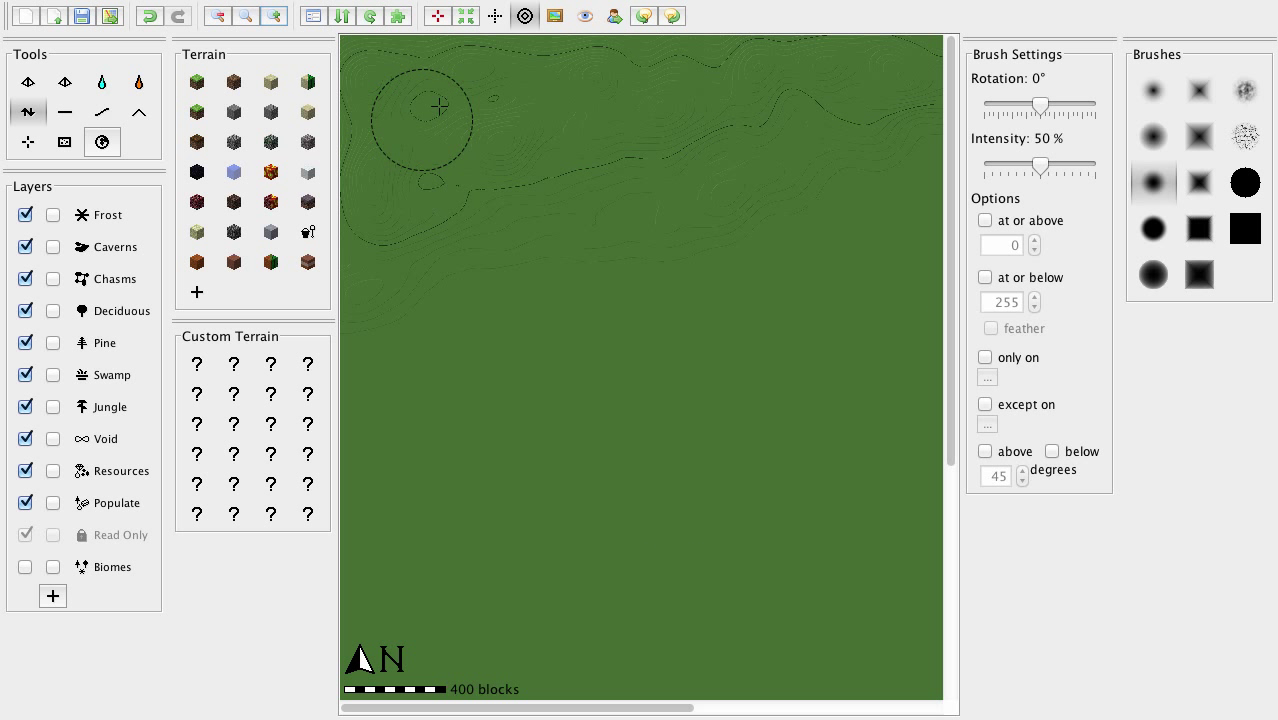
mouse_move(439, 105)
mouse_down()
mouse_move(497, 92)
mouse_move(427, 198)
mouse_move(446, 229)
mouse_move(590, 245)
mouse_move(396, 313)
mouse_move(642, 220)
mouse_up()
Step: Reshape the terrain along the ridge near the map's left edge
drag(619, 710, 750, 651)
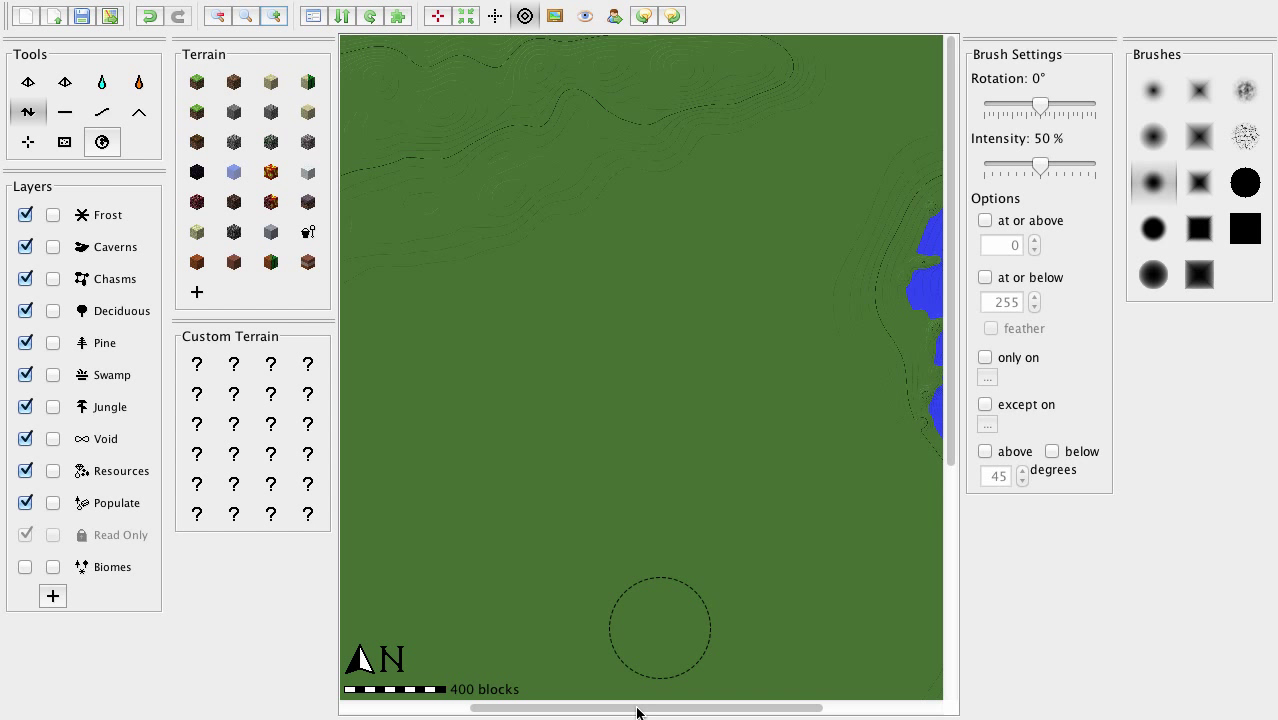
drag(637, 712, 533, 712)
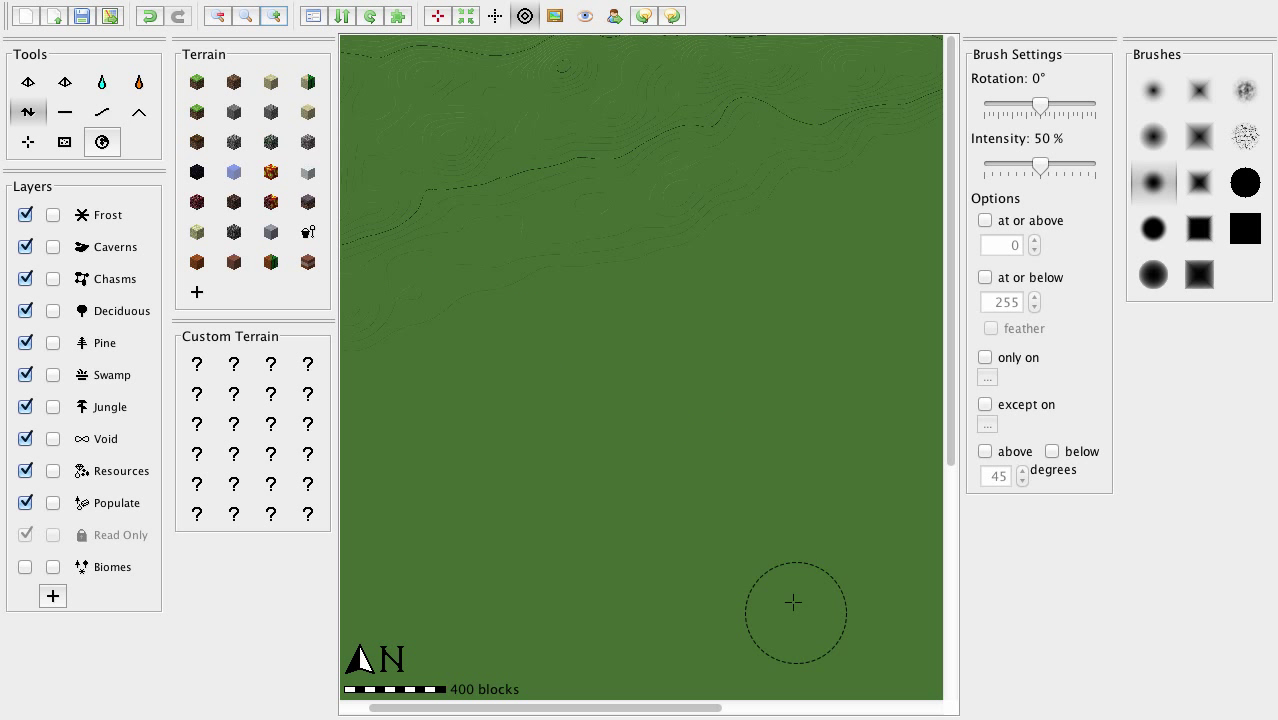
scroll(658, 711, left, 3)
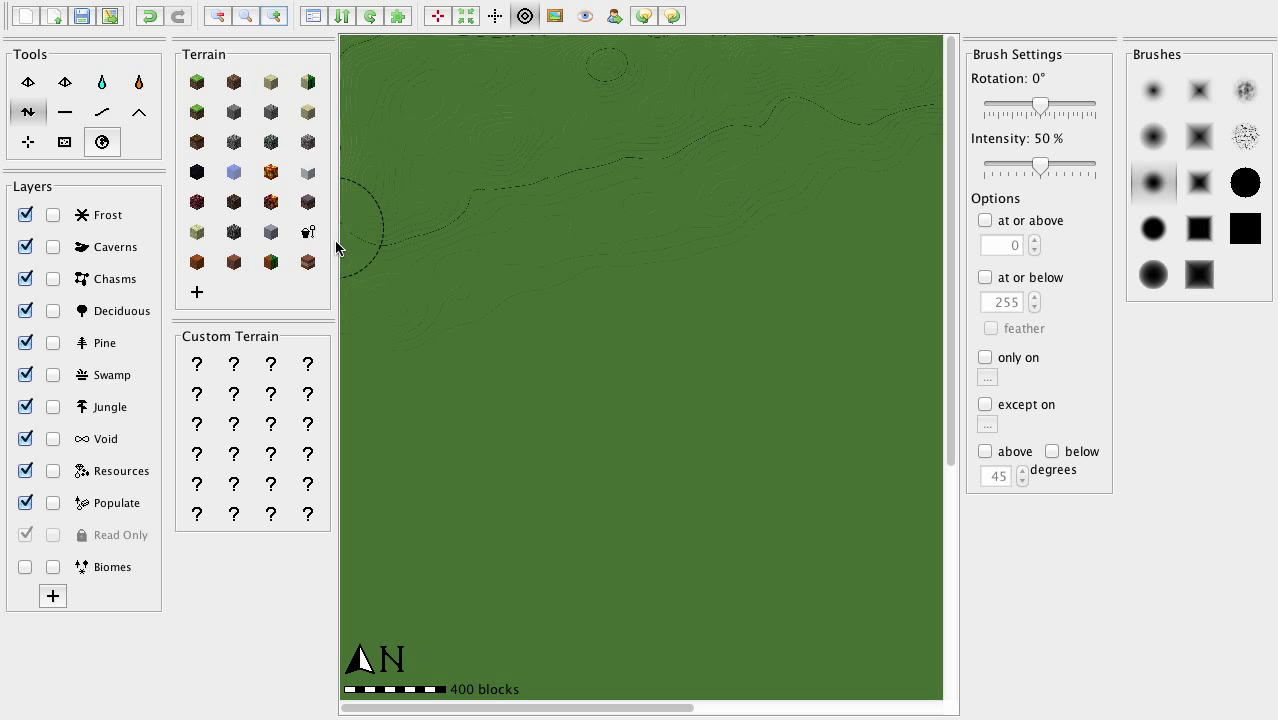
mouse_move(352, 250)
mouse_down()
mouse_move(582, 173)
mouse_move(440, 218)
mouse_move(363, 260)
mouse_up()
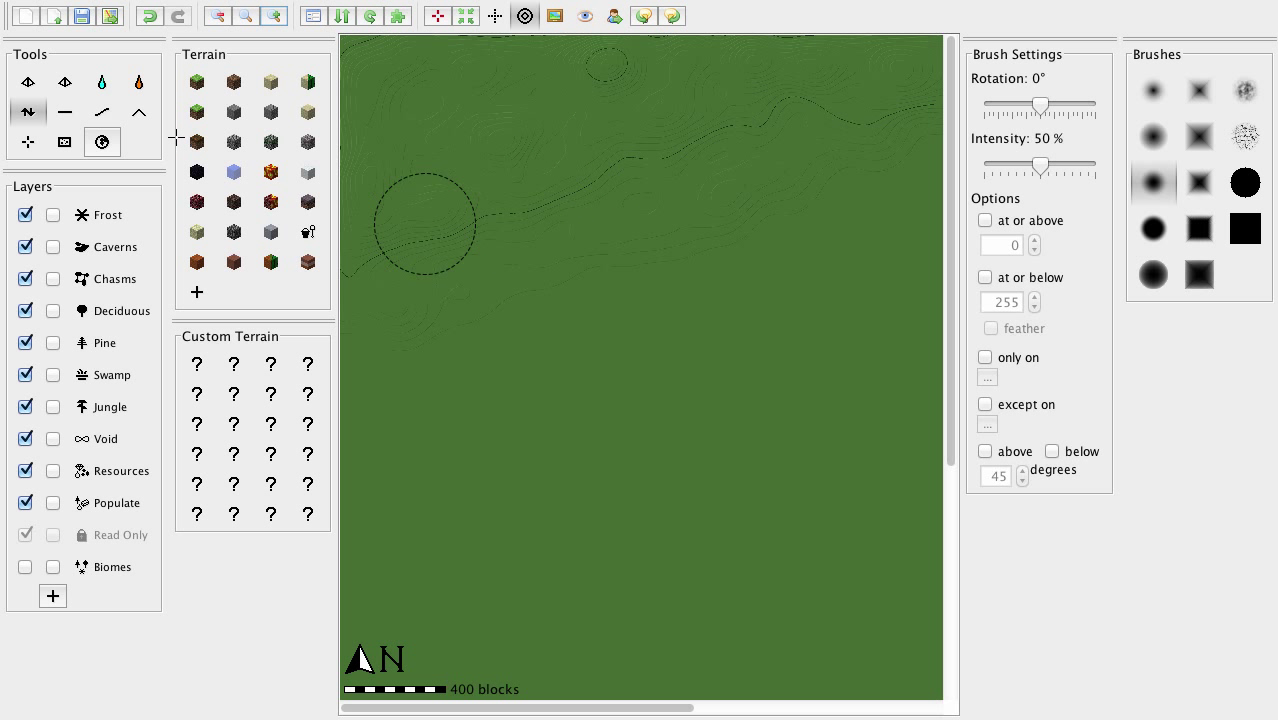
Step: Raise a cluster of rounded hills in the top-left with Raise Mountain, undoing misplaced mounds
click(140, 113)
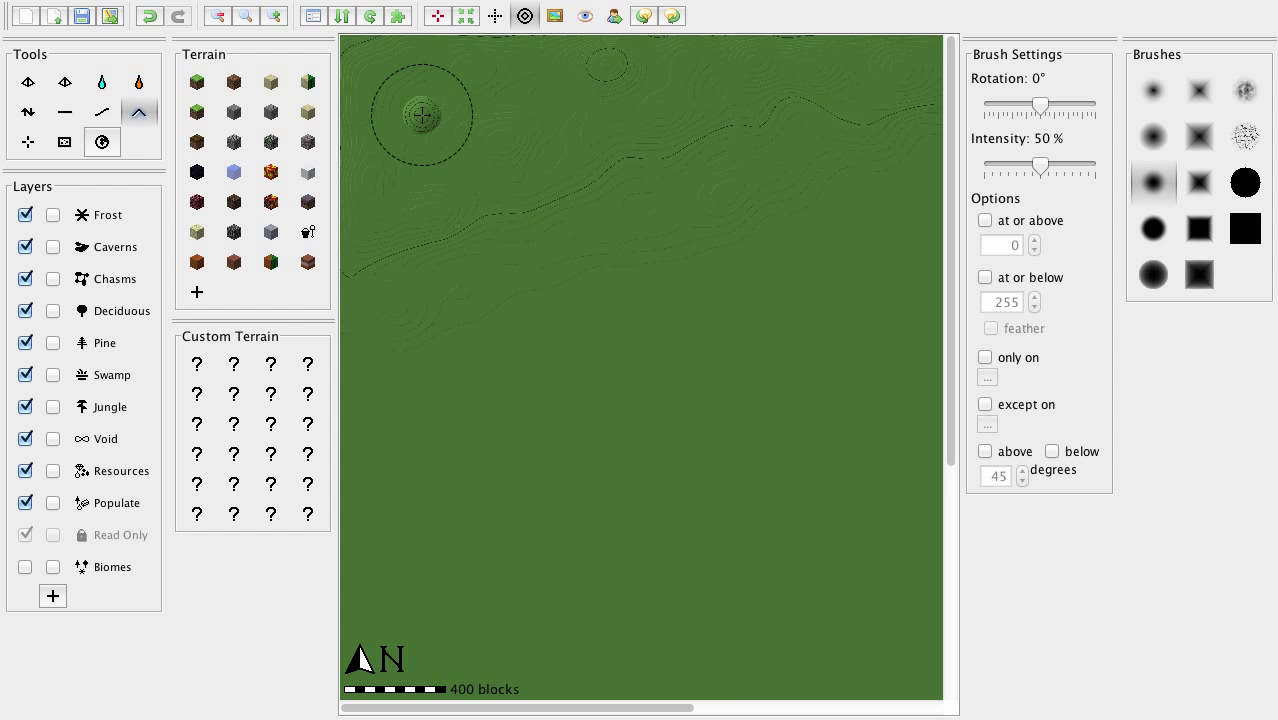
drag(422, 115, 442, 123)
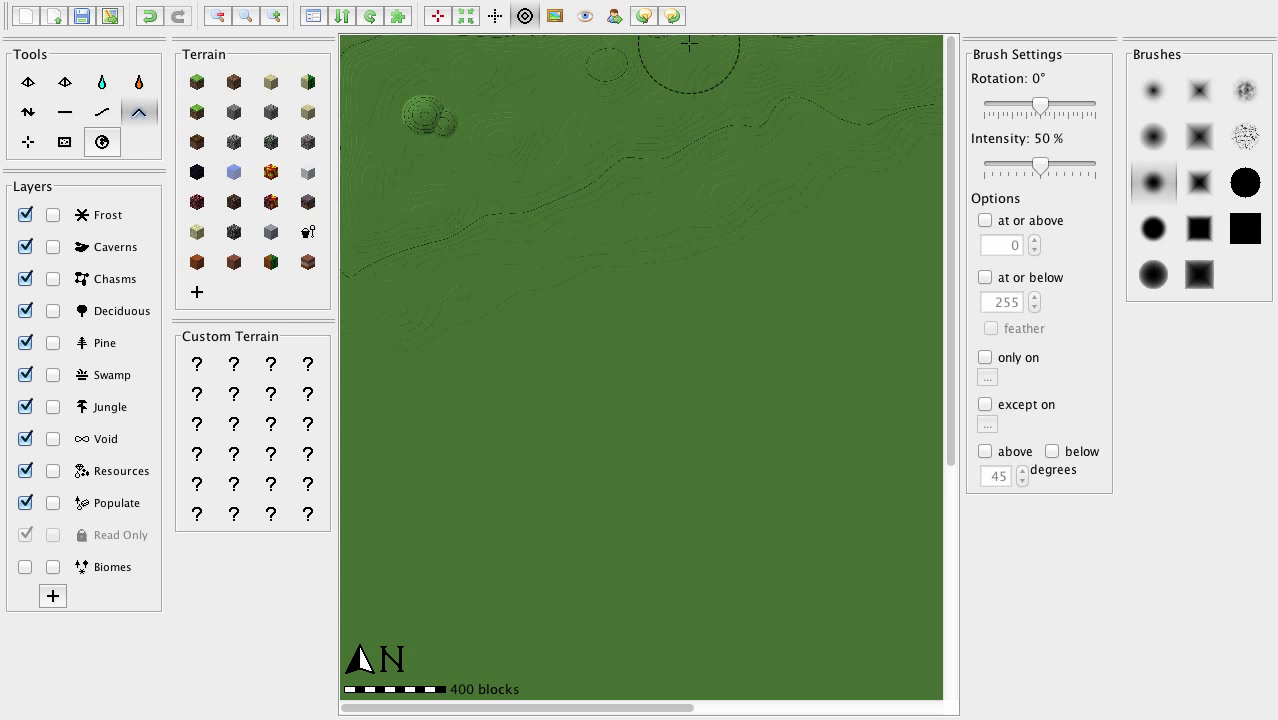
key(ctrl+z)
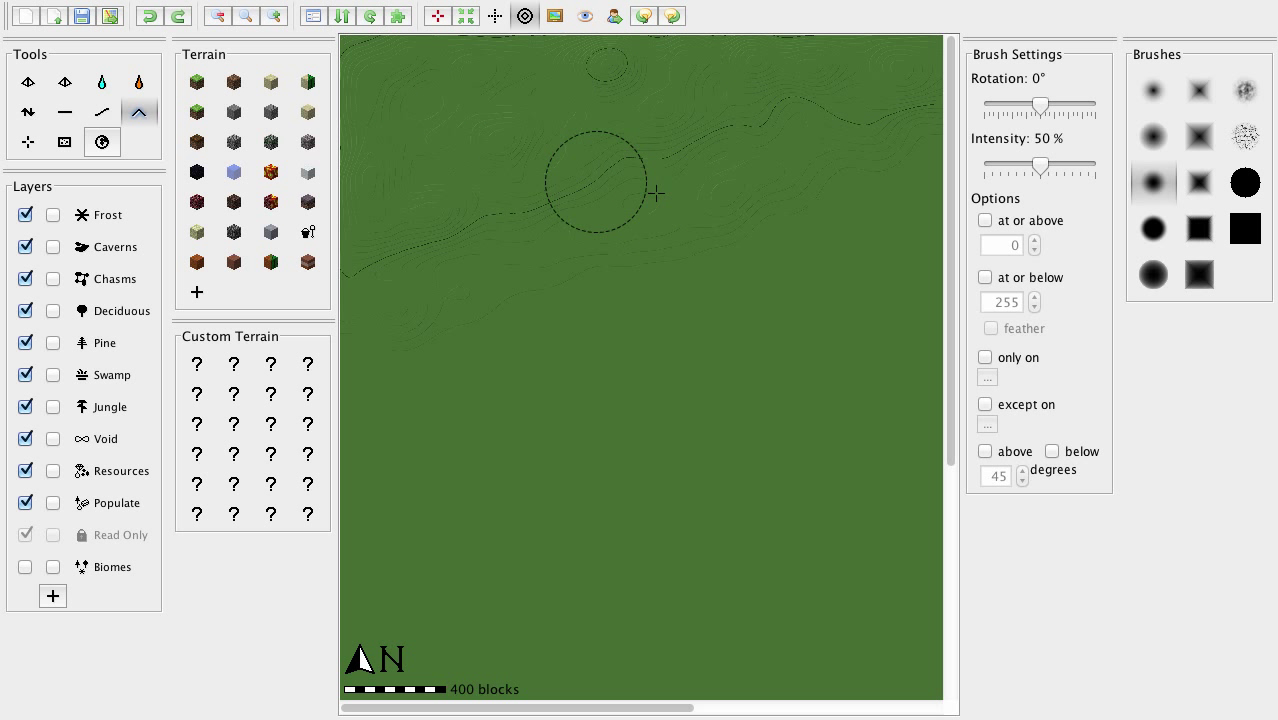
drag(422, 120, 408, 122)
click(408, 122)
key(ctrl+z)
click(413, 124)
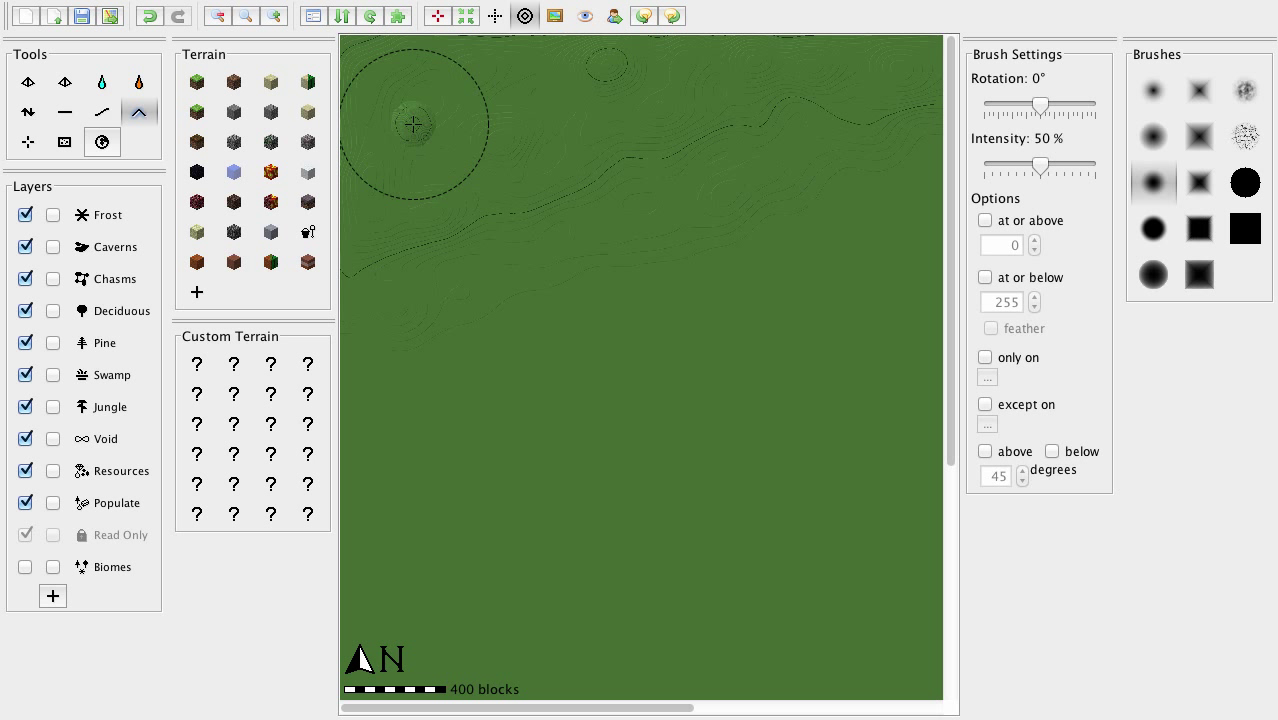
drag(413, 124, 397, 116)
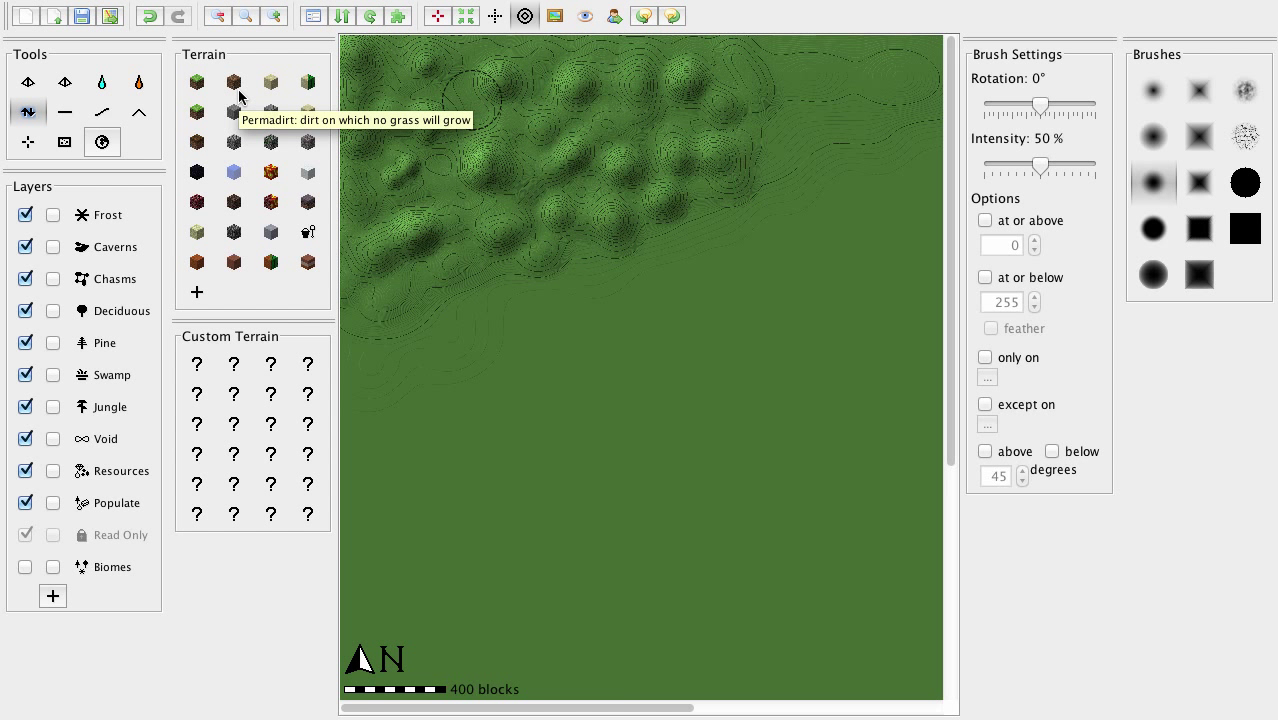
Step: Inspect the new rolling green hills in the 3D view, then close it
key(ctrl+3)
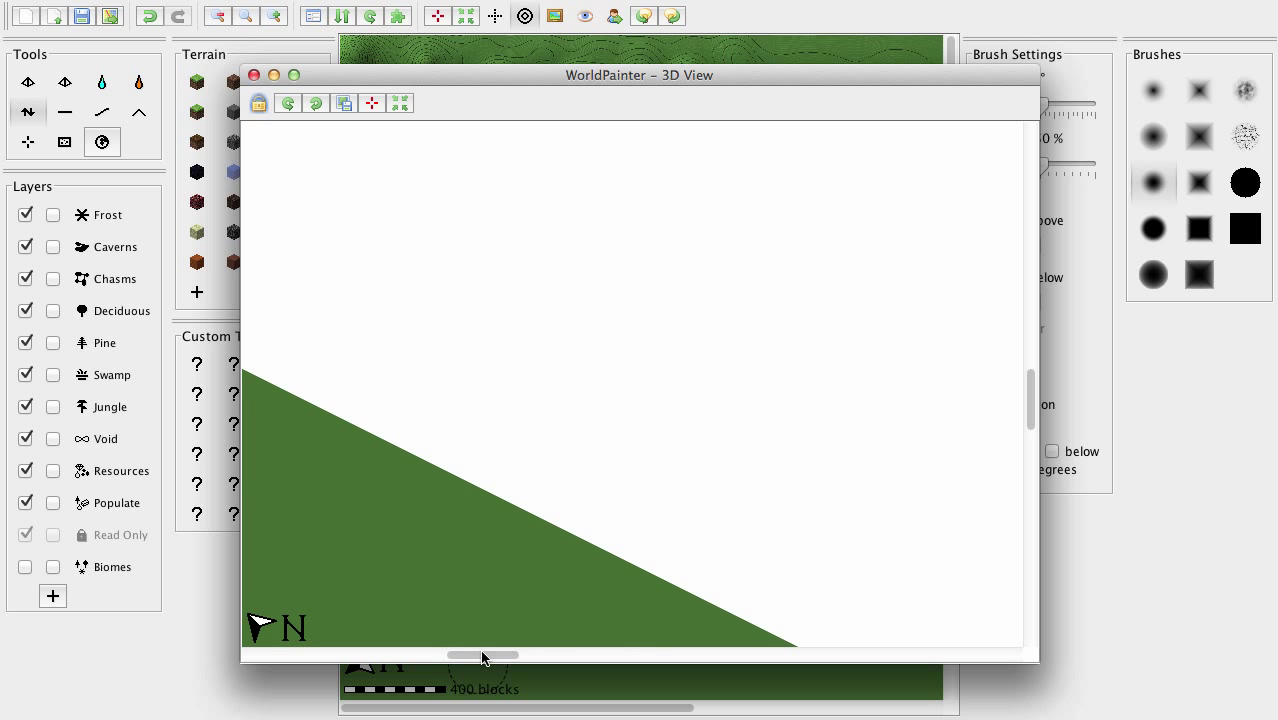
drag(480, 656, 428, 651)
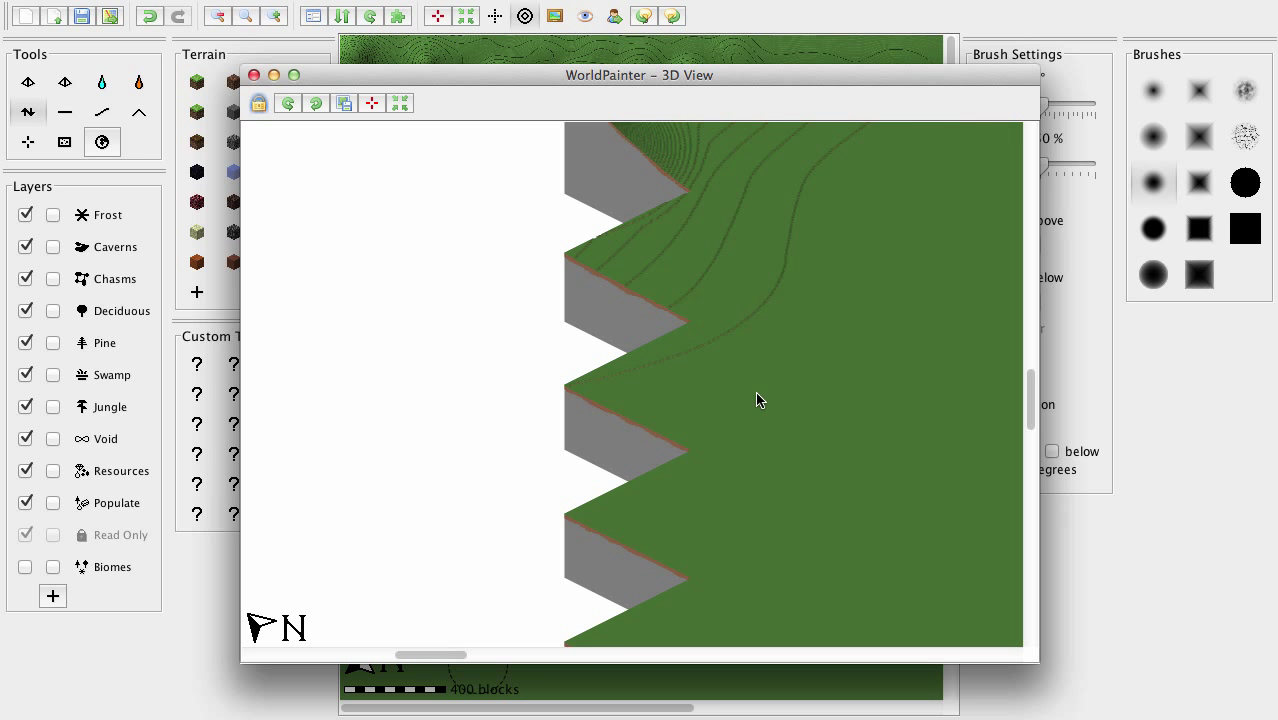
scroll(650, 416, up, 3)
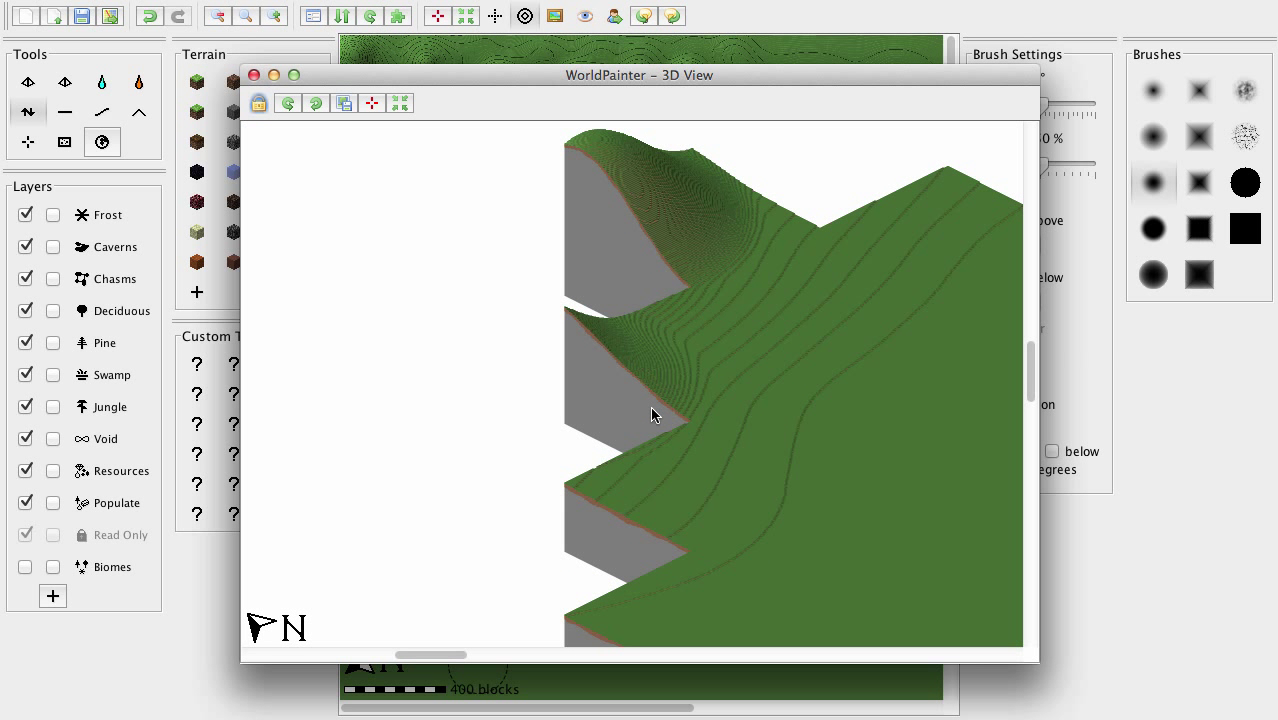
scroll(651, 407, up, 3)
scroll(651, 407, left, 3)
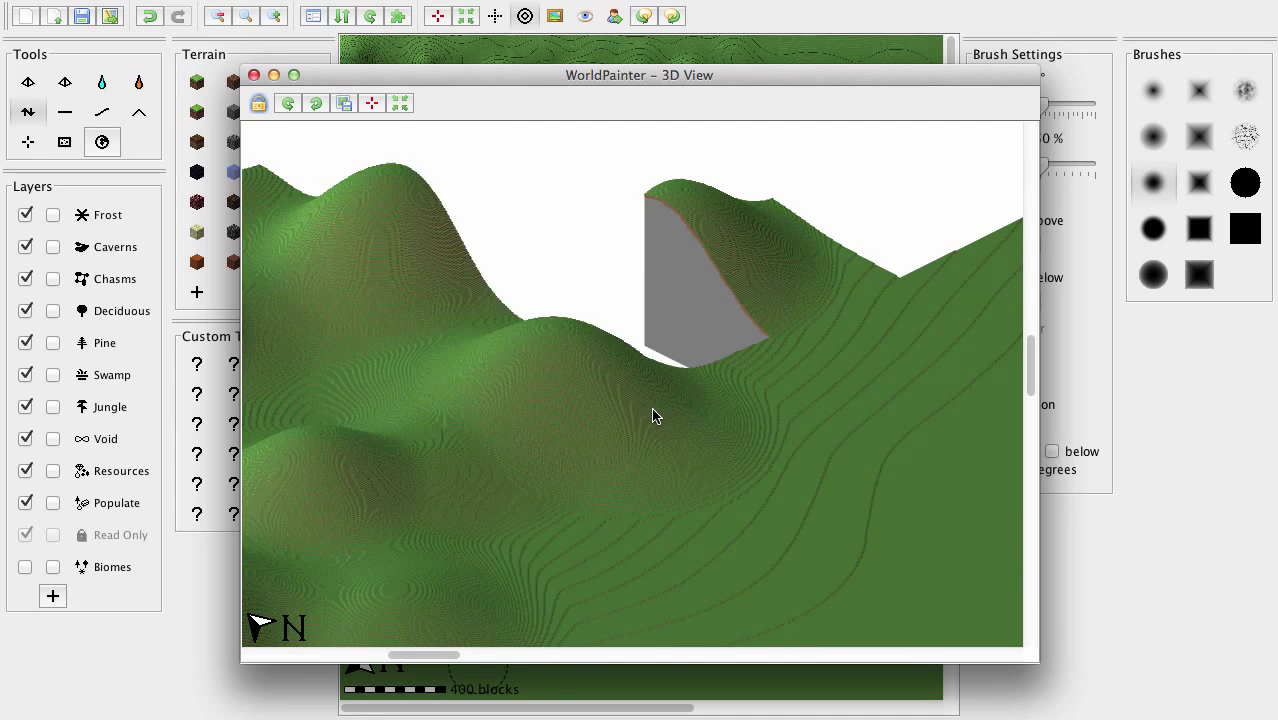
scroll(652, 416, left, 2)
scroll(652, 416, down, 2)
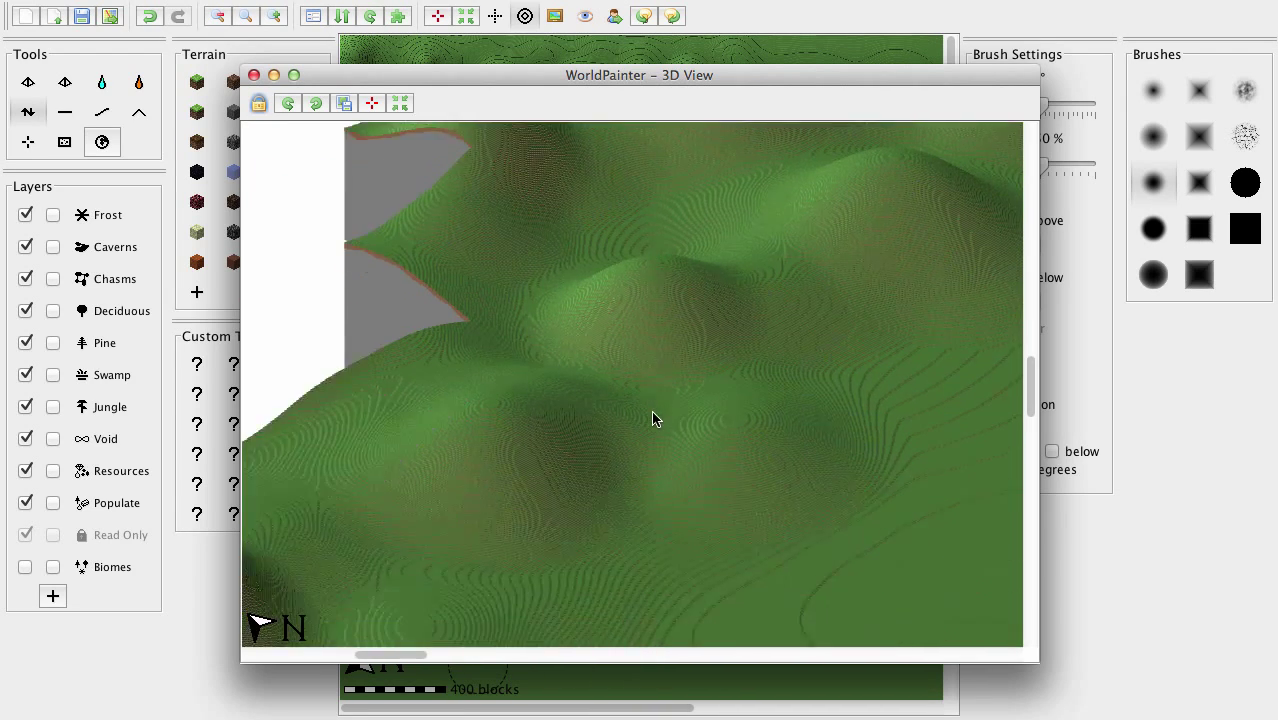
scroll(652, 419, up, 2)
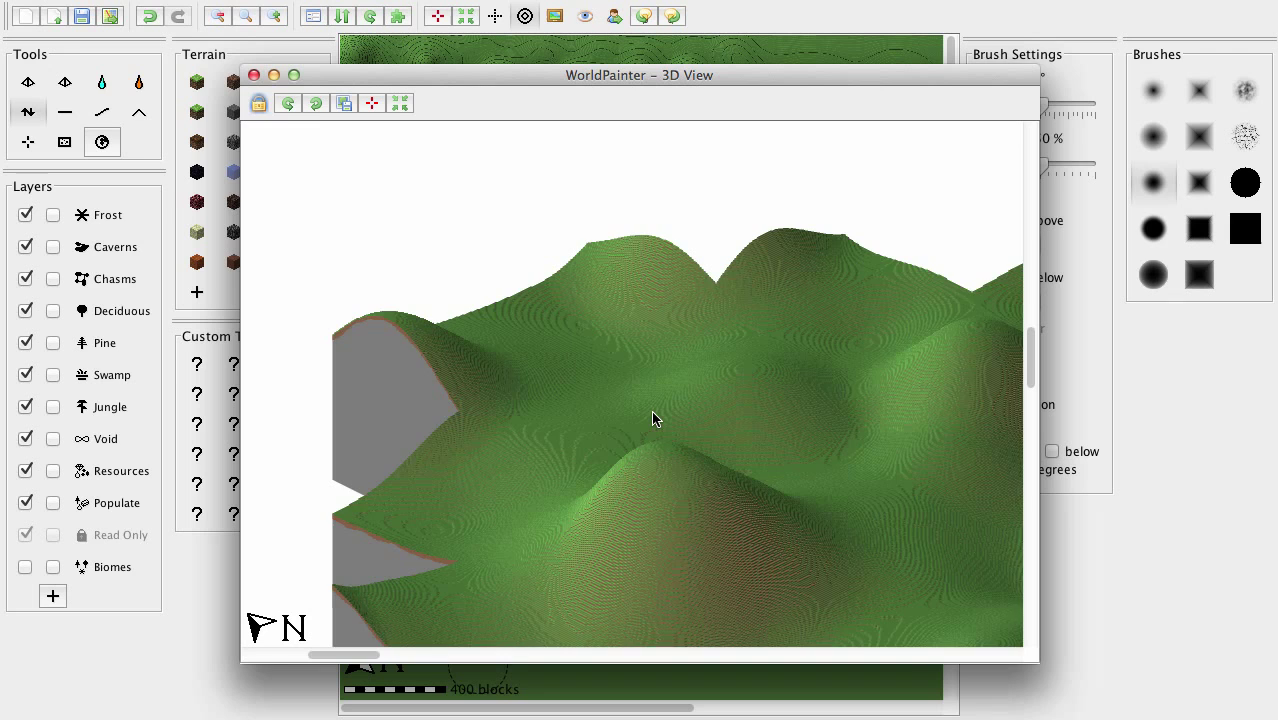
scroll(652, 419, left, 2)
scroll(652, 419, right, 2)
scroll(652, 419, down, 2)
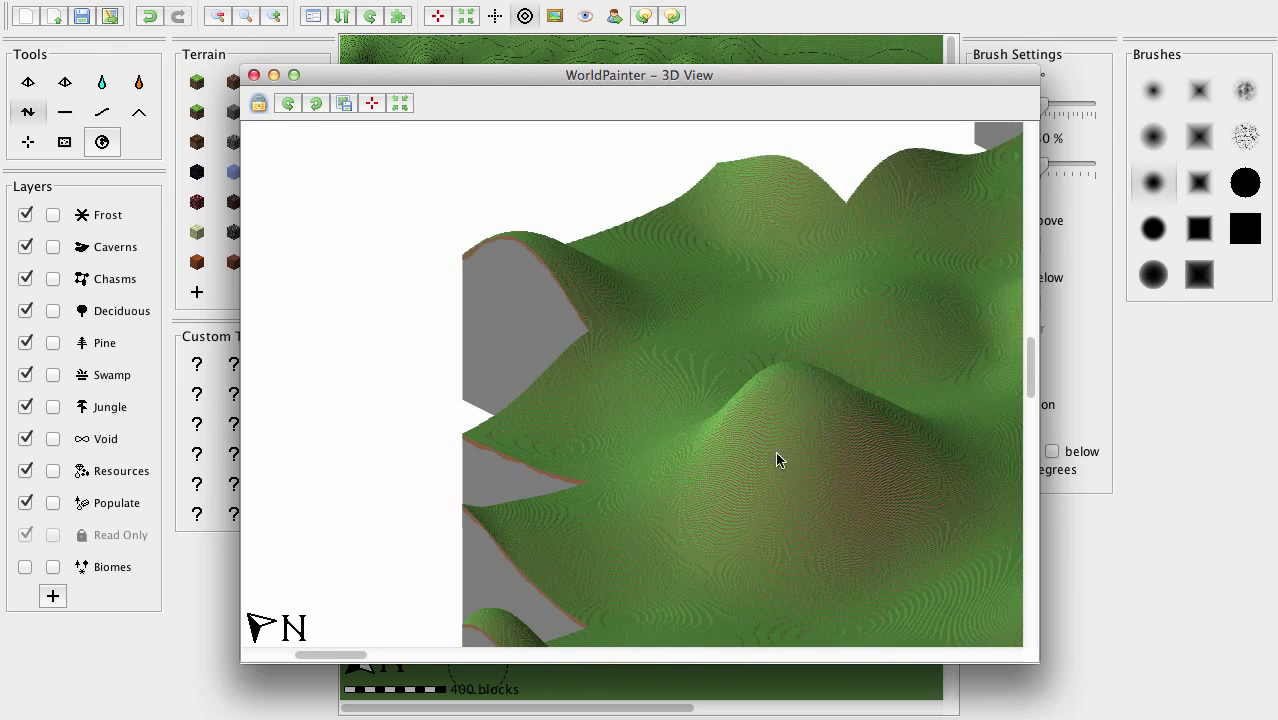
scroll(779, 456, up, 2)
scroll(815, 473, right, 3)
scroll(815, 473, down, 2)
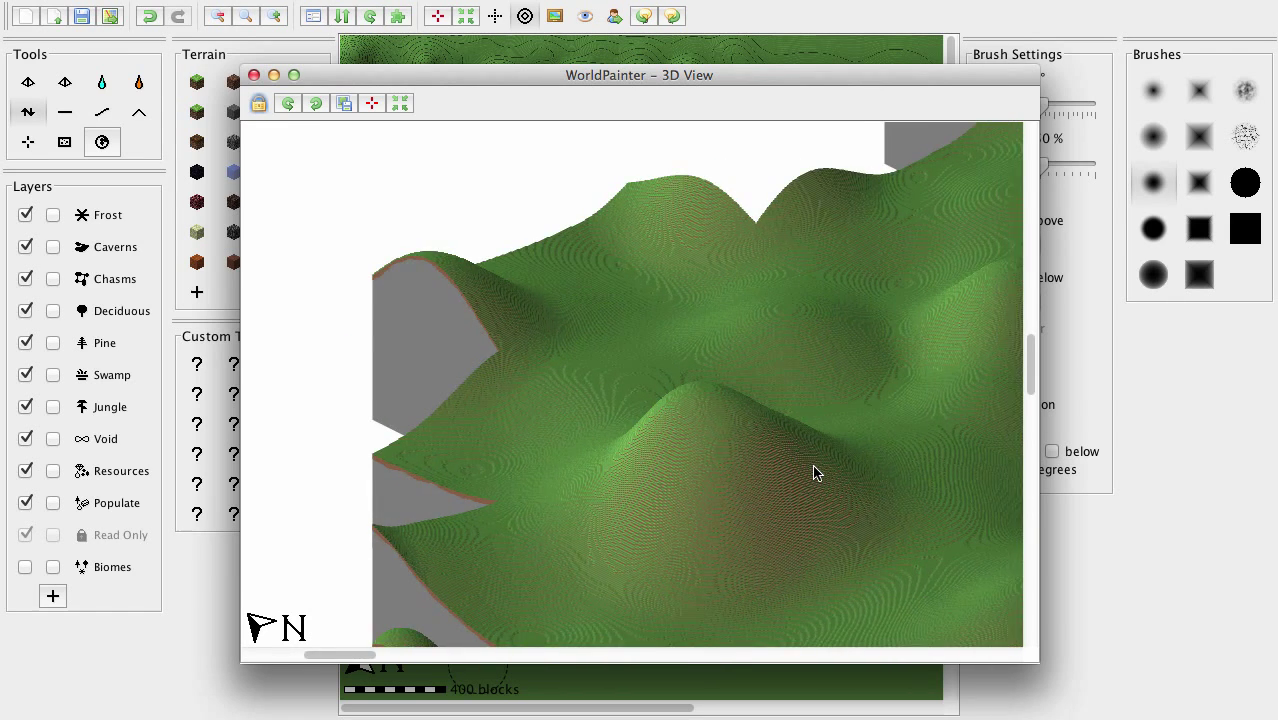
scroll(815, 473, right, 3)
scroll(815, 473, up, 3)
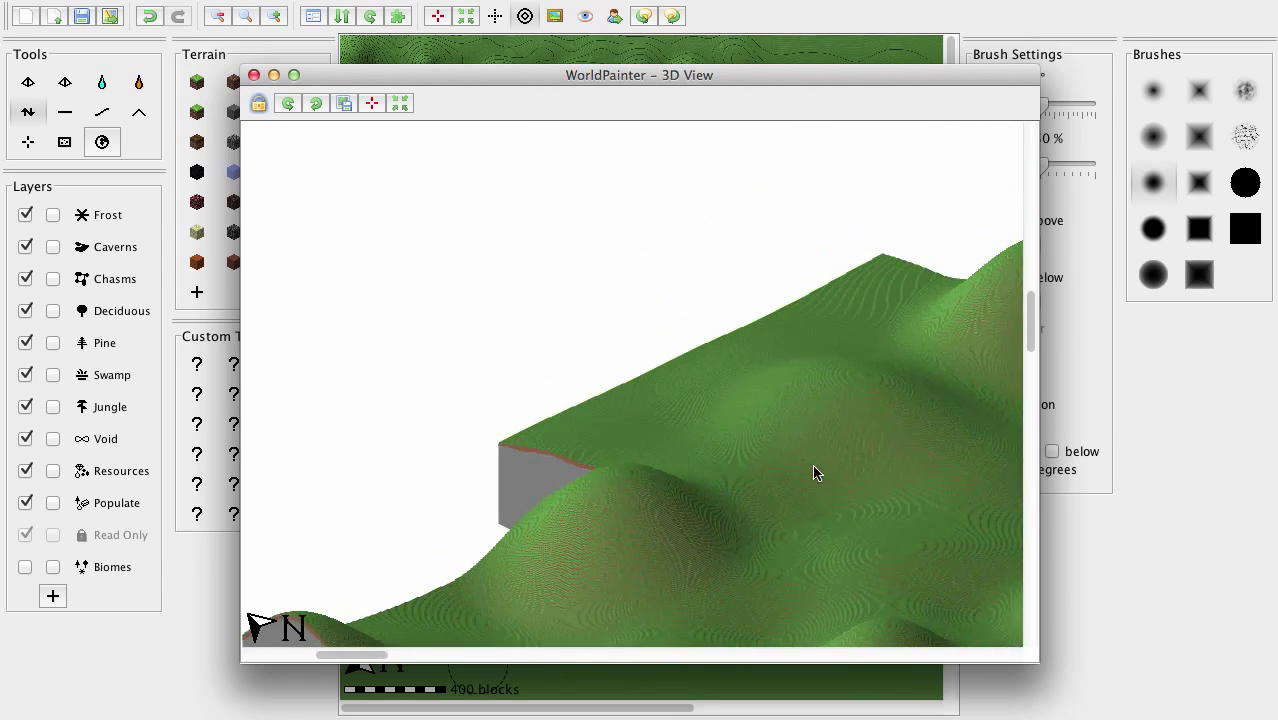
scroll(815, 473, down, 6)
scroll(815, 473, right, 2)
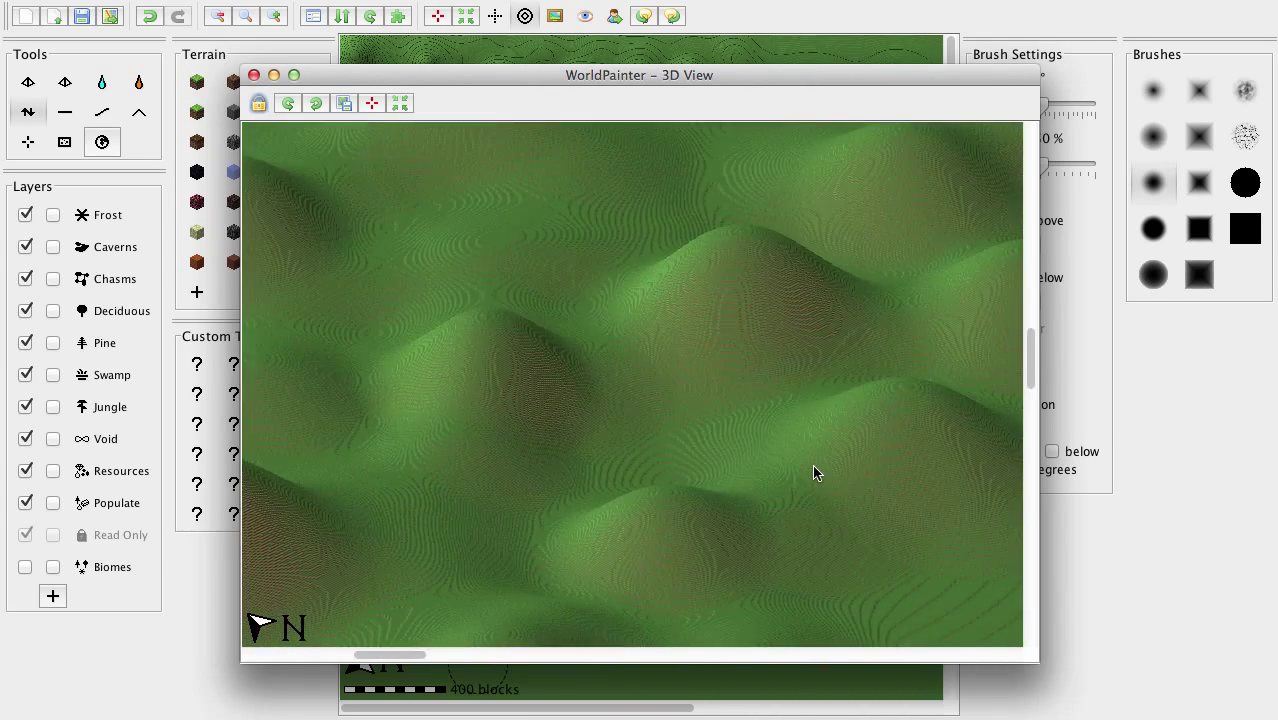
scroll(815, 473, down, 4)
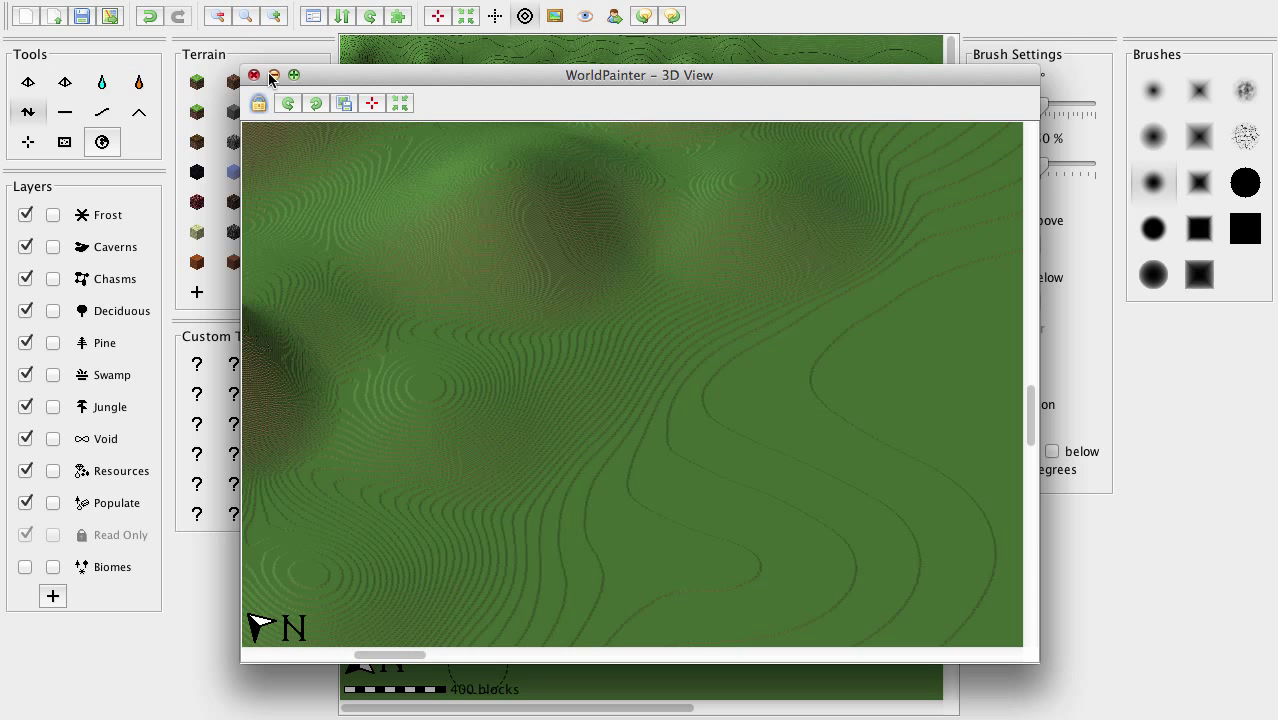
click(254, 76)
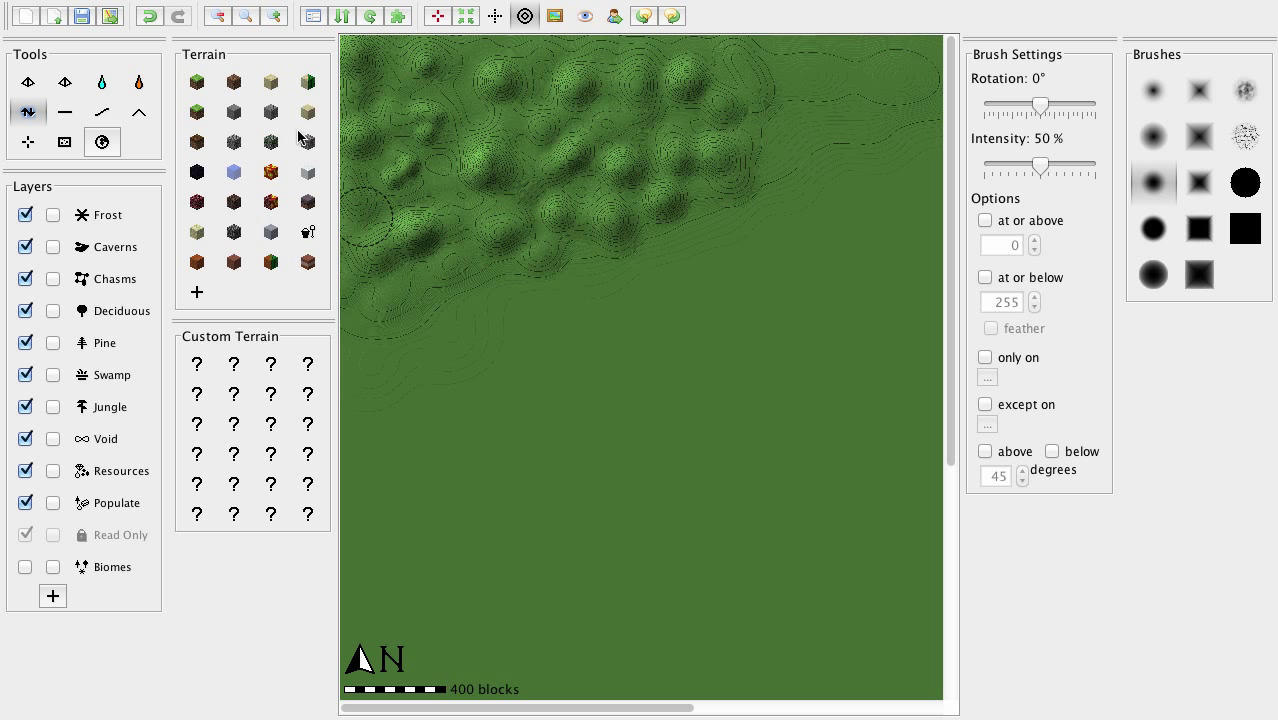
Step: Paint the upper-left hill cluster with Stone terrain and preview the grey hills in 3D
click(236, 113)
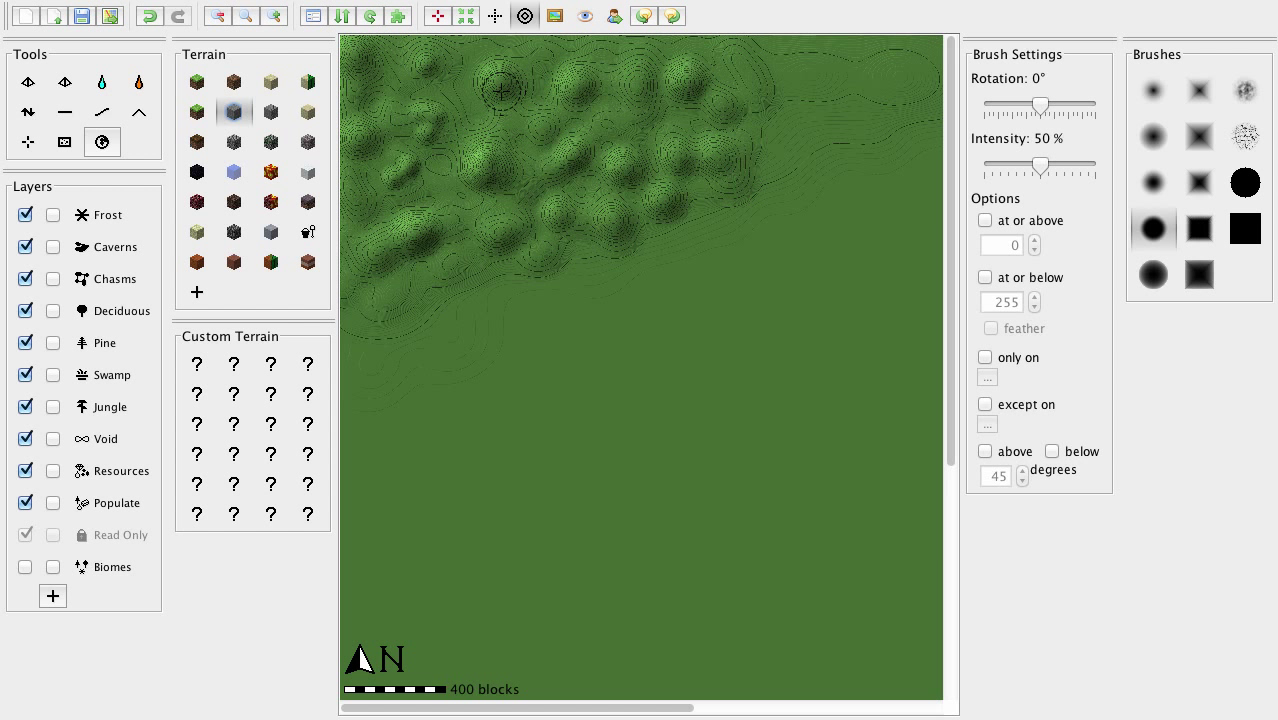
scroll(500, 90, up, 2)
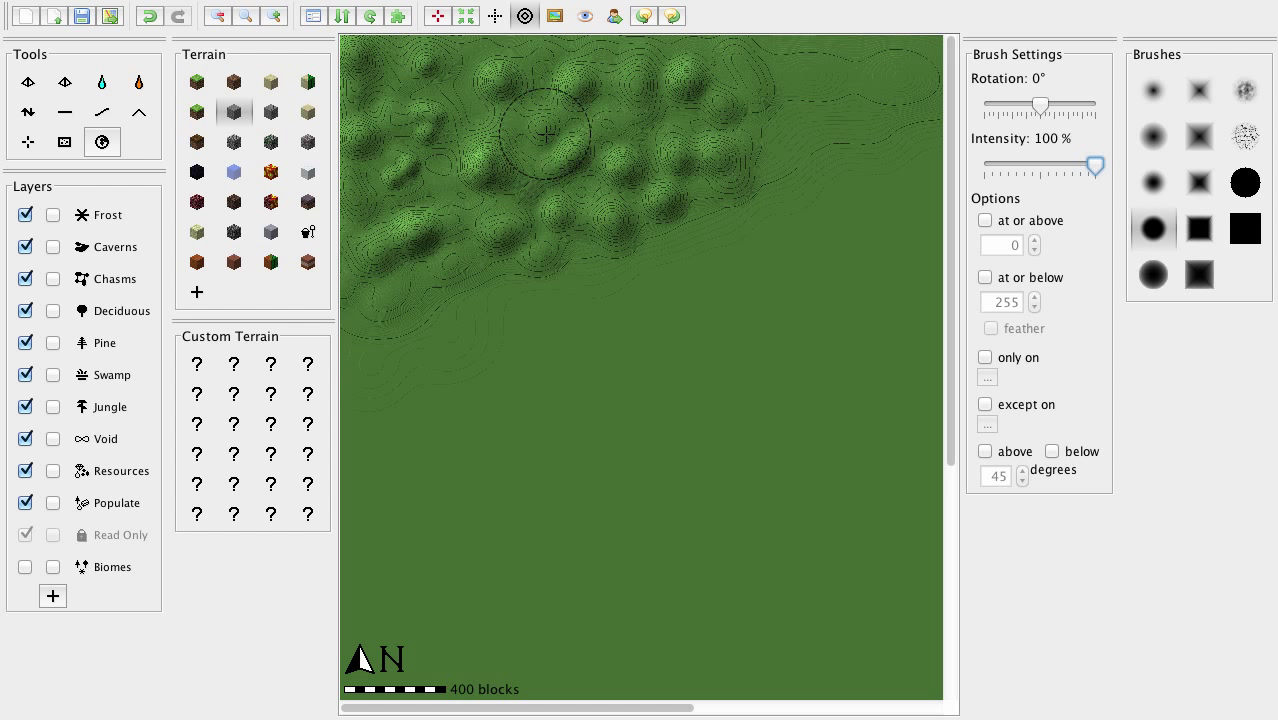
mouse_move(545, 133)
mouse_down()
mouse_move(438, 178)
mouse_move(381, 257)
mouse_move(341, 265)
mouse_move(365, 154)
mouse_move(362, 57)
mouse_move(578, 47)
mouse_move(419, 113)
mouse_move(388, 150)
mouse_up()
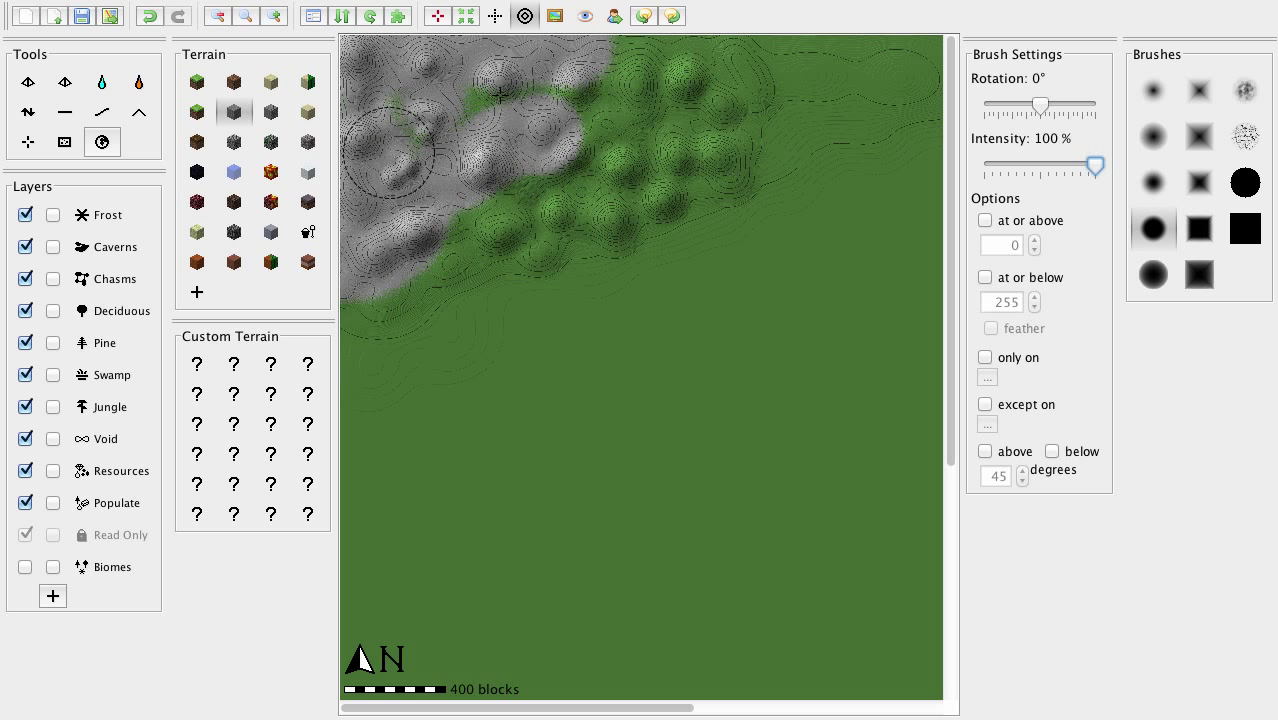
mouse_move(500, 93)
mouse_down()
mouse_move(374, 100)
mouse_move(566, 55)
mouse_move(653, 50)
mouse_move(718, 77)
mouse_move(716, 171)
mouse_move(522, 246)
mouse_move(415, 315)
mouse_move(341, 310)
mouse_move(503, 243)
mouse_move(450, 252)
mouse_move(521, 187)
mouse_move(623, 130)
mouse_move(619, 107)
mouse_move(592, 101)
mouse_move(625, 80)
mouse_move(612, 40)
mouse_move(661, 104)
mouse_move(666, 134)
mouse_move(656, 159)
mouse_move(588, 196)
mouse_move(756, 94)
mouse_move(614, 242)
mouse_move(602, 226)
mouse_move(713, 178)
mouse_move(750, 140)
mouse_move(756, 102)
mouse_move(732, 45)
mouse_move(576, 244)
mouse_move(491, 264)
mouse_up()
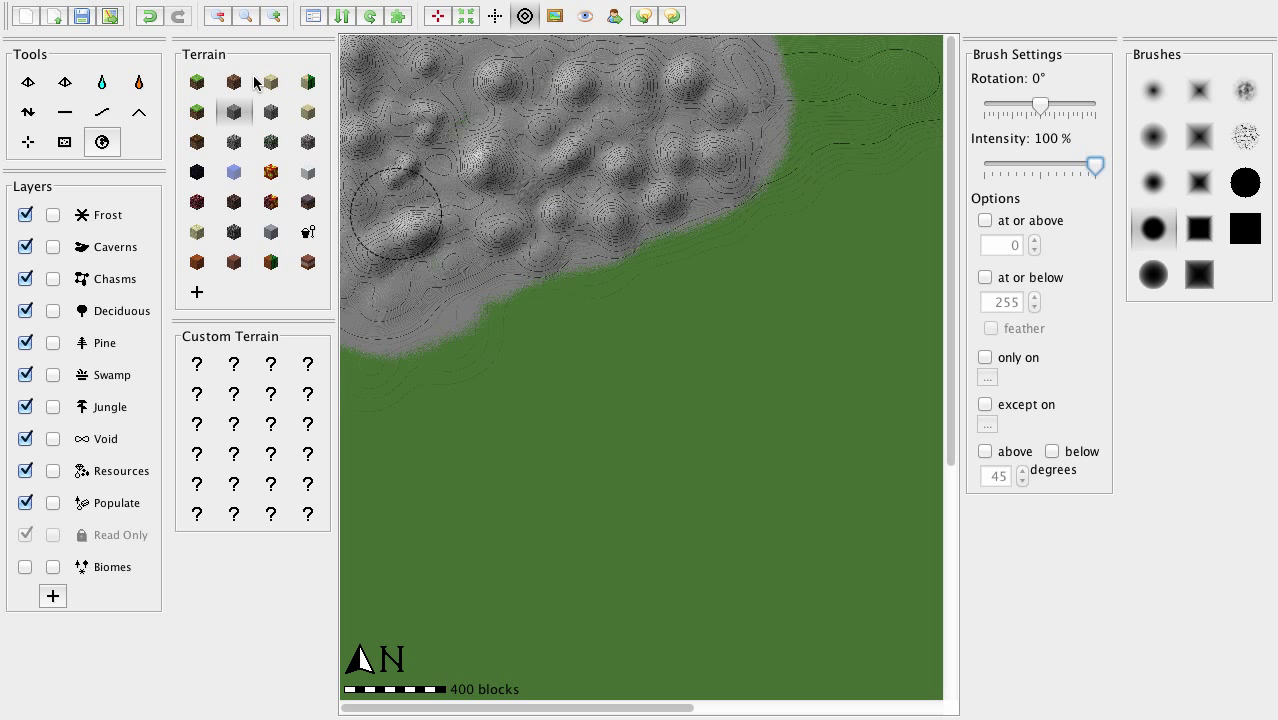
click(180, 0)
key(Escape)
key(super+3)
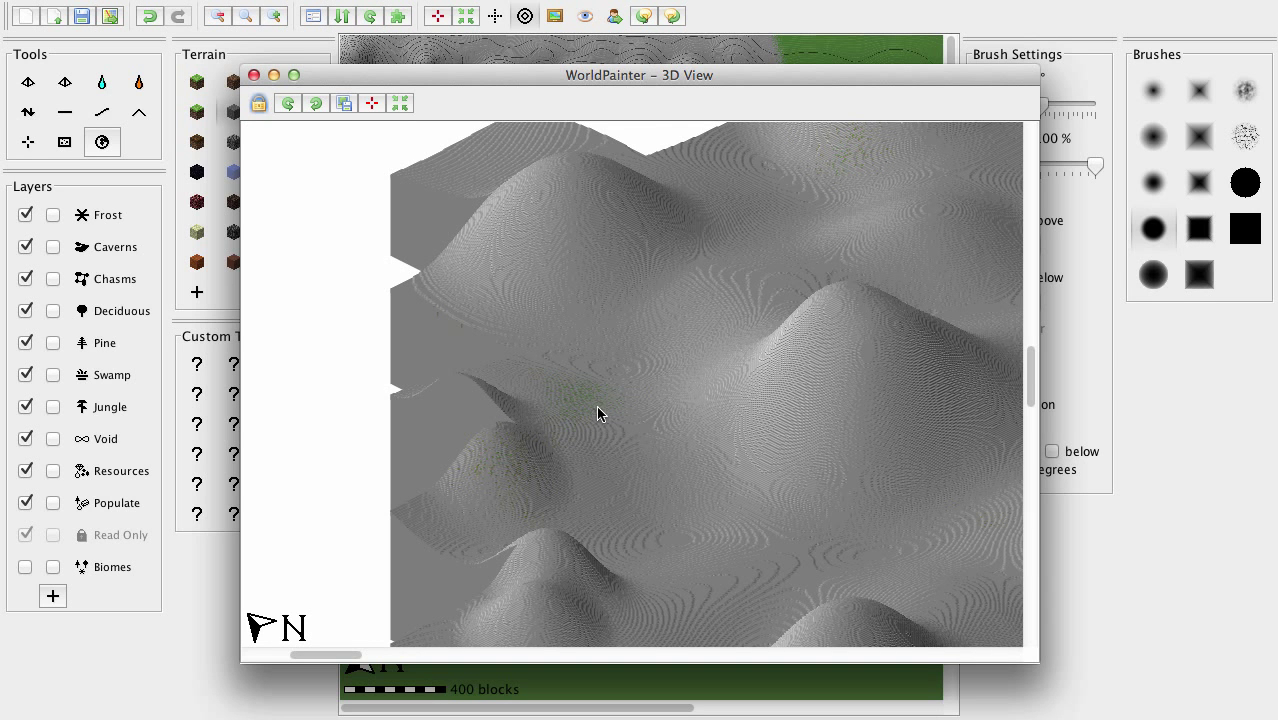
Step: Close the 3D preview and zoom in to 200-block scale on the stone hills' edge
click(253, 75)
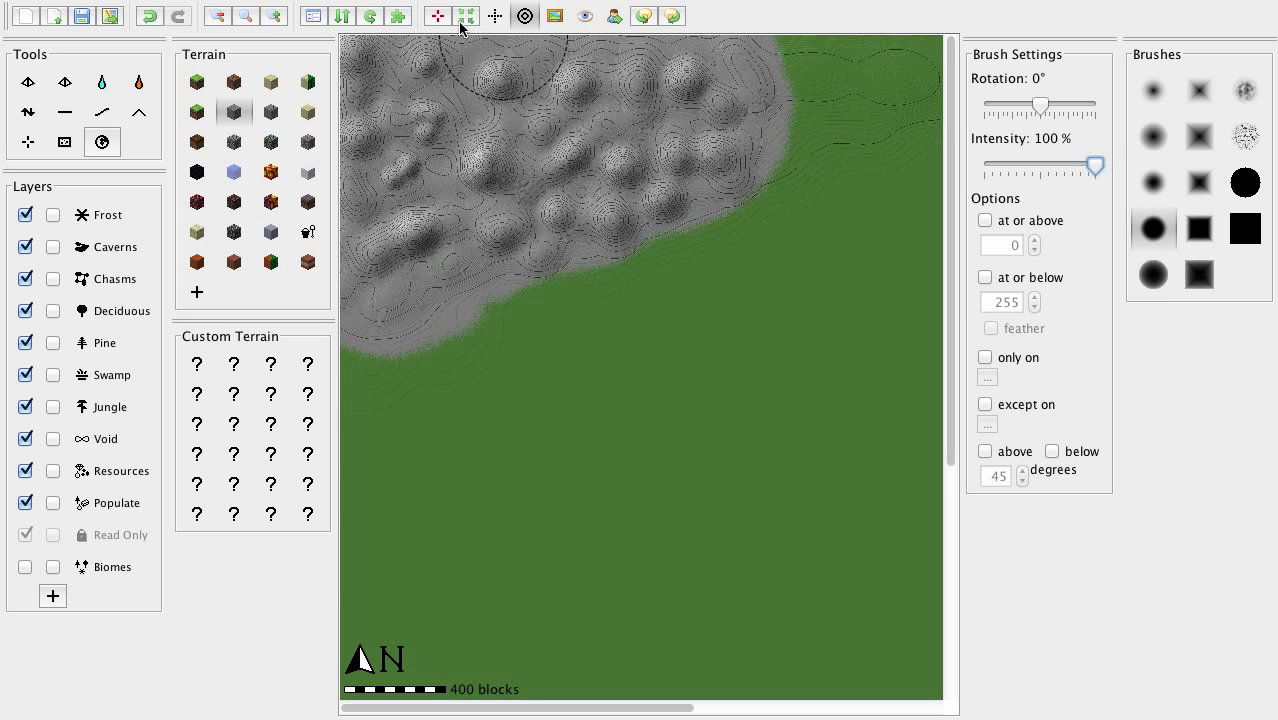
click(272, 16)
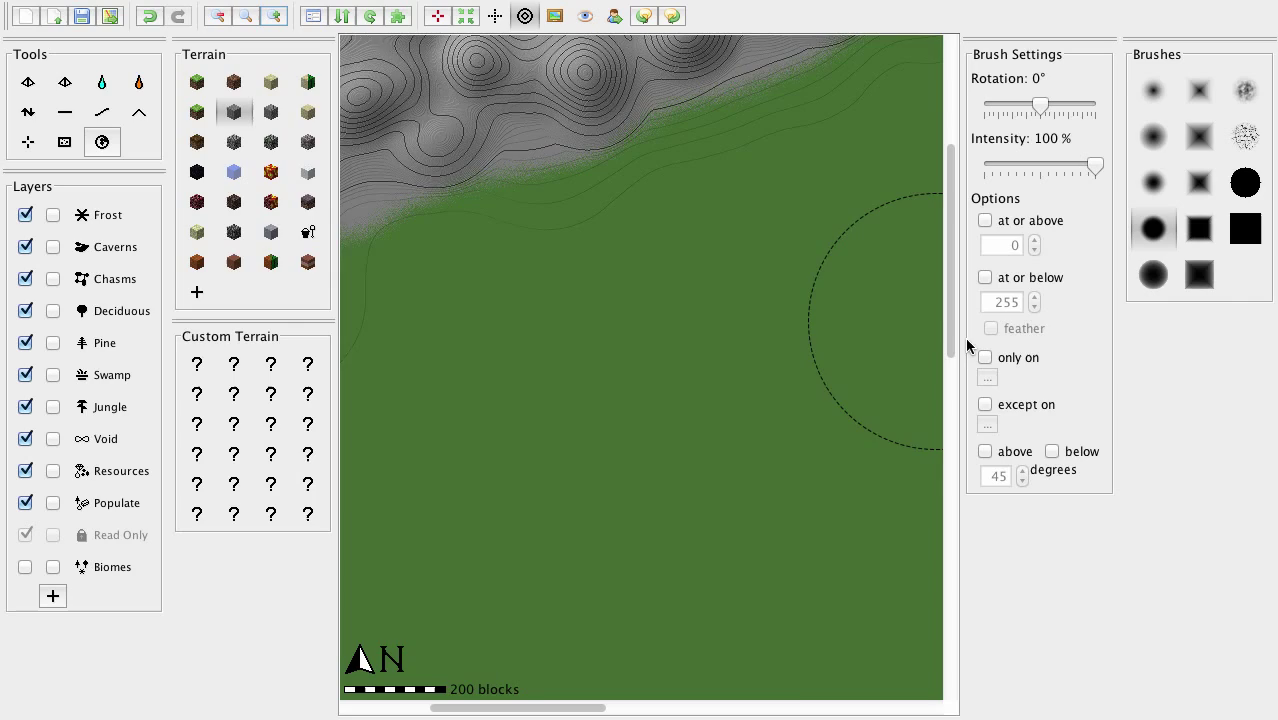
Step: Raise the central hill and the hill to its upper right in the northwest mountains
drag(951, 333, 946, 163)
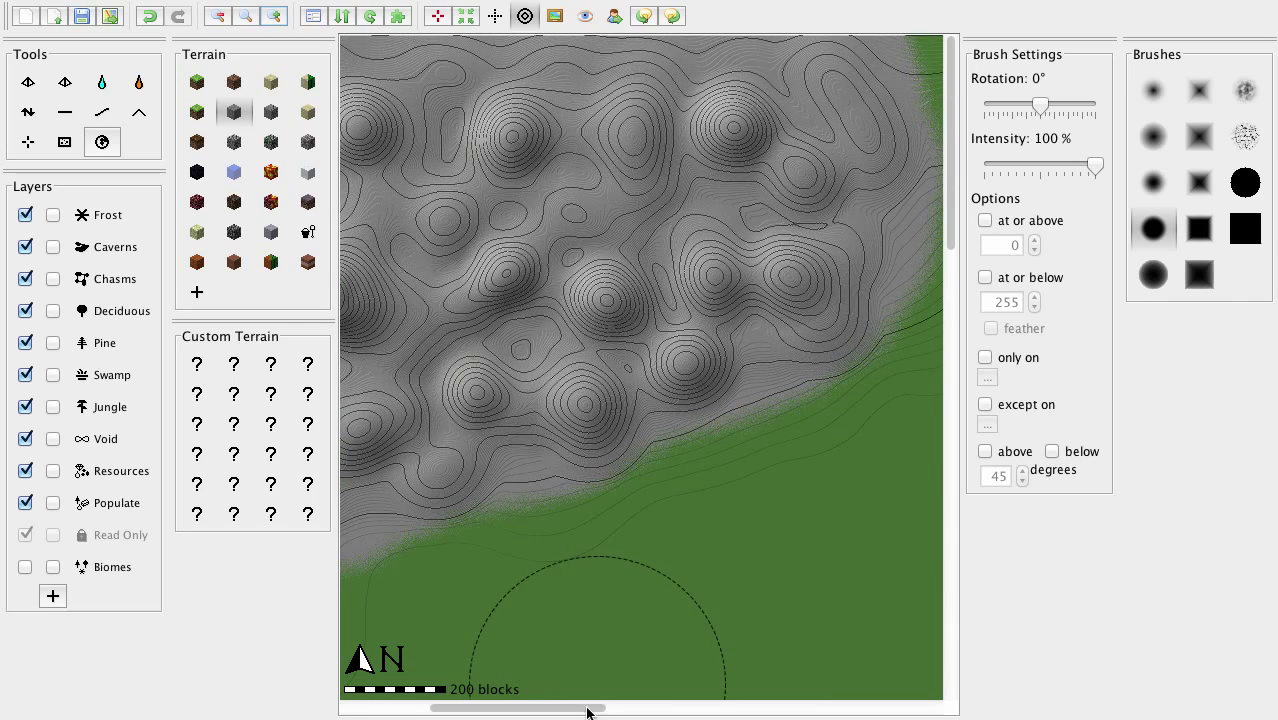
drag(593, 708, 461, 712)
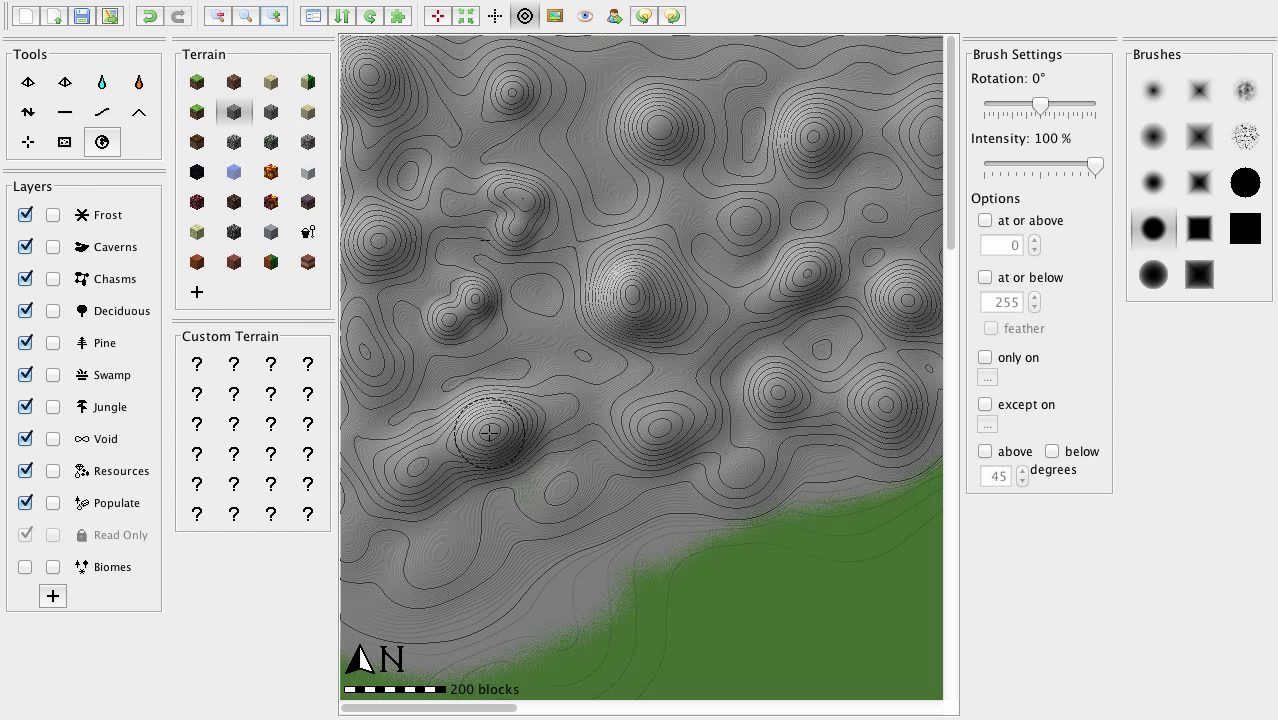
click(634, 298)
click(815, 133)
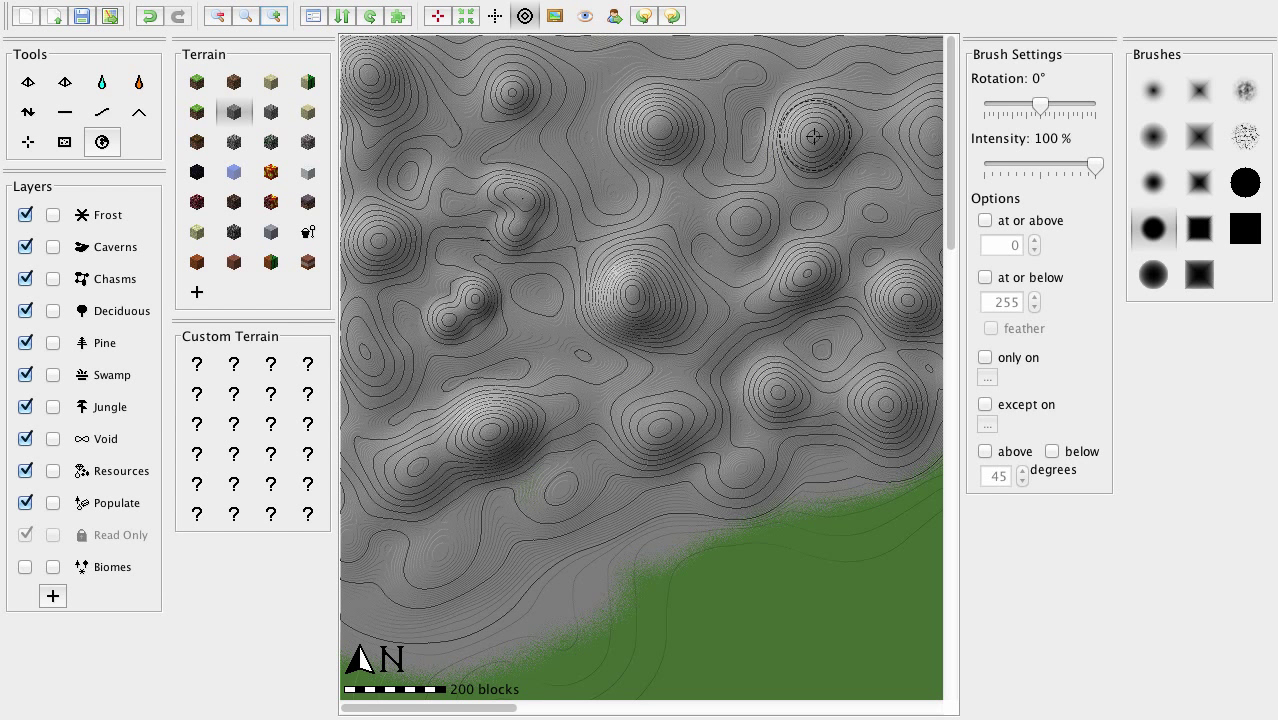
Step: Paint Deep Snow caps onto nearly every hilltop across the grey northern range
click(307, 174)
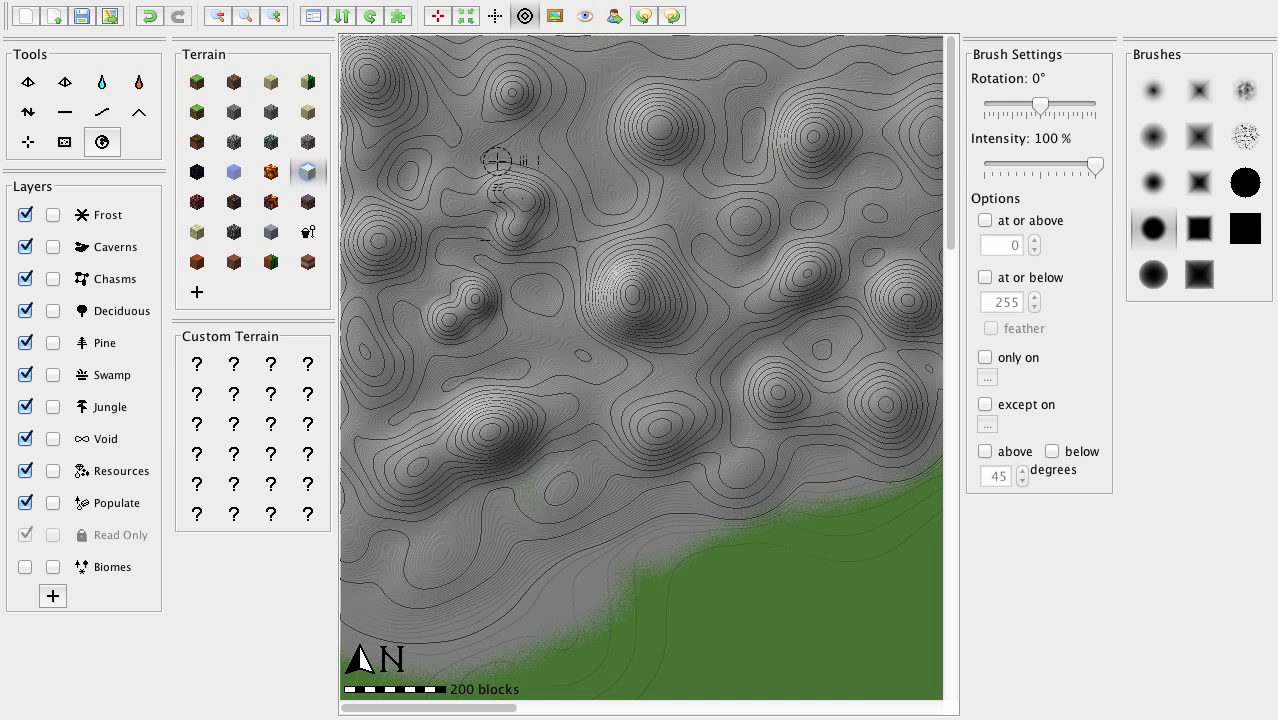
mouse_move(662, 125)
mouse_down()
mouse_move(653, 120)
mouse_move(662, 126)
mouse_up()
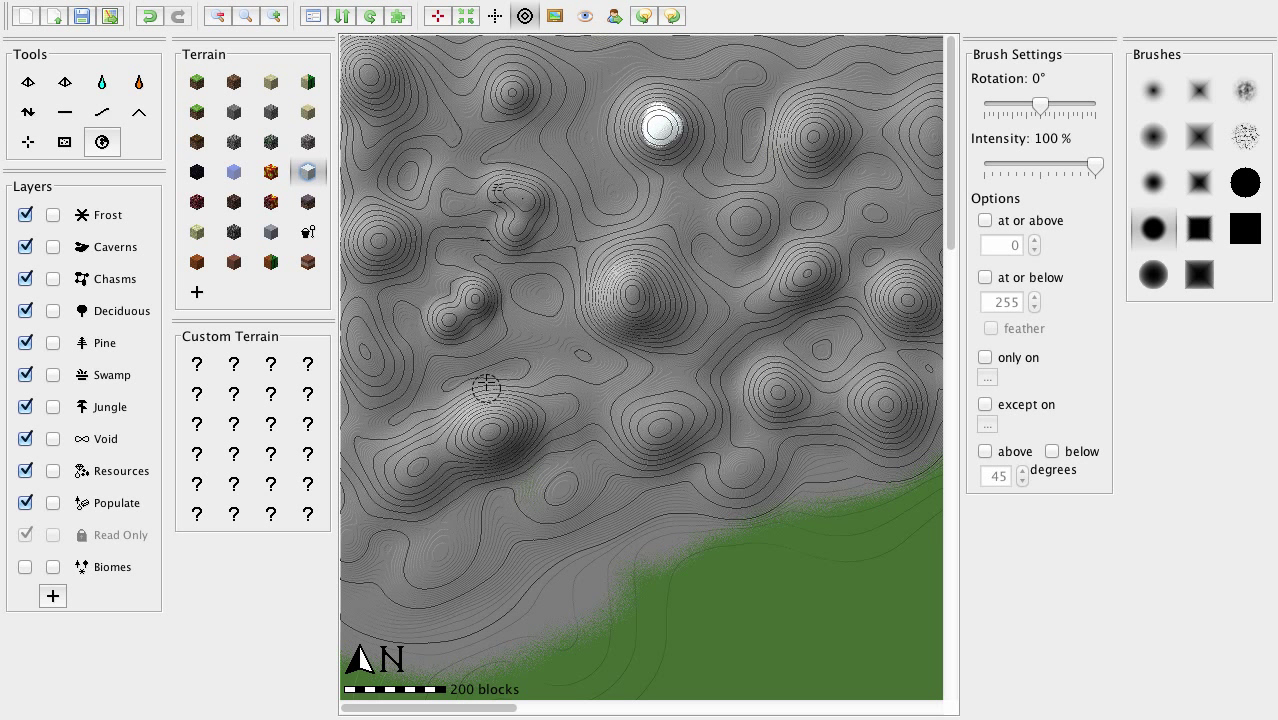
mouse_move(485, 418)
mouse_down()
mouse_move(485, 434)
mouse_move(506, 425)
mouse_up()
drag(422, 478, 422, 462)
drag(645, 293, 633, 293)
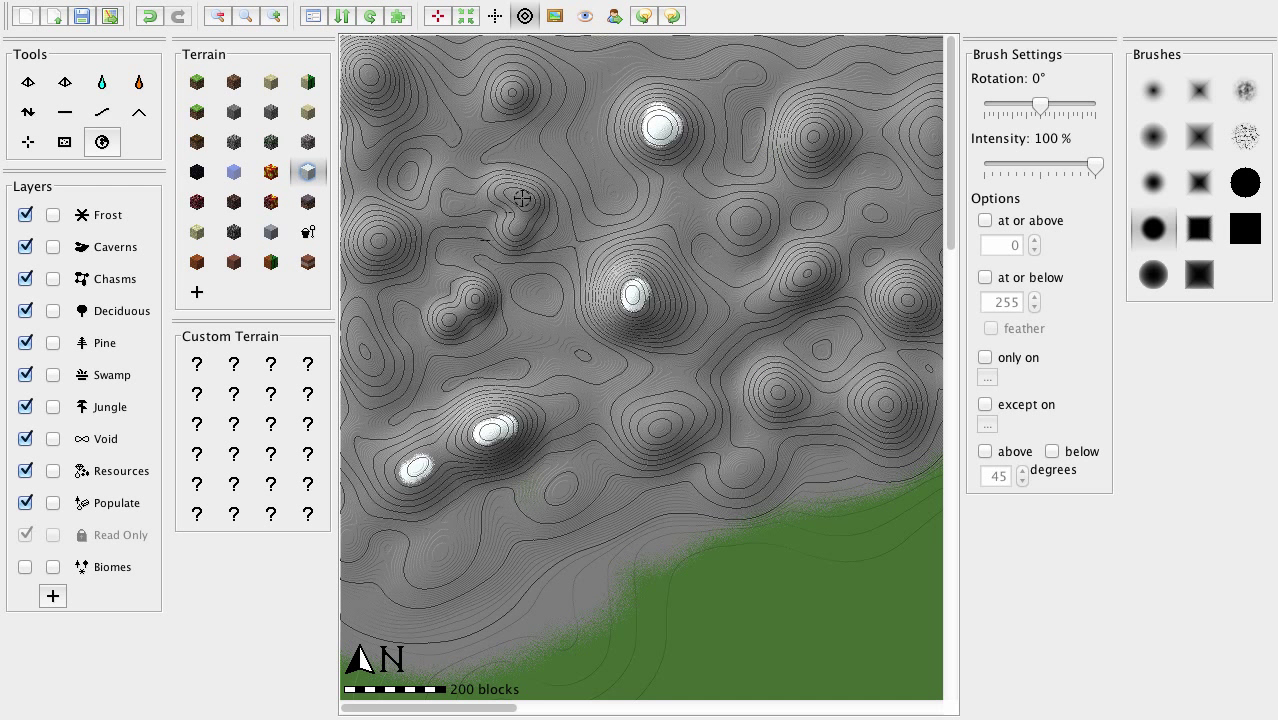
drag(508, 198, 528, 204)
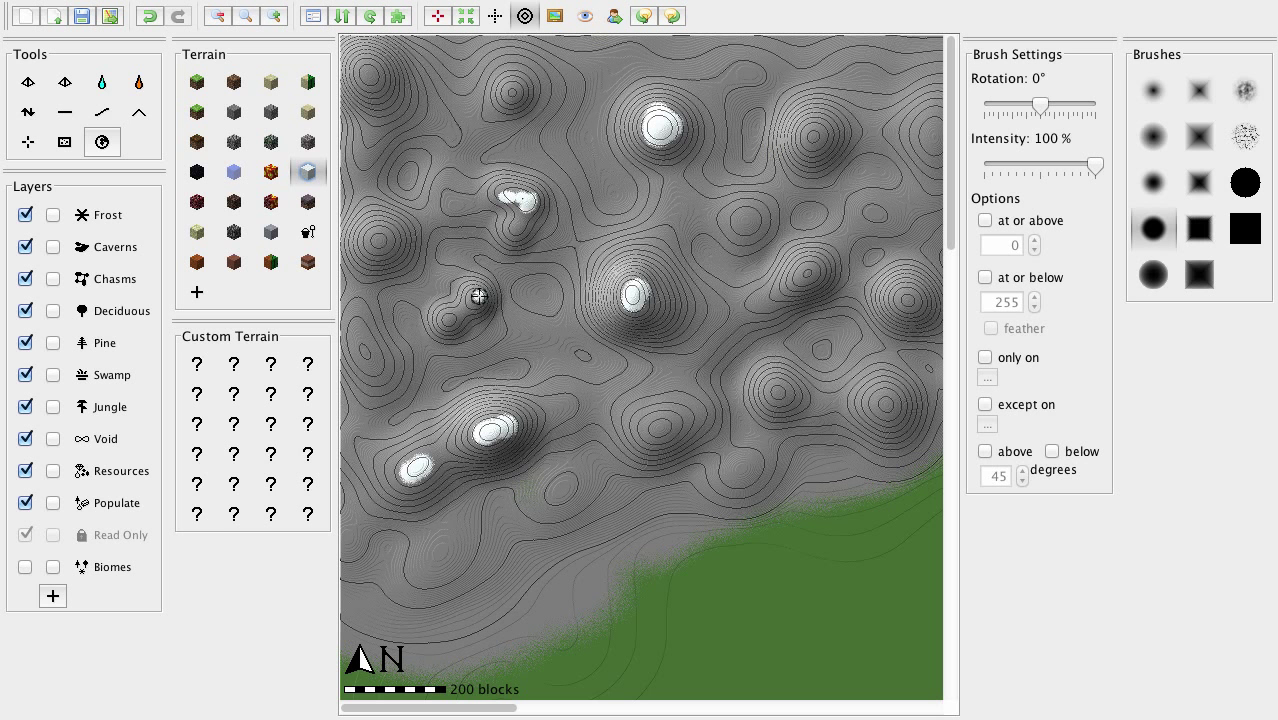
click(380, 240)
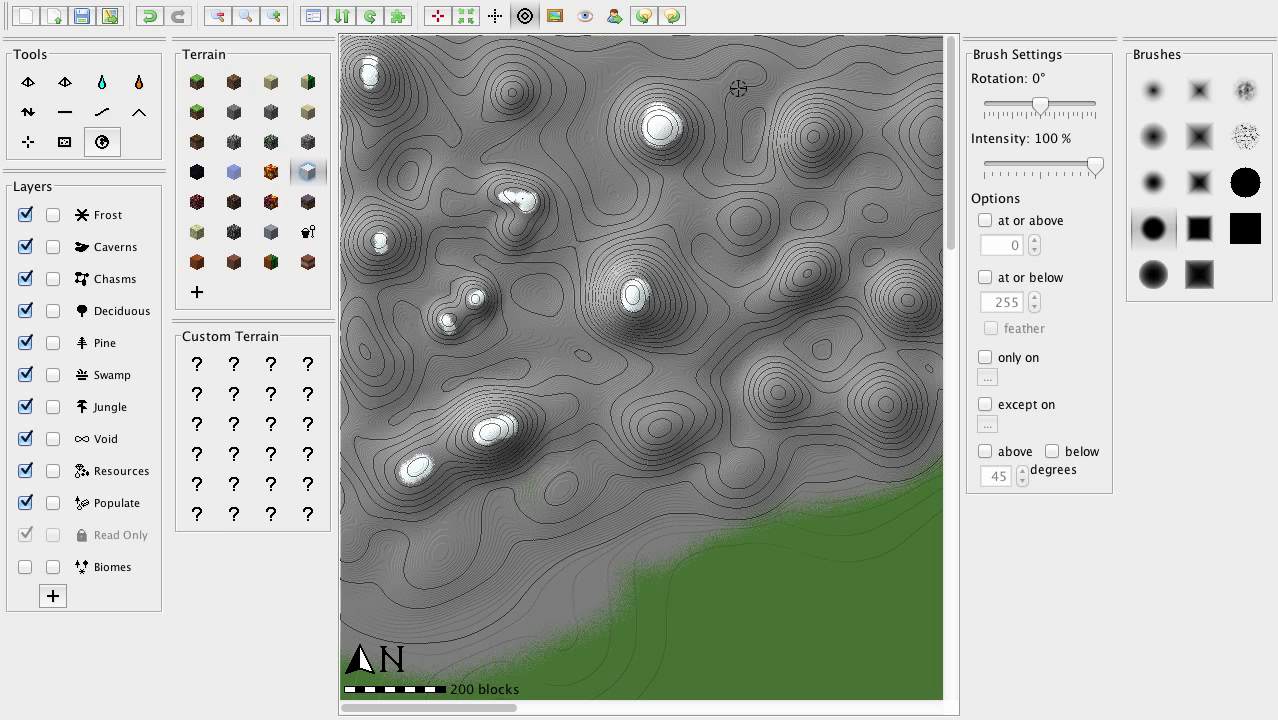
drag(812, 138, 810, 128)
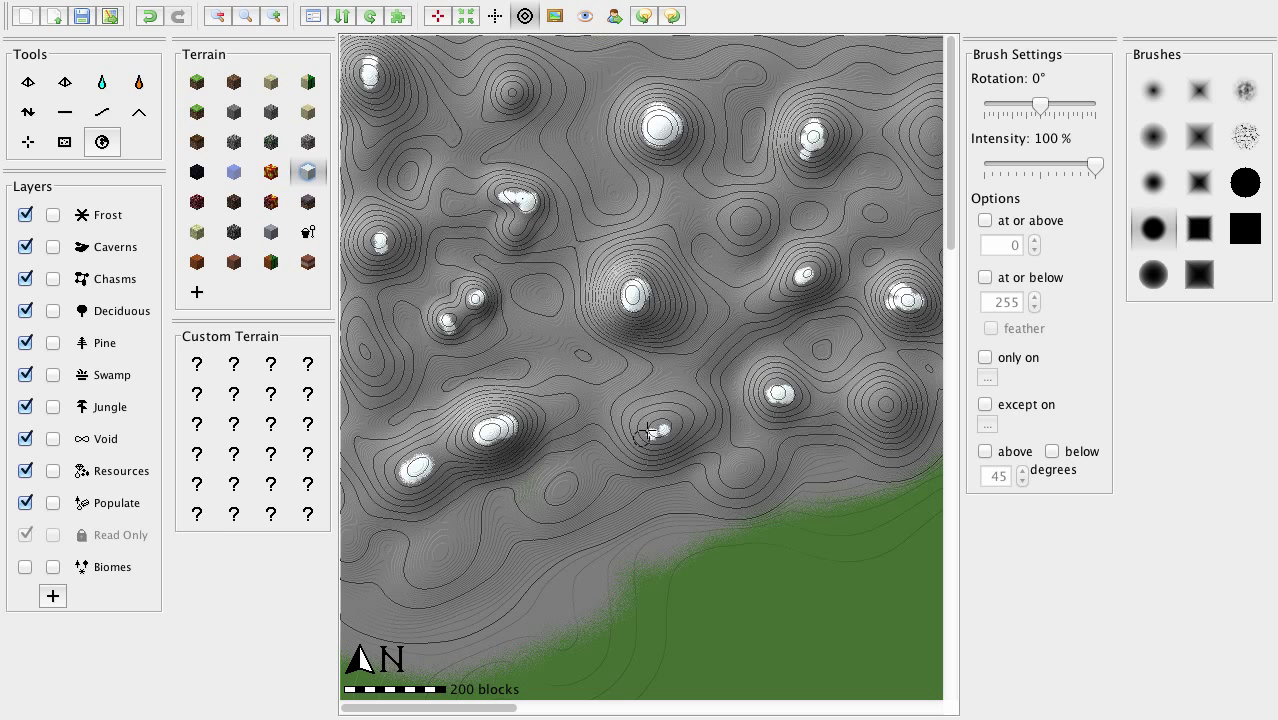
drag(649, 432, 667, 423)
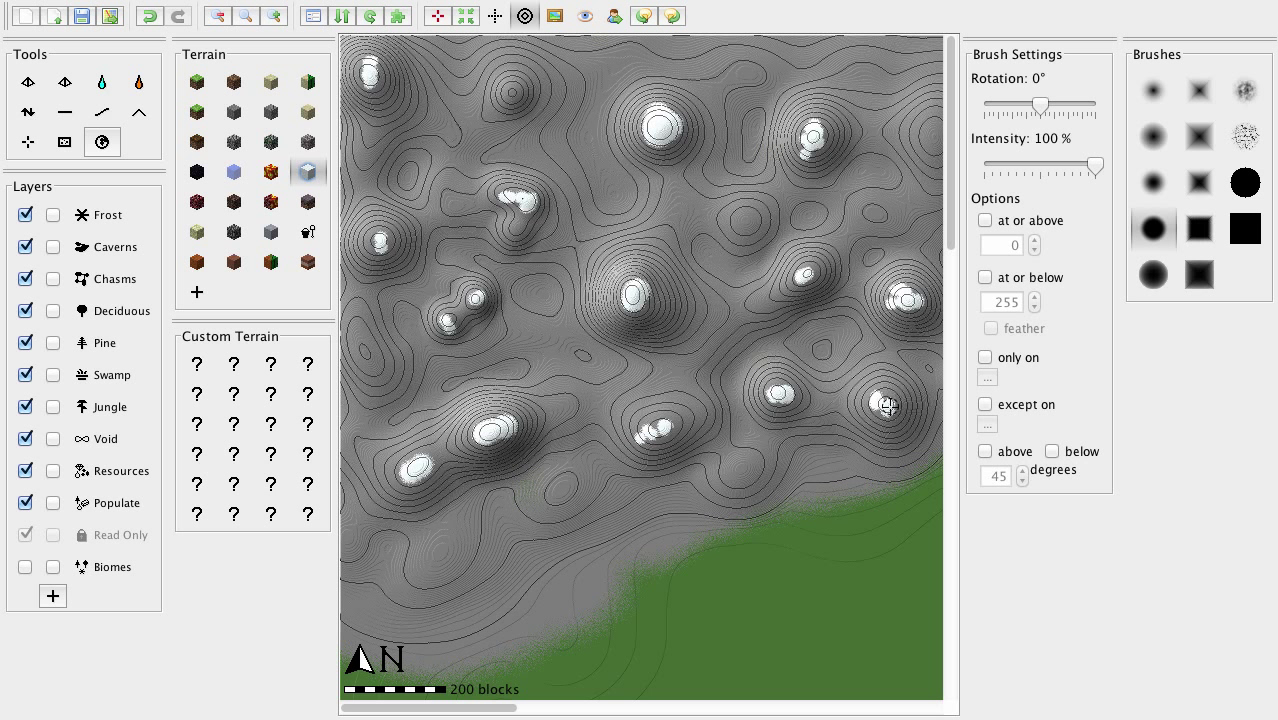
Step: Choose Gravel as the paint terrain and scroll to the mountains' eastern edge
click(307, 141)
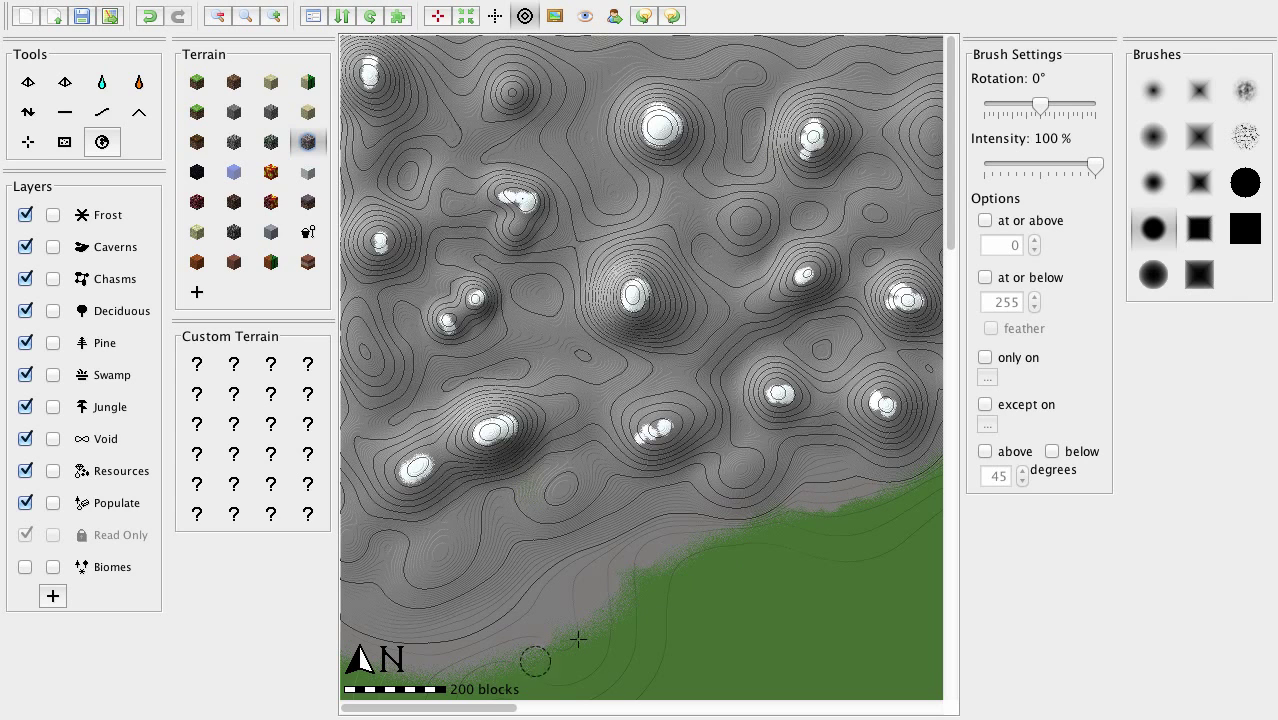
drag(479, 710, 601, 700)
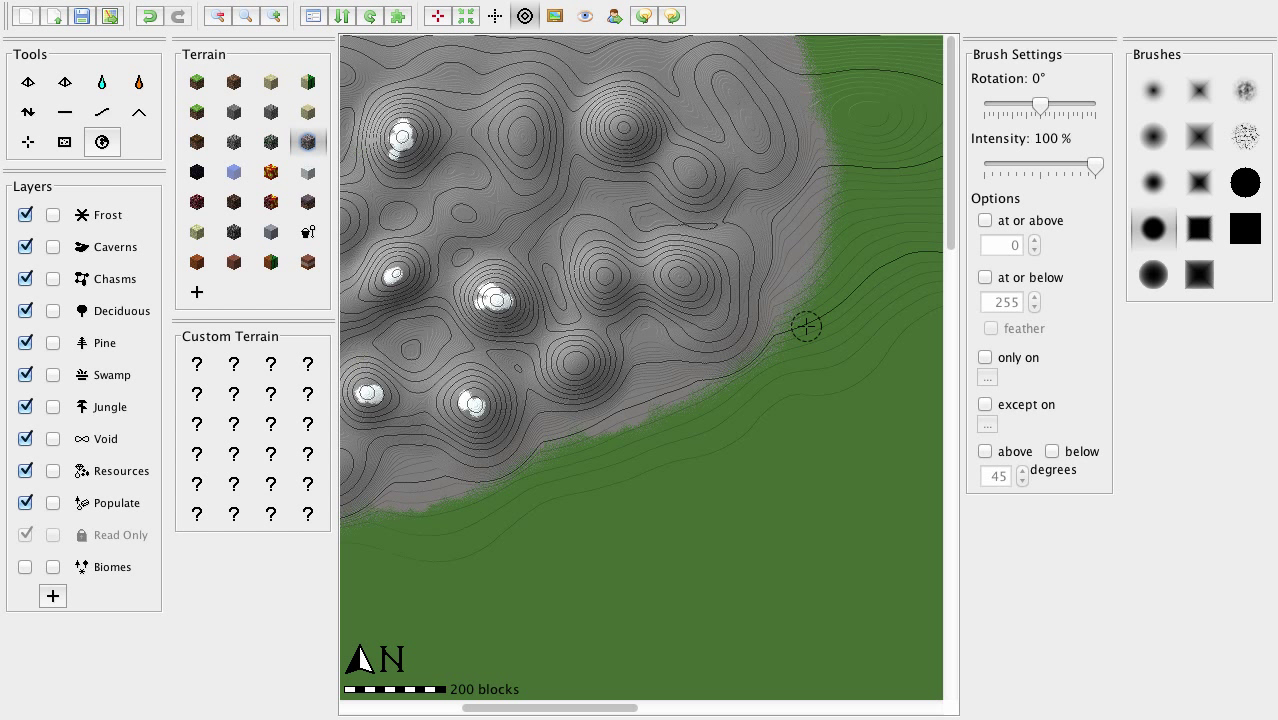
click(185, 0)
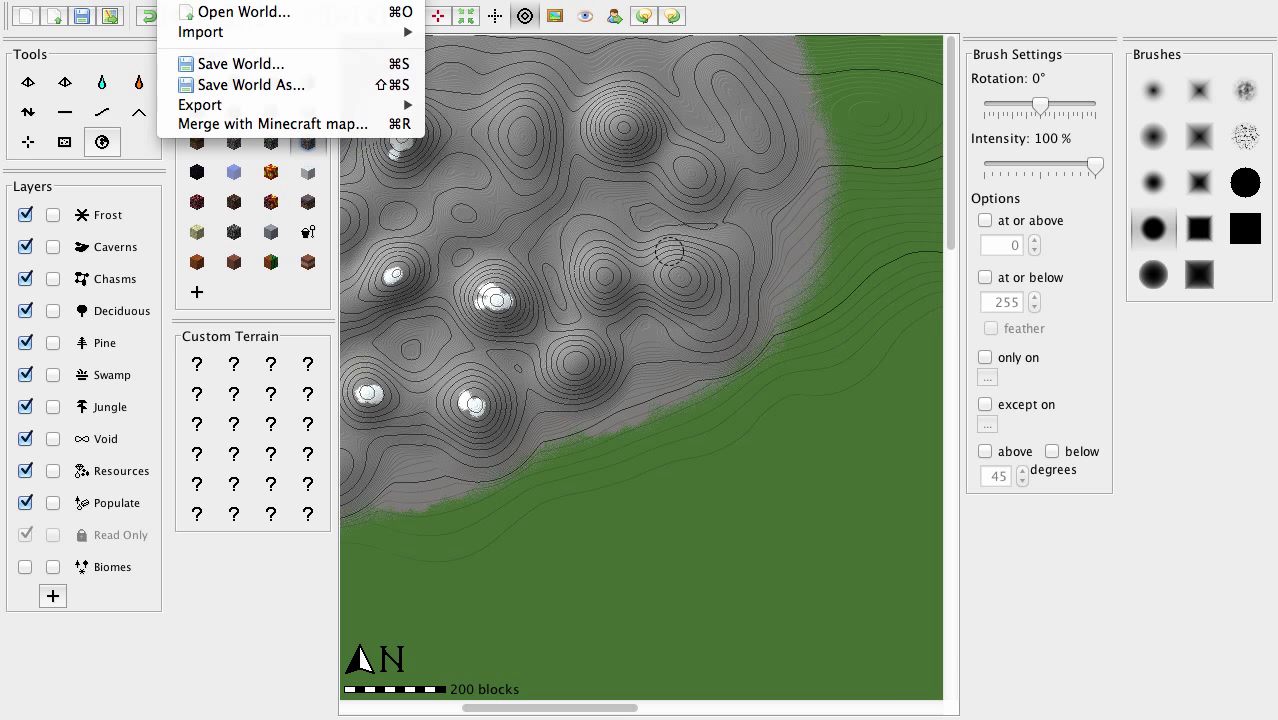
key(Escape)
key(super+3)
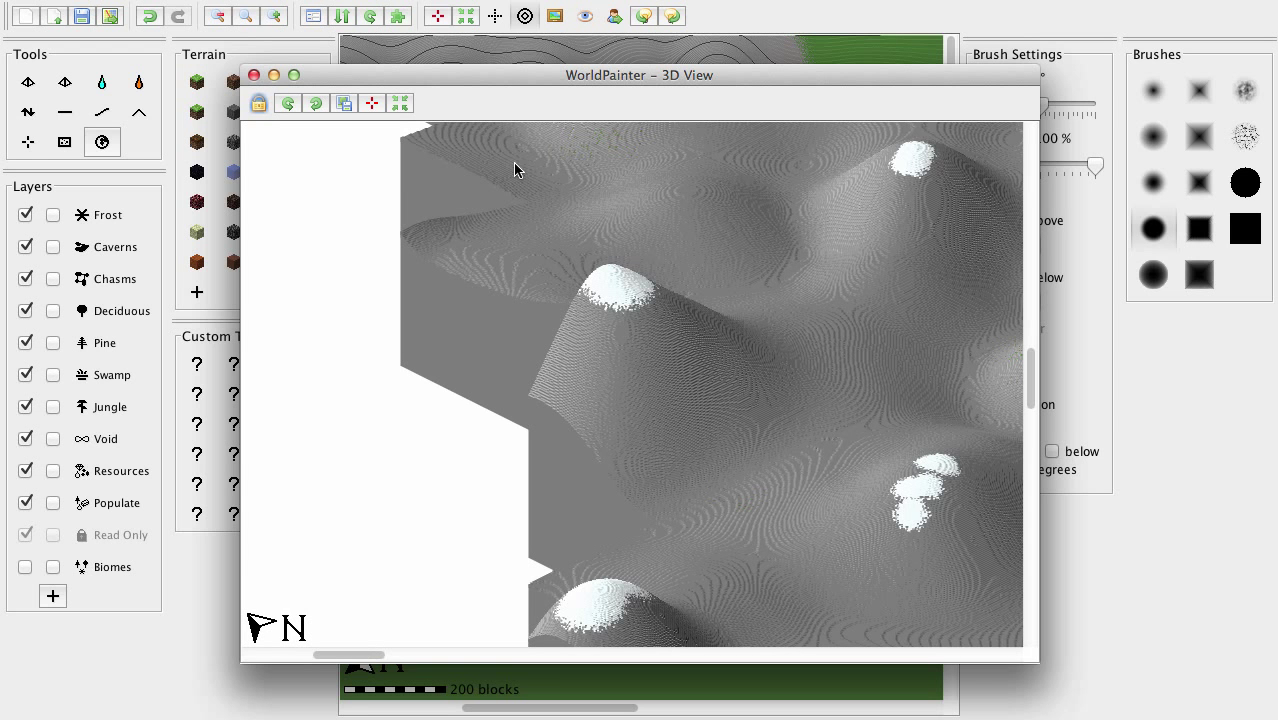
click(253, 76)
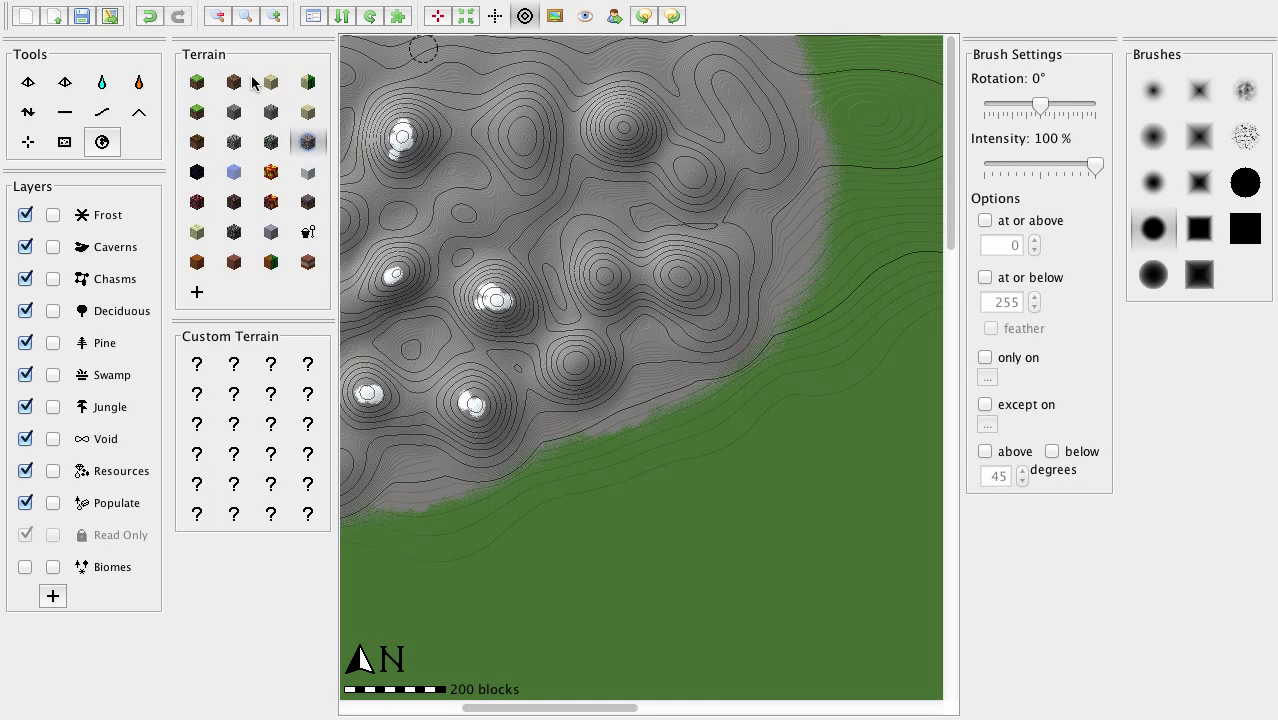
Step: Enable the Frost layer, undo the stray grey stroke, and frost the top-left peak
click(56, 219)
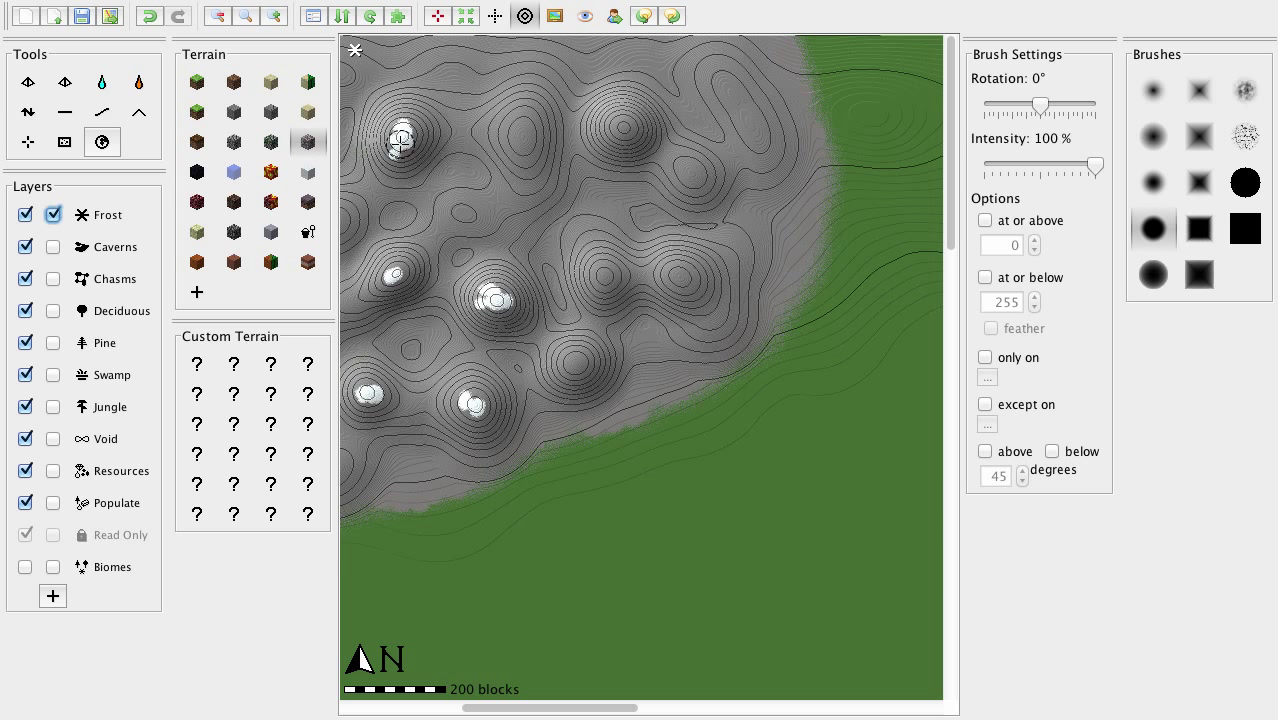
drag(400, 140, 403, 131)
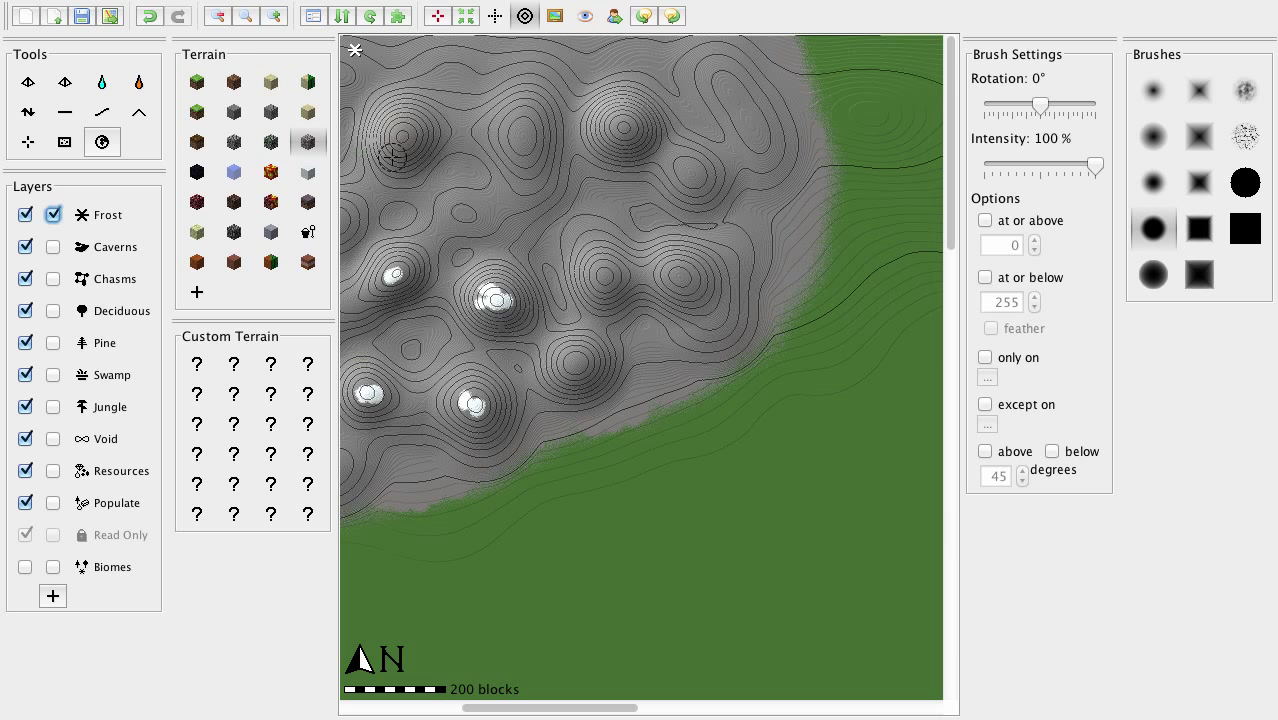
key(ctrl+z)
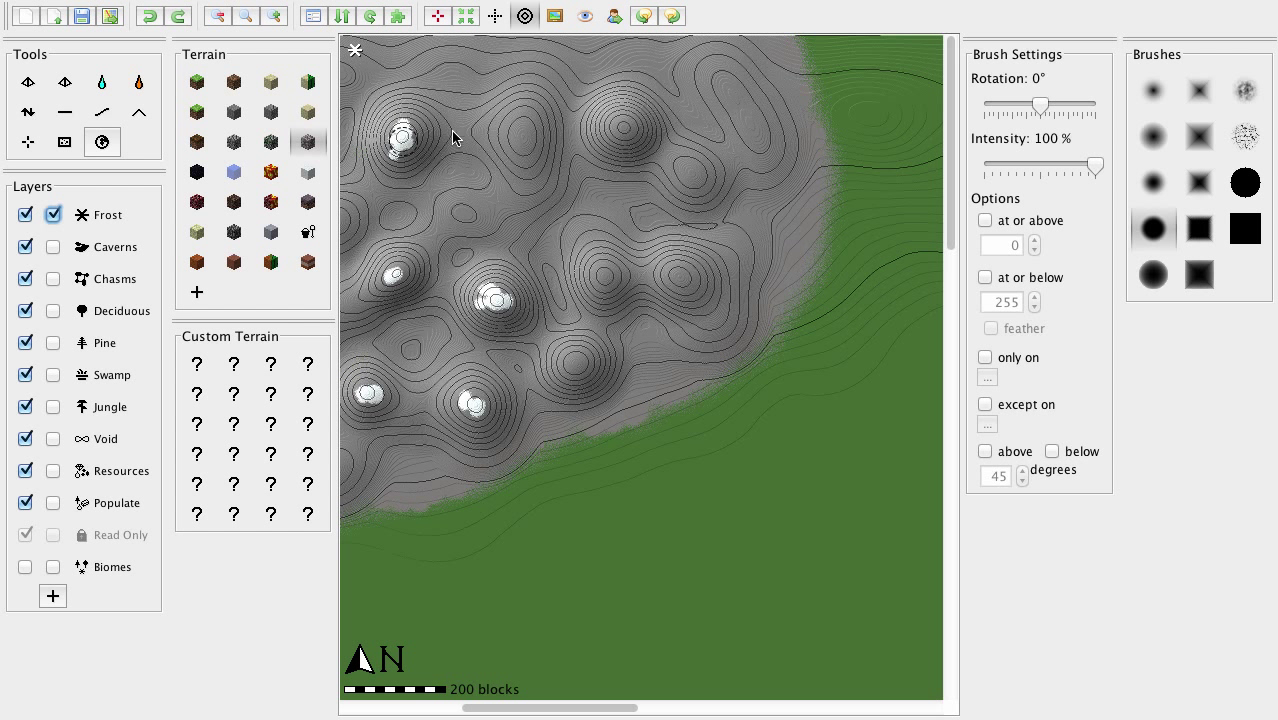
click(98, 224)
click(400, 134)
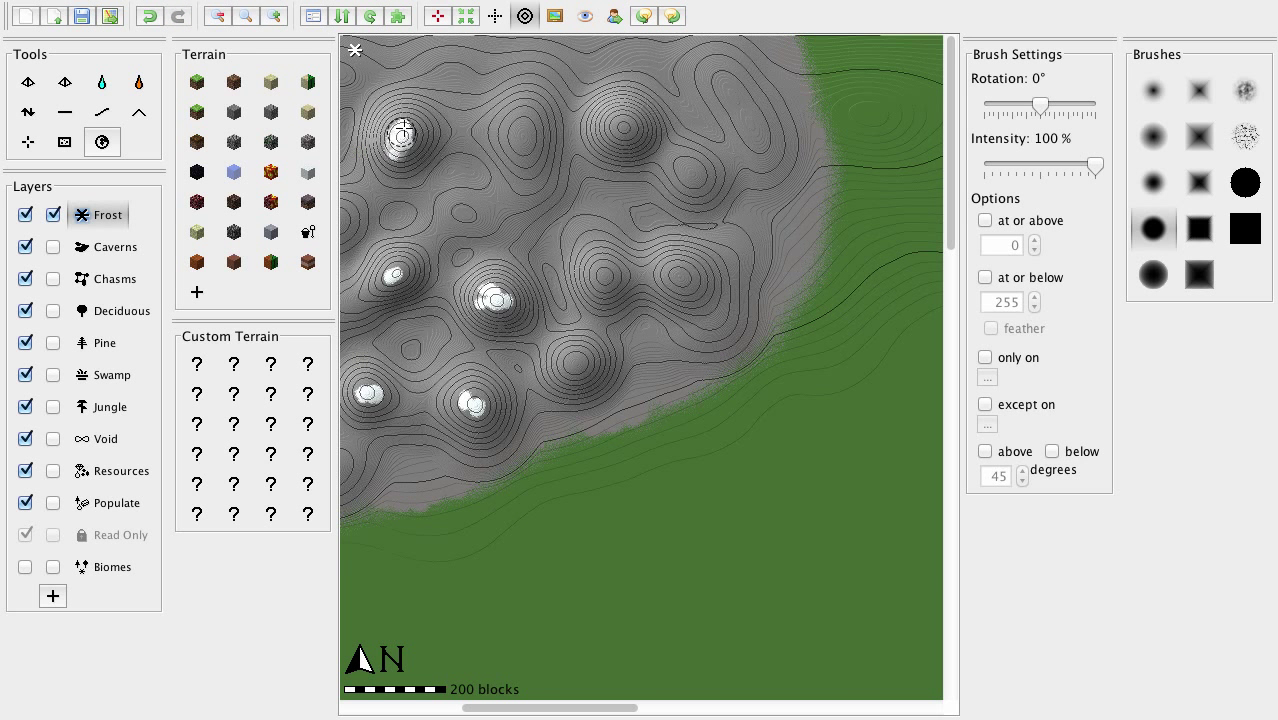
drag(402, 134, 403, 148)
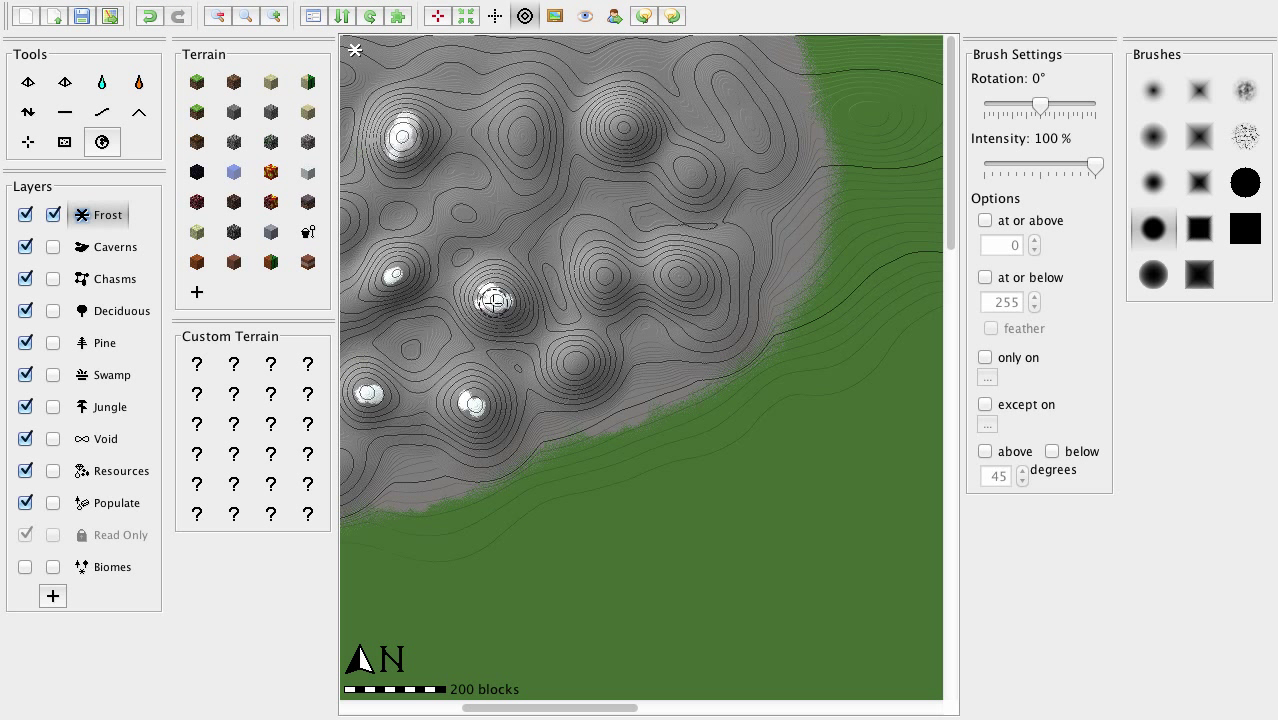
Step: Brush Frost onto the middle, left, lower and centre snowy peaks
drag(493, 301, 492, 298)
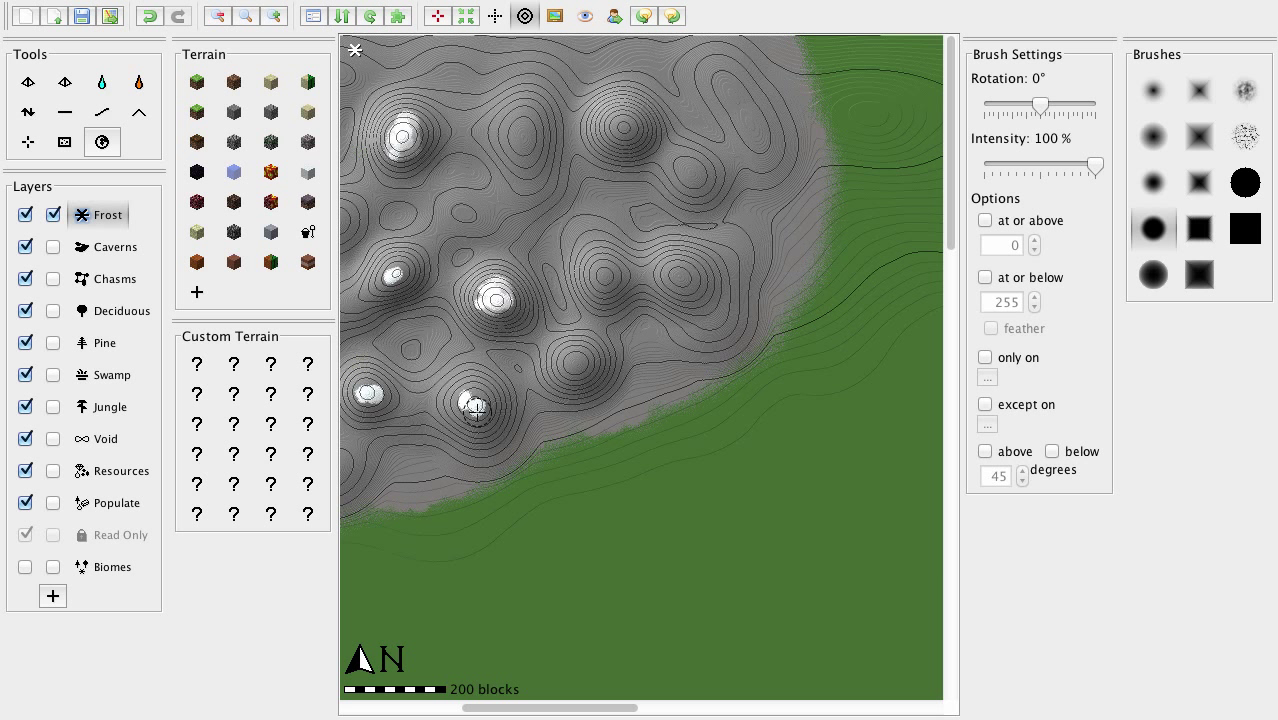
mouse_move(365, 394)
mouse_down()
mouse_move(561, 335)
mouse_move(368, 392)
mouse_up()
key(ctrl+z)
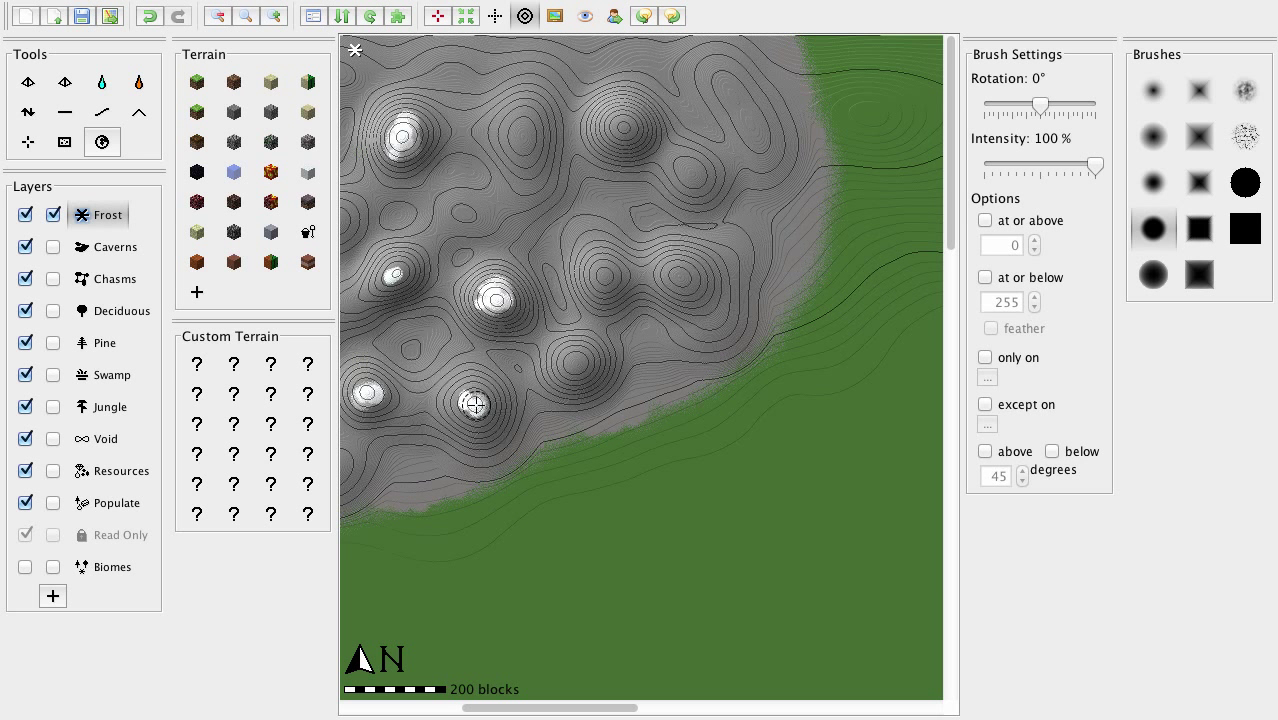
drag(475, 404, 475, 402)
drag(393, 276, 393, 276)
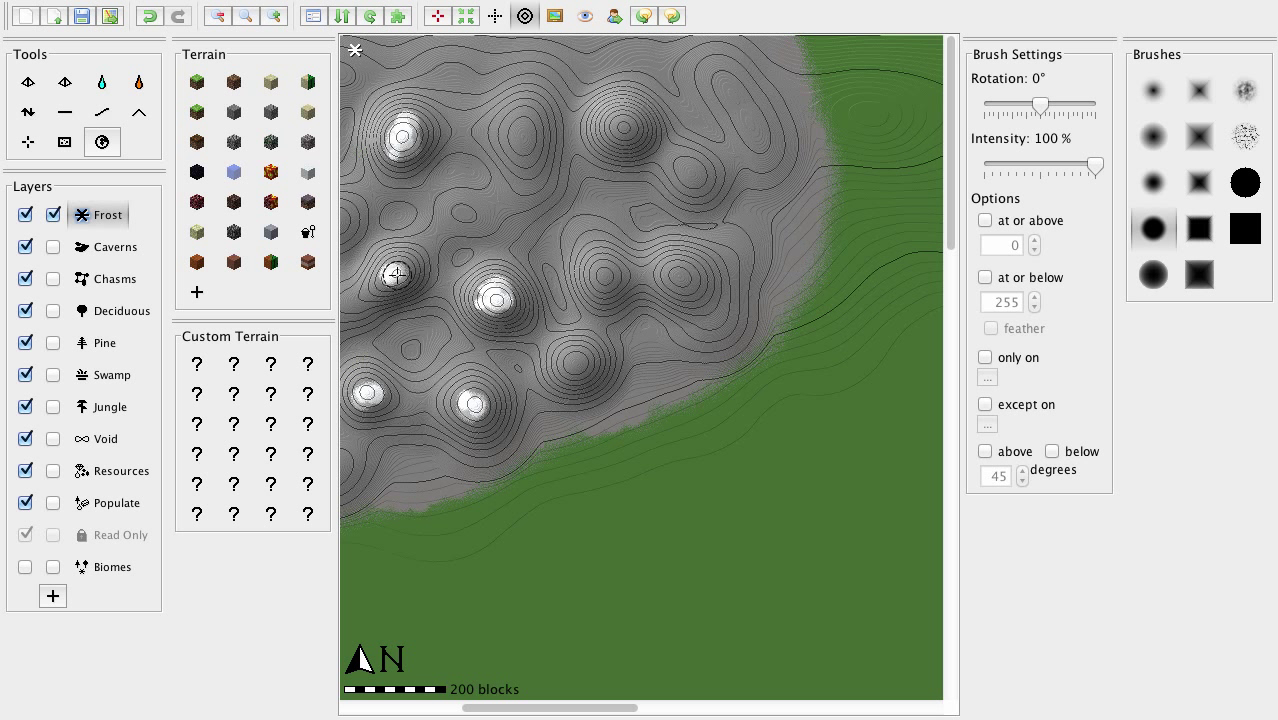
click(496, 300)
Step: Extend Frost over the western, lower-left and small southern peaks
drag(489, 708, 188, 707)
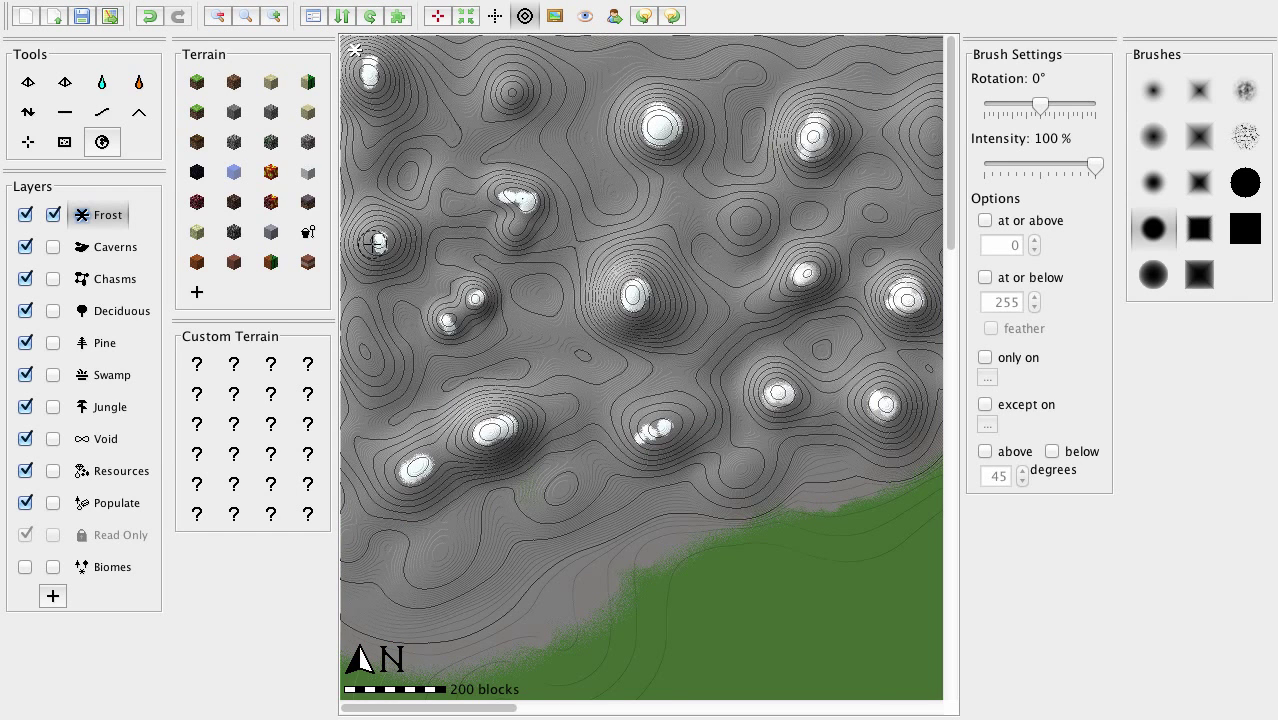
click(372, 242)
drag(421, 468, 510, 423)
drag(641, 440, 670, 422)
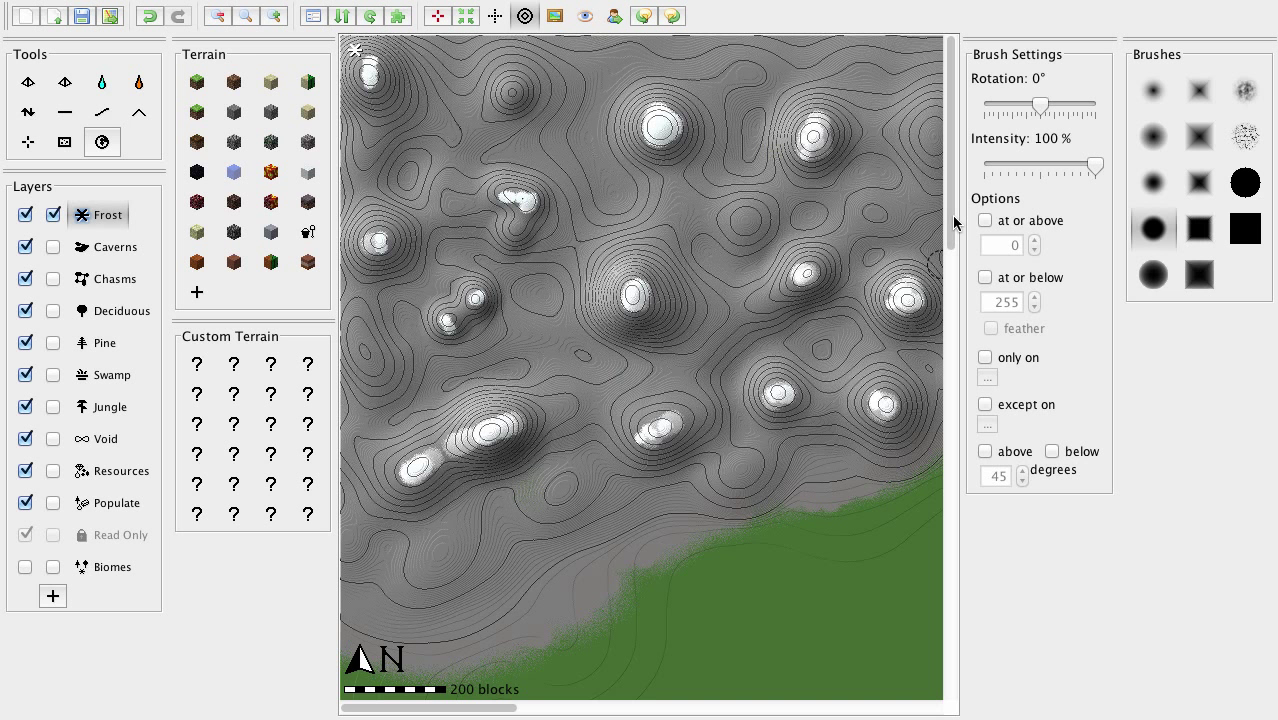
drag(954, 222, 948, 420)
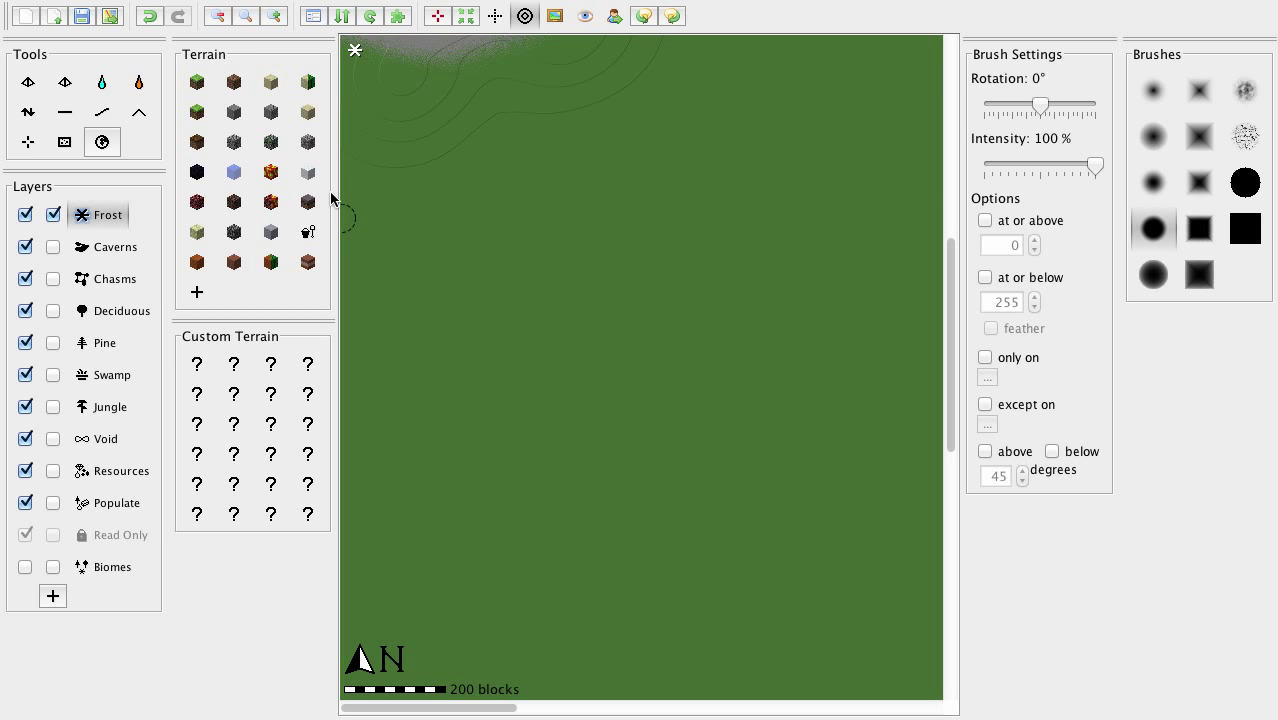
Step: Paint stone terrain to extend the grey mountain area eastward along its edge
click(219, 16)
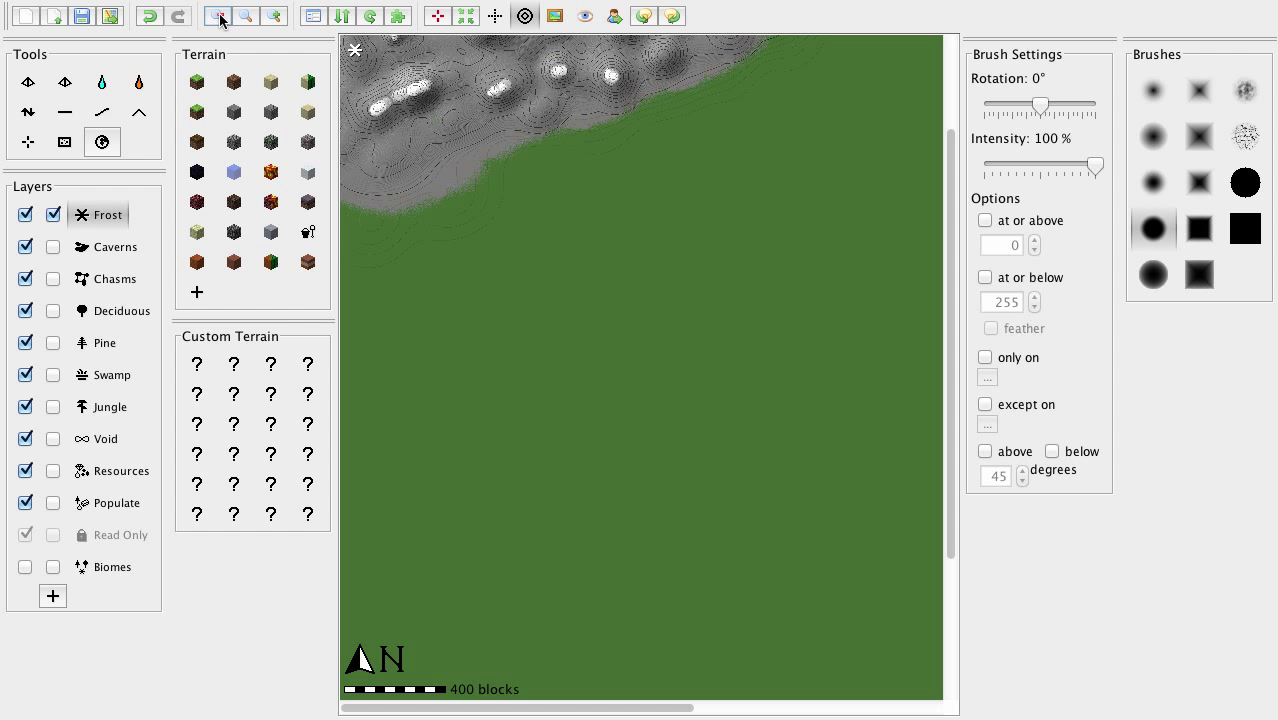
double_click(219, 16)
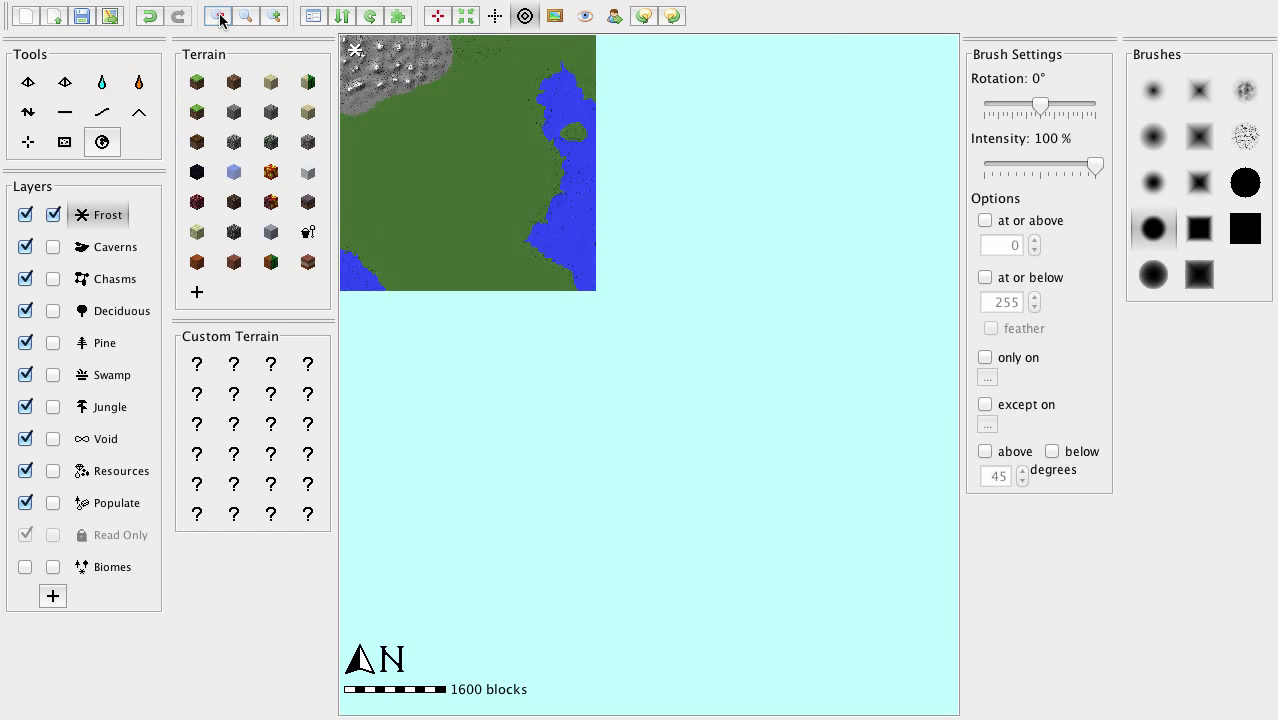
click(275, 17)
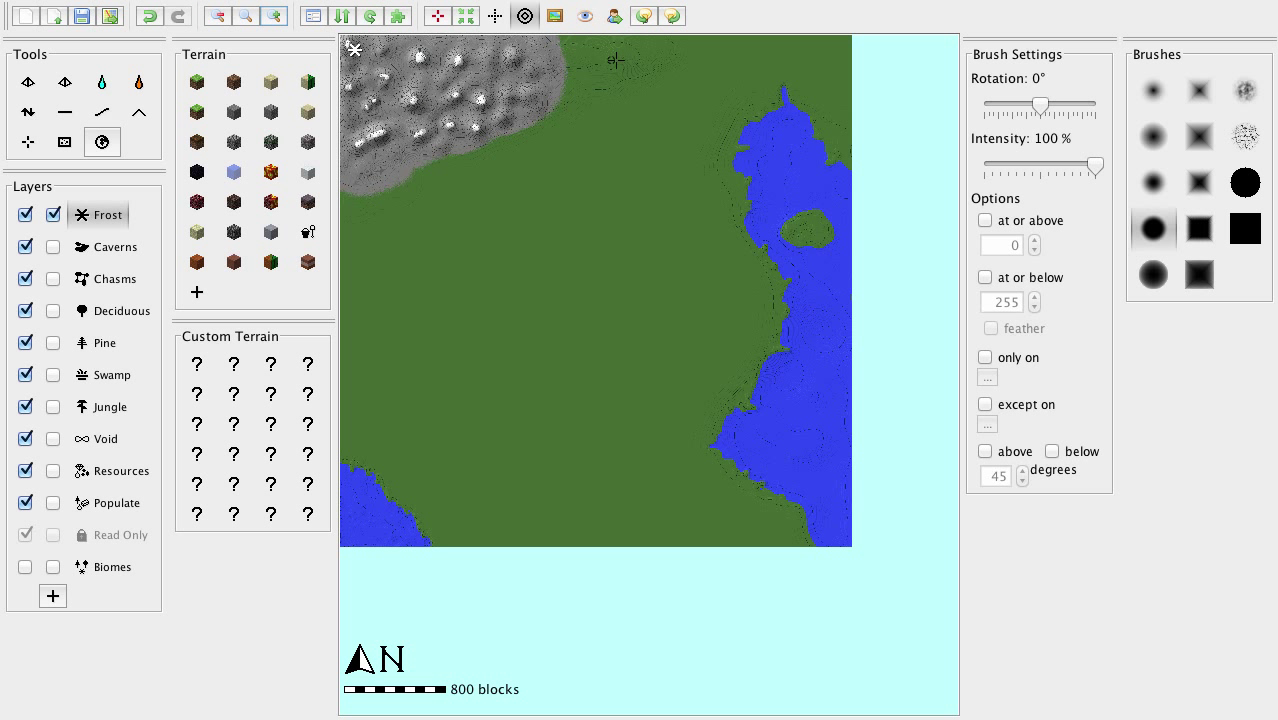
click(218, 116)
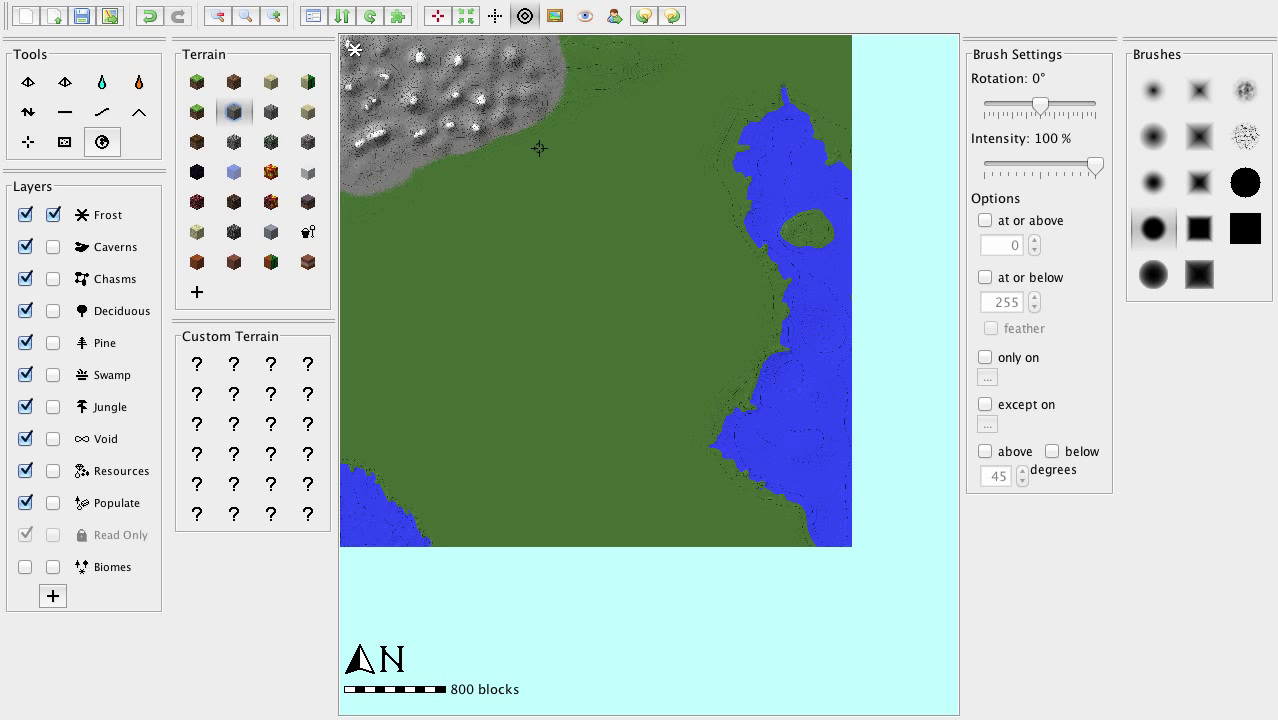
mouse_move(579, 91)
mouse_down()
mouse_move(568, 77)
mouse_move(662, 43)
mouse_move(562, 40)
mouse_move(605, 51)
mouse_move(562, 90)
mouse_up()
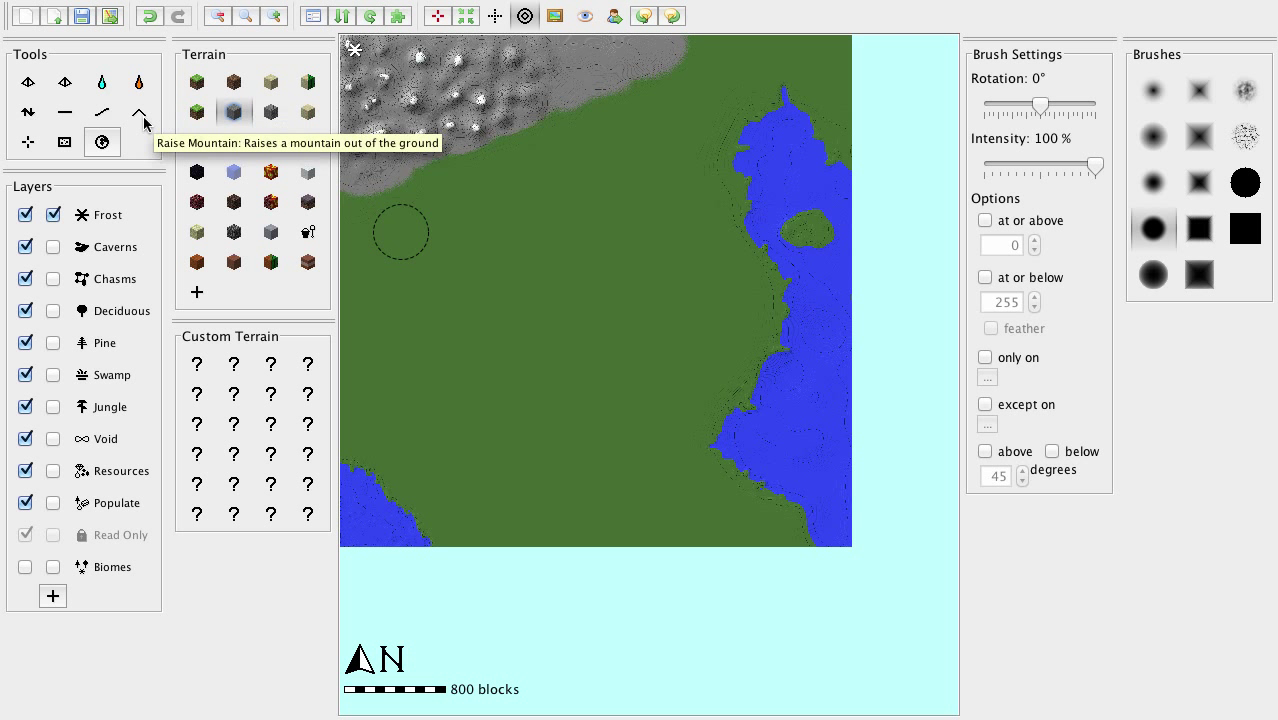
Step: Zoom in to inspect the mountains, then turn off the Frost layer's map display
click(28, 112)
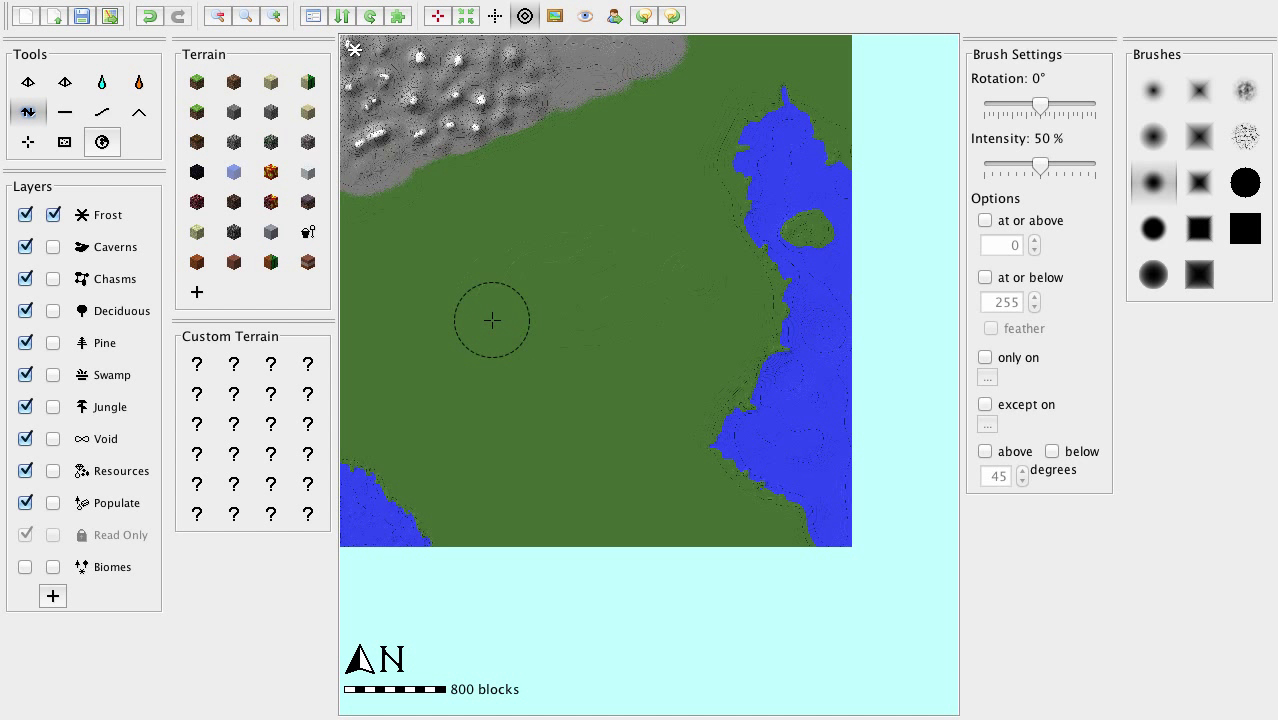
click(279, 16)
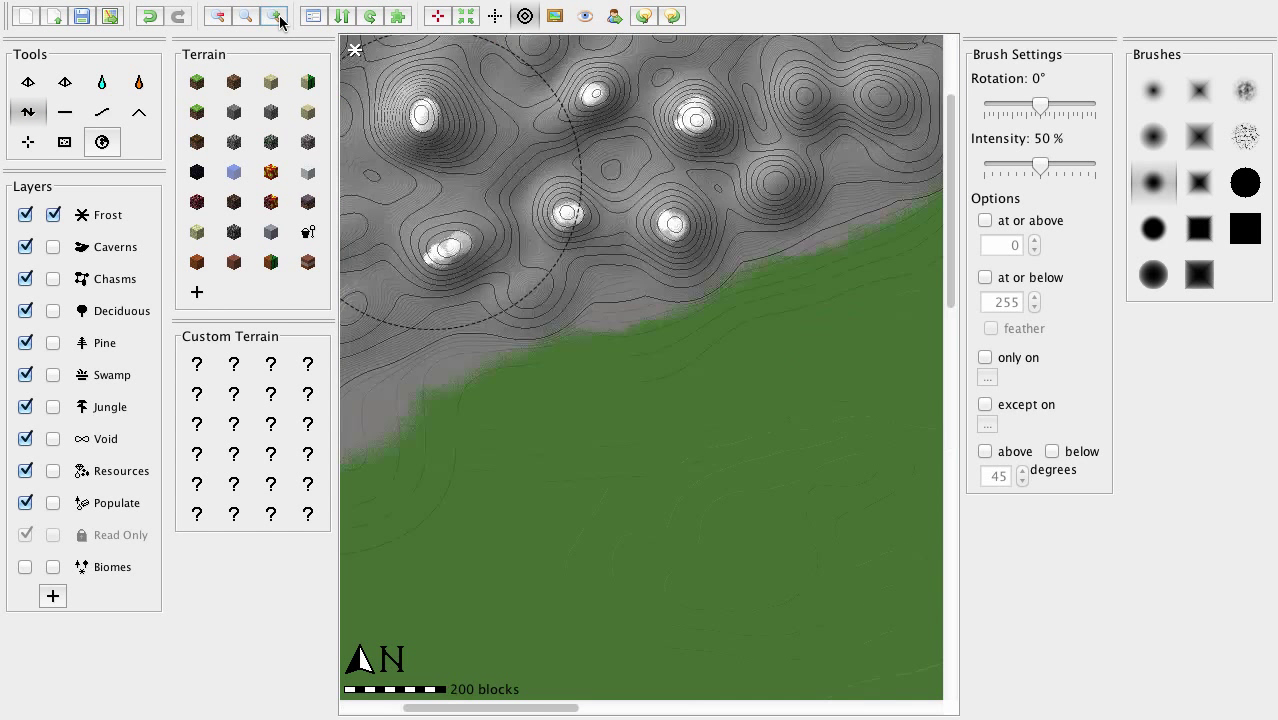
click(277, 17)
click(217, 16)
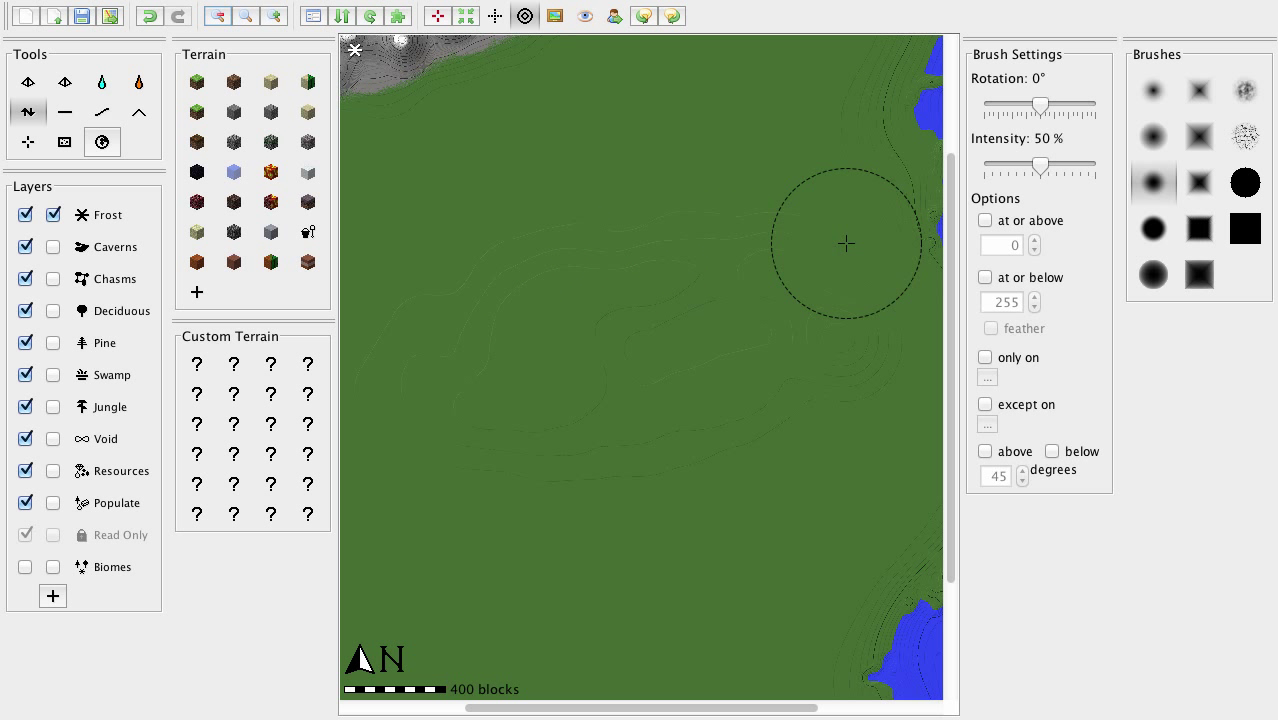
click(54, 216)
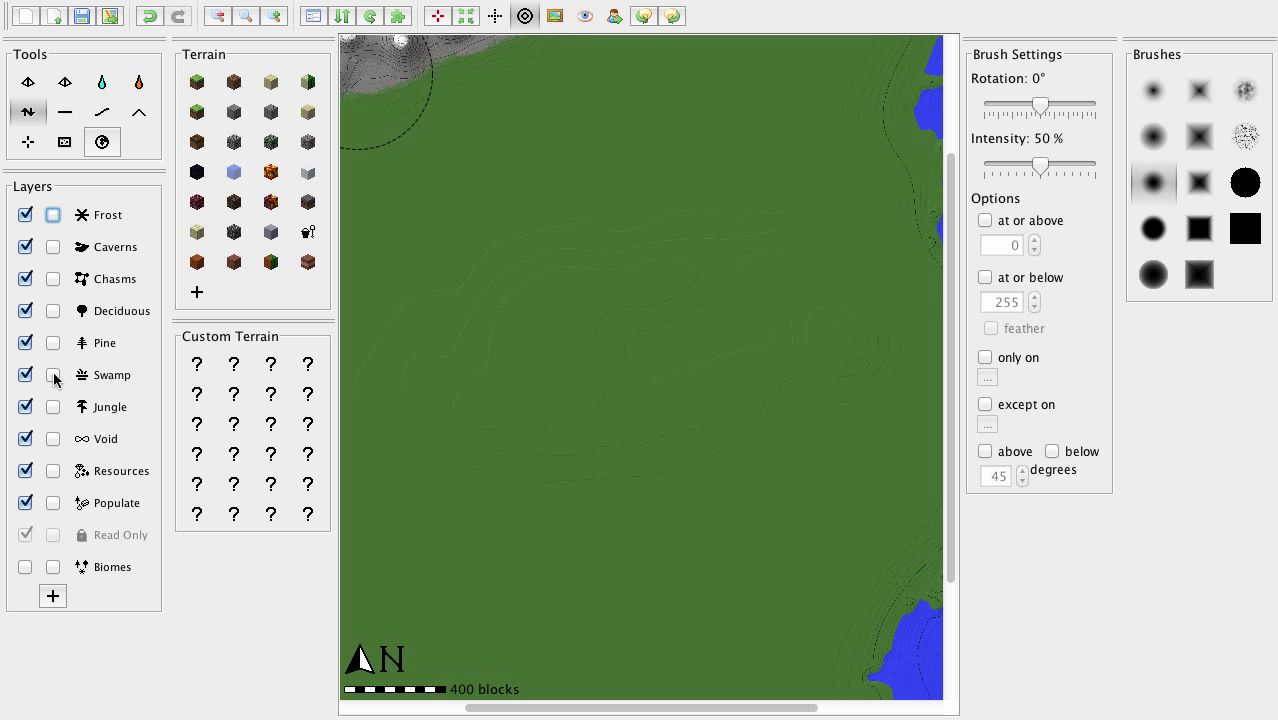
Step: Brush the Deciduous forest layer over the central grassland, extending it westward
click(116, 321)
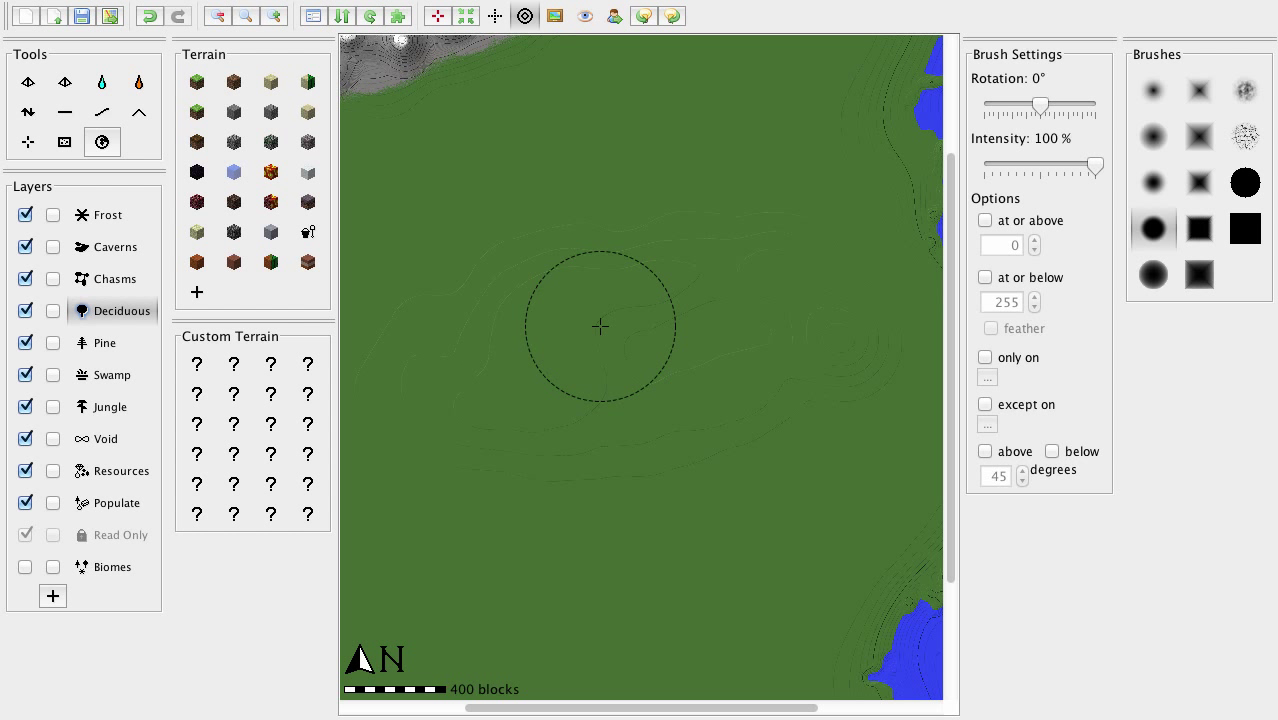
mouse_move(600, 337)
mouse_down()
mouse_move(402, 410)
mouse_move(412, 376)
mouse_move(556, 277)
mouse_move(693, 252)
mouse_move(783, 257)
mouse_move(809, 298)
mouse_move(851, 319)
mouse_move(860, 338)
mouse_move(844, 376)
mouse_move(641, 467)
mouse_move(510, 476)
mouse_move(440, 453)
mouse_move(547, 406)
mouse_move(700, 387)
mouse_move(751, 346)
mouse_move(641, 334)
mouse_move(610, 345)
mouse_move(605, 375)
mouse_move(662, 334)
mouse_move(624, 375)
mouse_move(785, 320)
mouse_move(765, 354)
mouse_move(565, 432)
mouse_move(605, 370)
mouse_move(971, 322)
mouse_move(950, 360)
mouse_up()
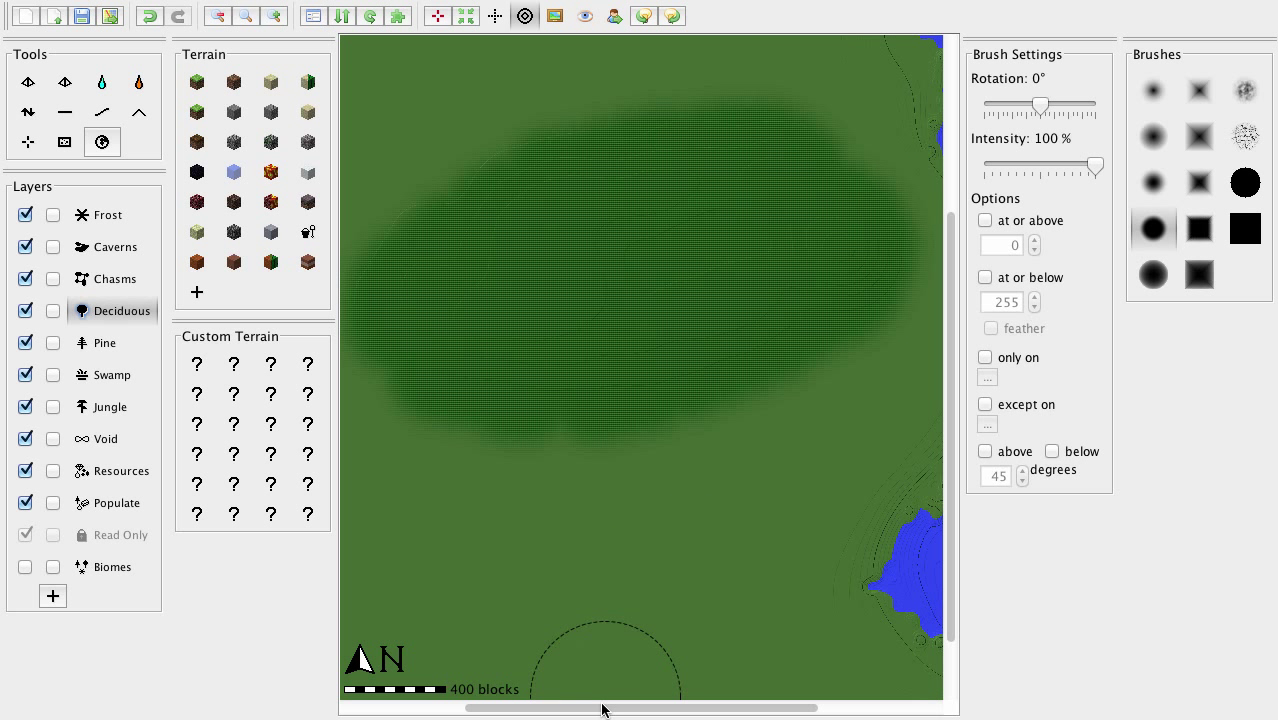
drag(596, 711, 529, 708)
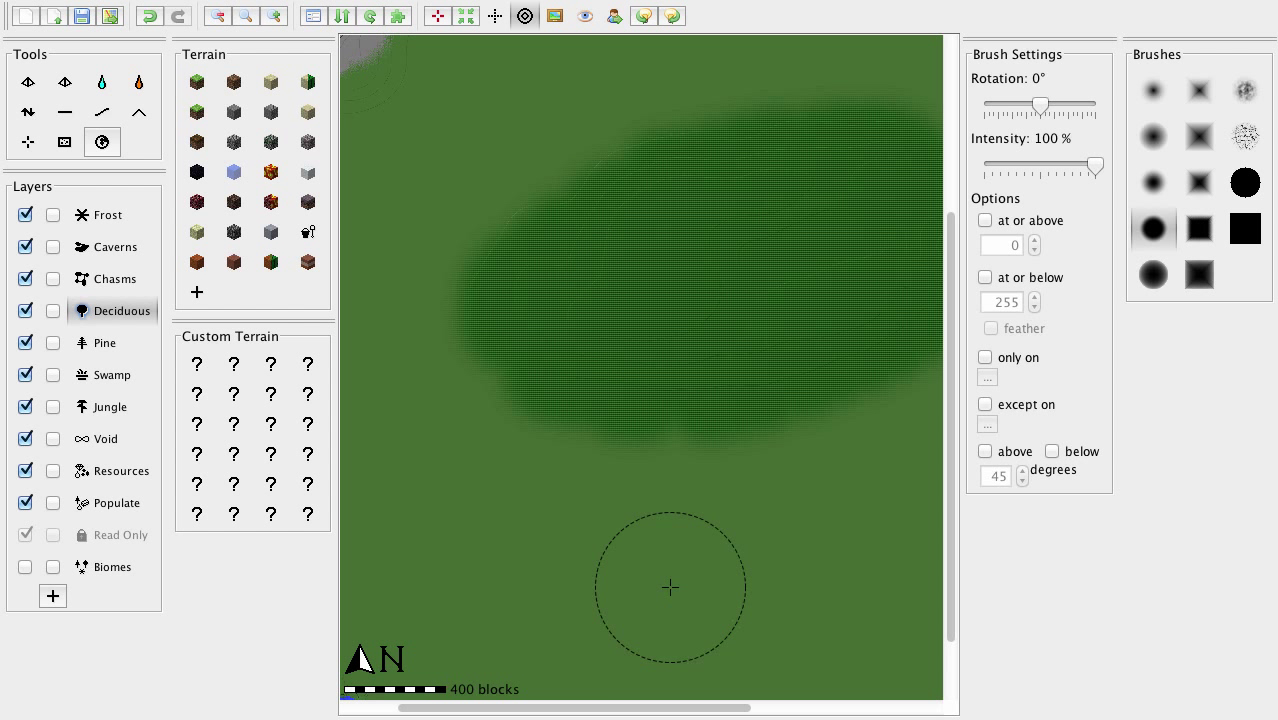
mouse_move(491, 248)
mouse_down()
mouse_move(541, 213)
mouse_move(616, 193)
mouse_move(625, 212)
mouse_up()
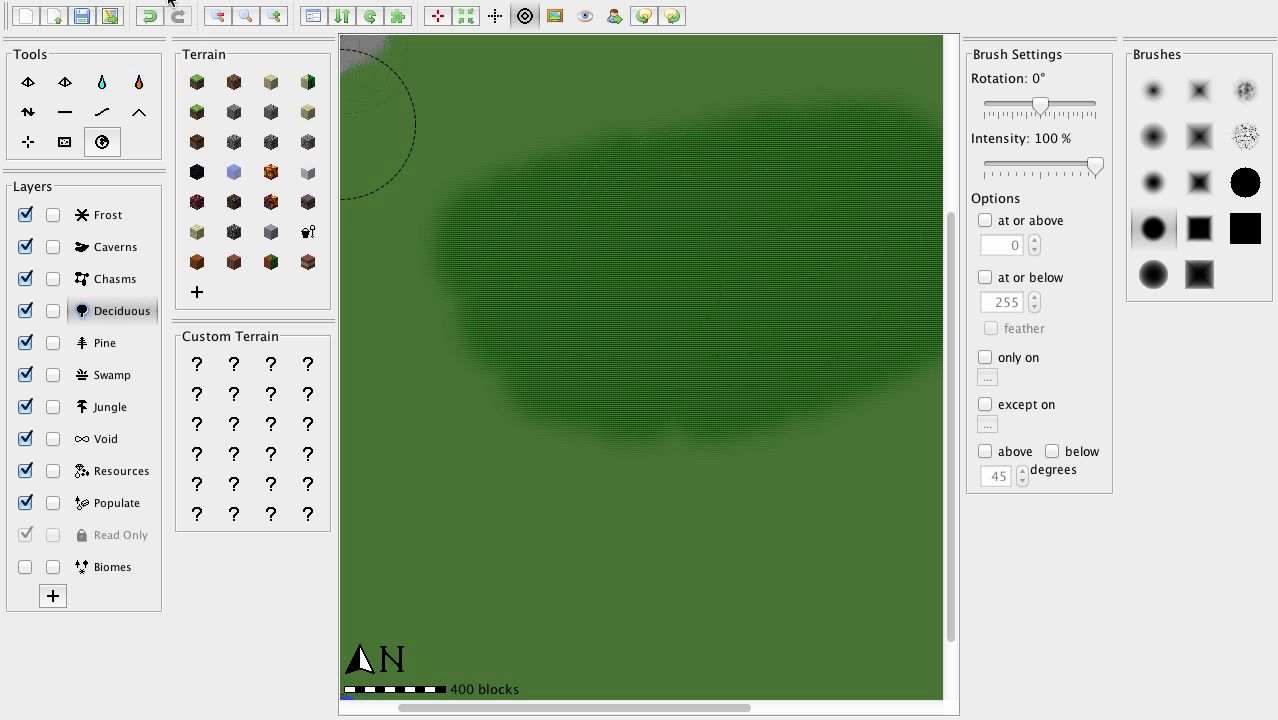
Step: Raise low hills across the southern grassland with the raise/lower tool at 50% intensity
click(225, 26)
click(225, 26)
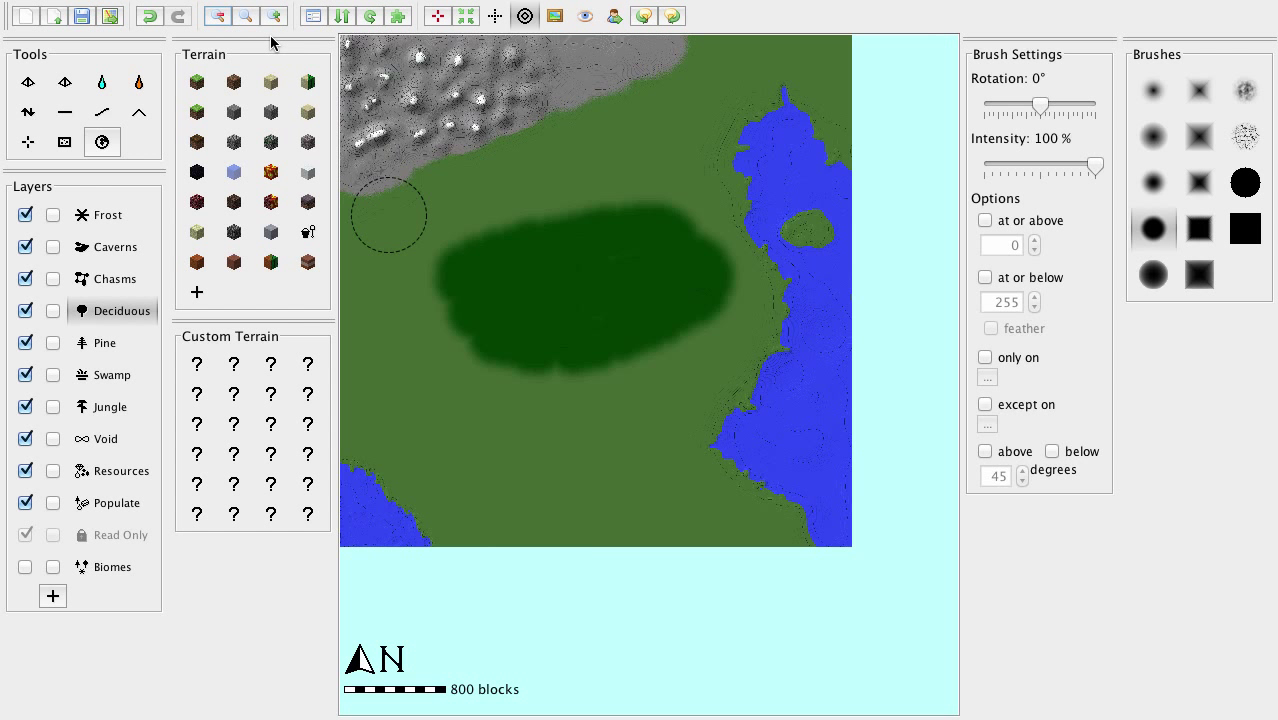
click(280, 17)
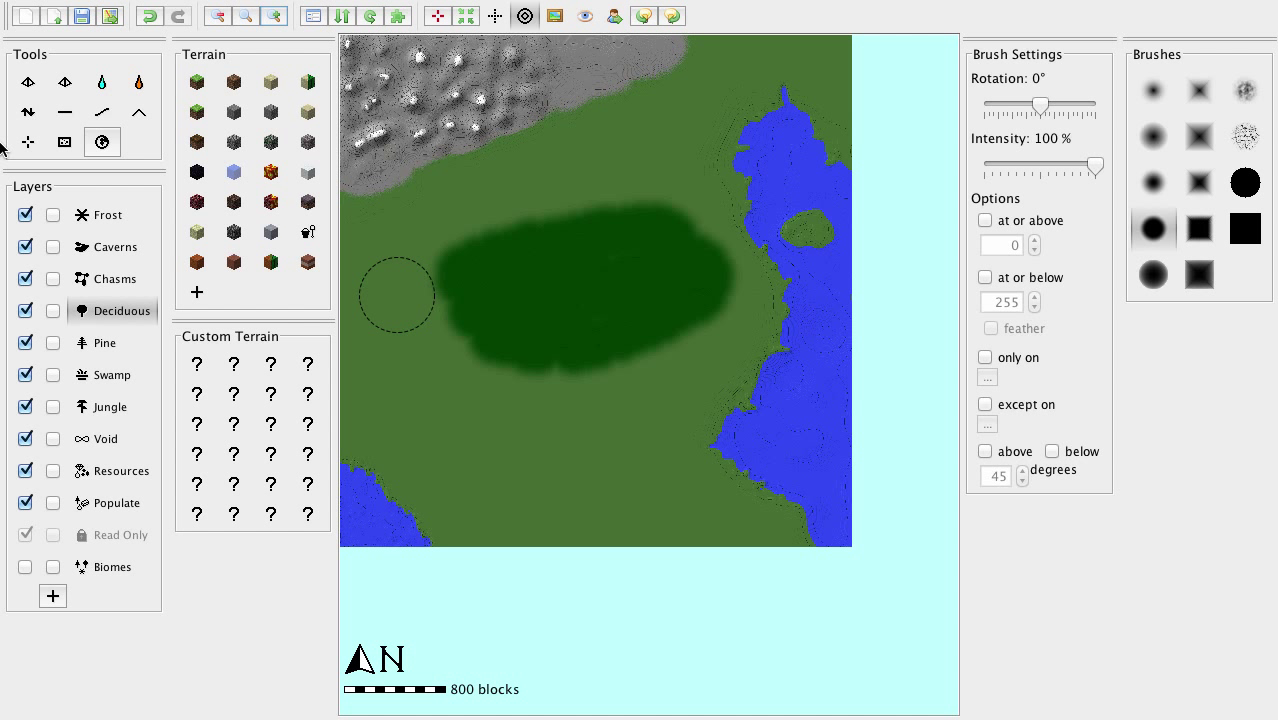
click(27, 116)
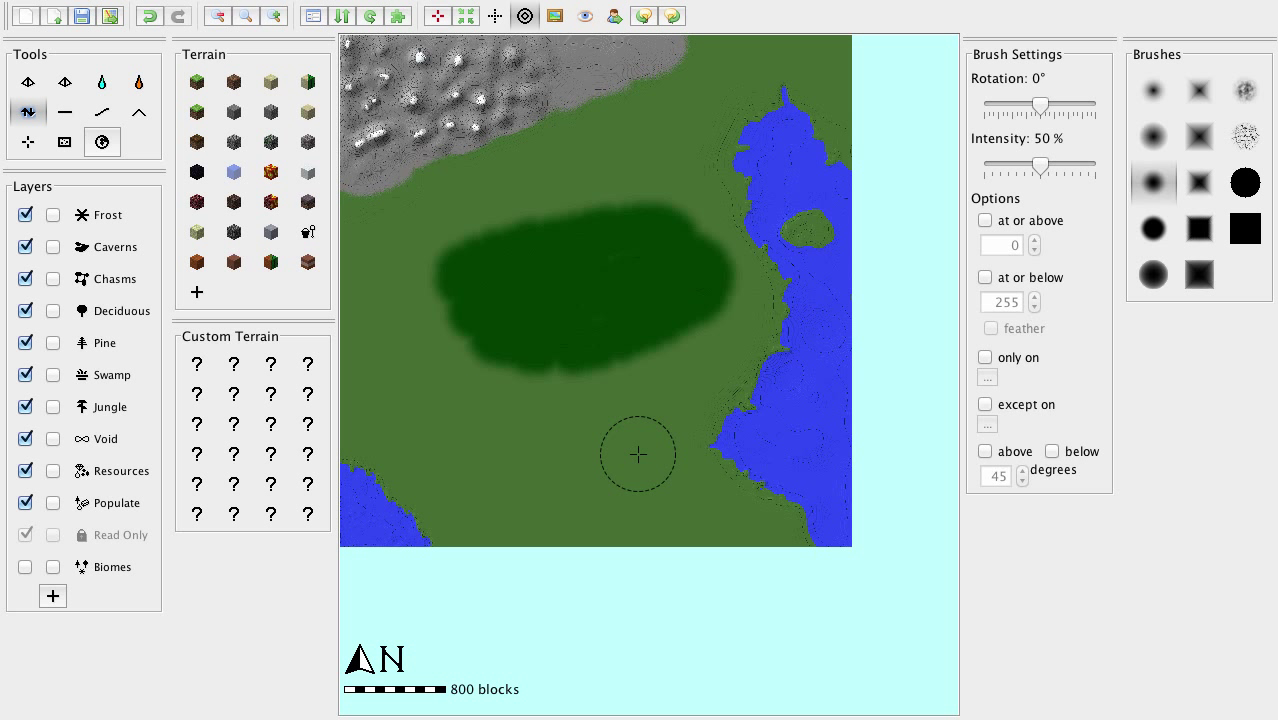
mouse_move(478, 512)
mouse_down()
mouse_move(631, 505)
mouse_move(649, 489)
mouse_move(622, 485)
mouse_move(501, 492)
mouse_move(480, 497)
mouse_move(481, 512)
mouse_move(527, 531)
mouse_move(680, 530)
mouse_move(707, 516)
mouse_move(671, 494)
mouse_move(619, 494)
mouse_move(513, 505)
mouse_move(469, 534)
mouse_move(648, 513)
mouse_move(560, 524)
mouse_move(566, 562)
mouse_up()
mouse_move(605, 508)
mouse_down()
mouse_move(729, 519)
mouse_move(767, 546)
mouse_move(694, 532)
mouse_up()
click(271, 16)
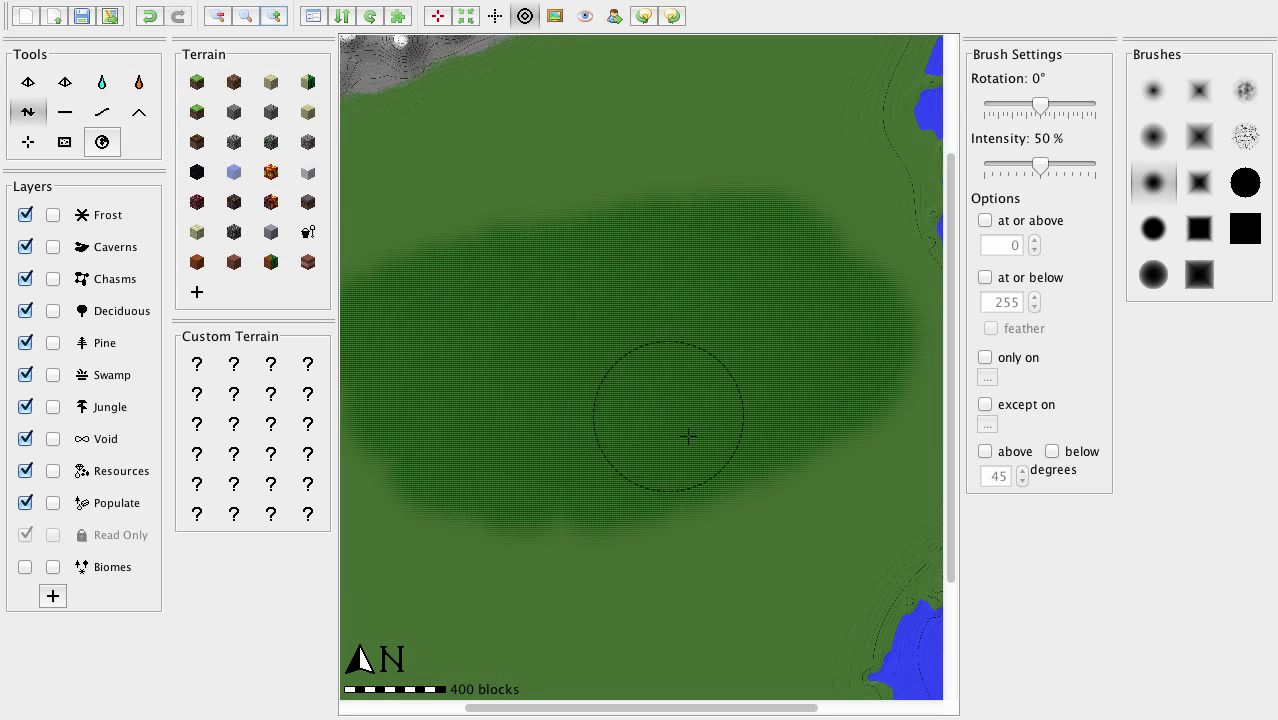
drag(948, 498, 955, 631)
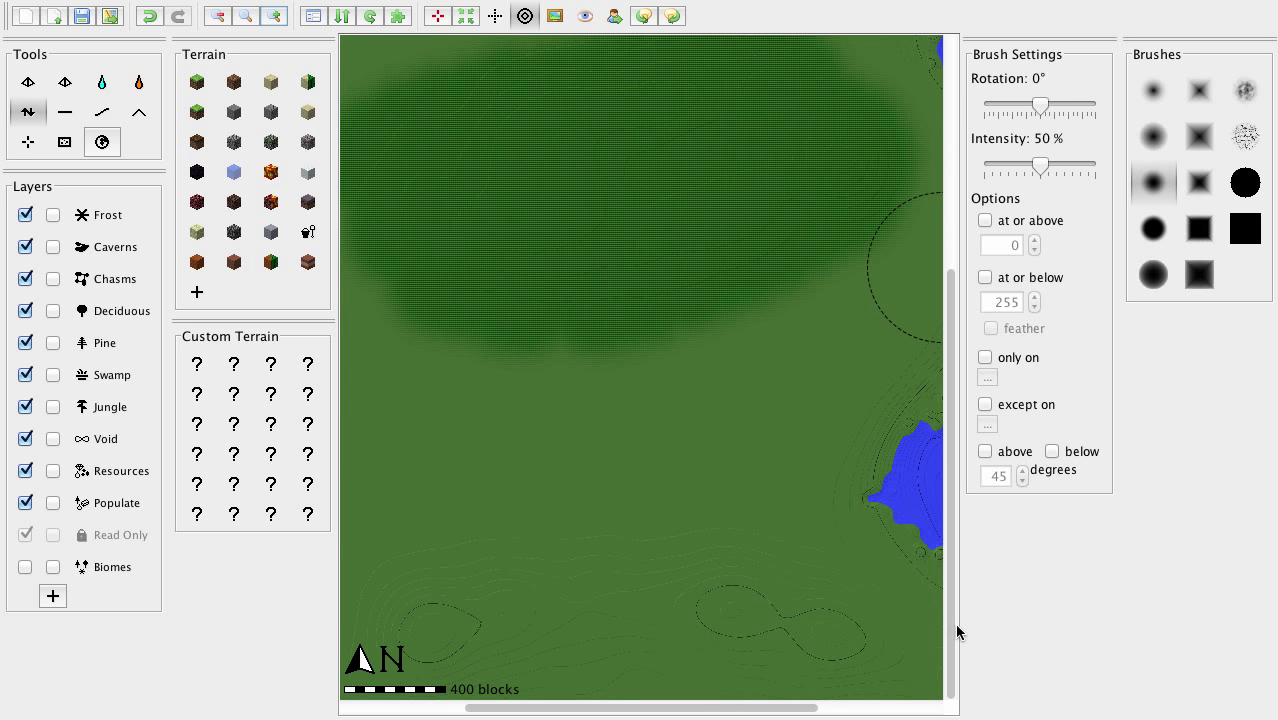
drag(668, 712, 455, 712)
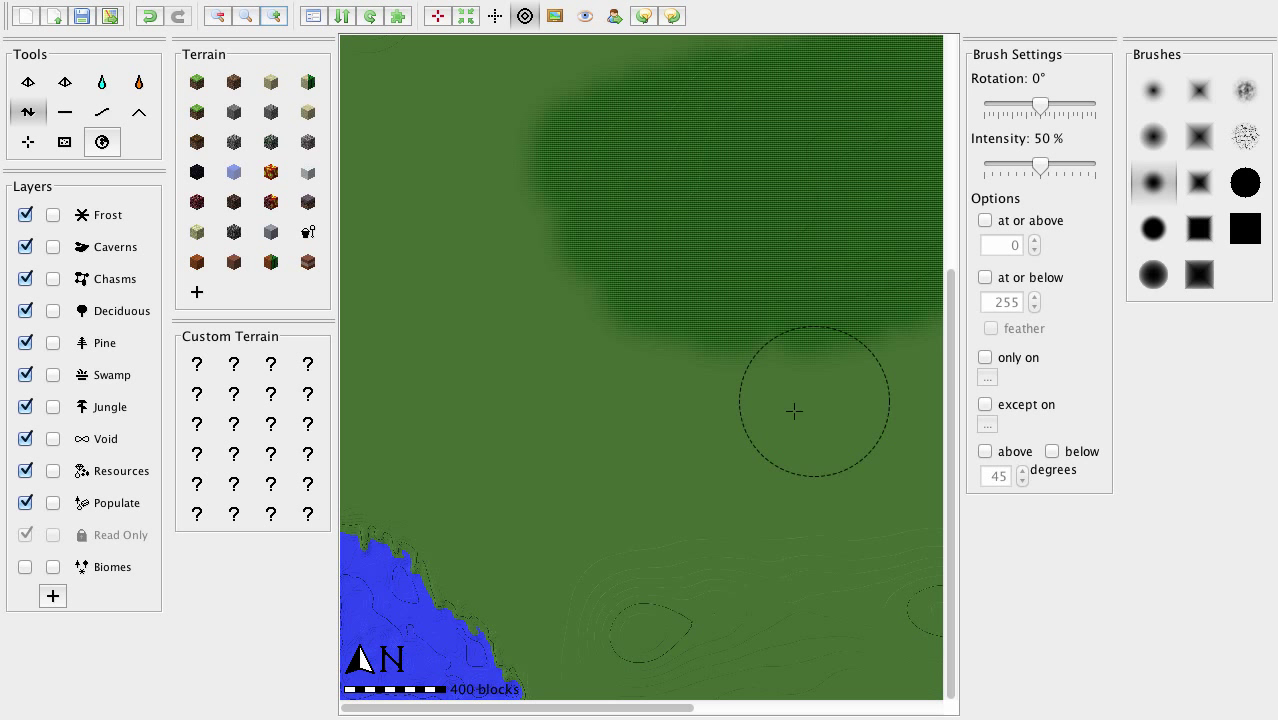
drag(948, 388, 948, 228)
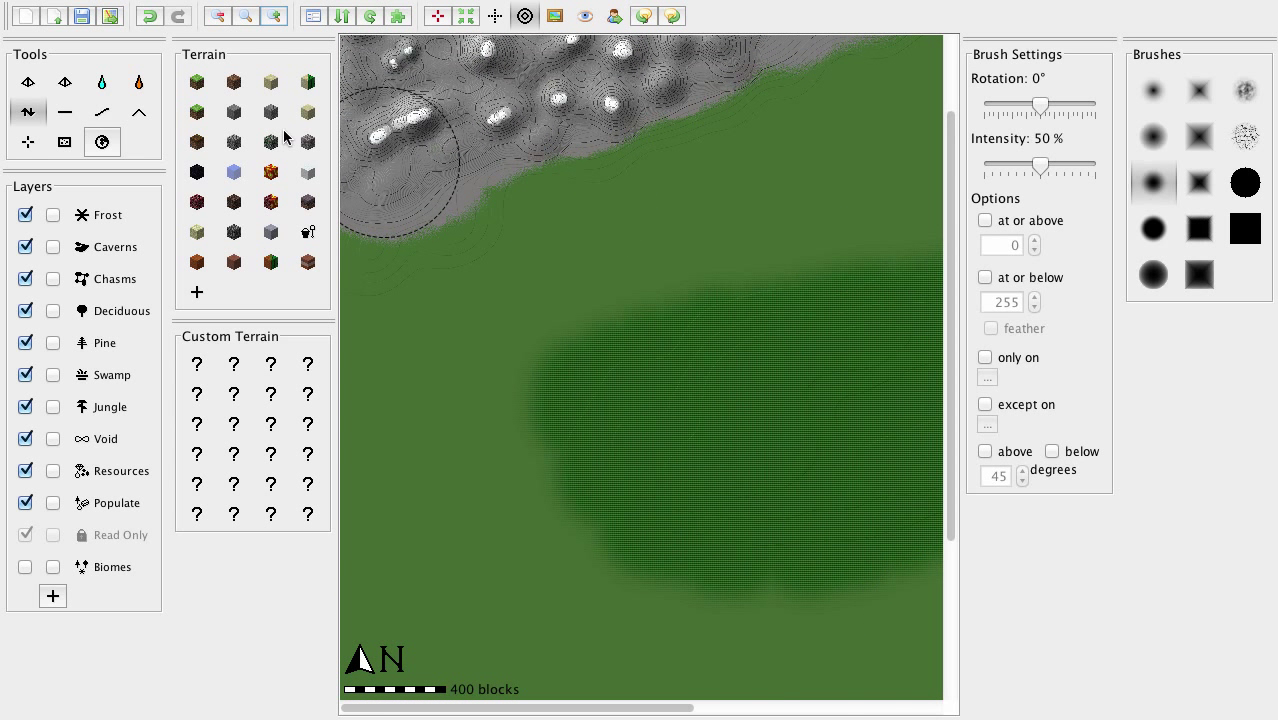
click(214, 17)
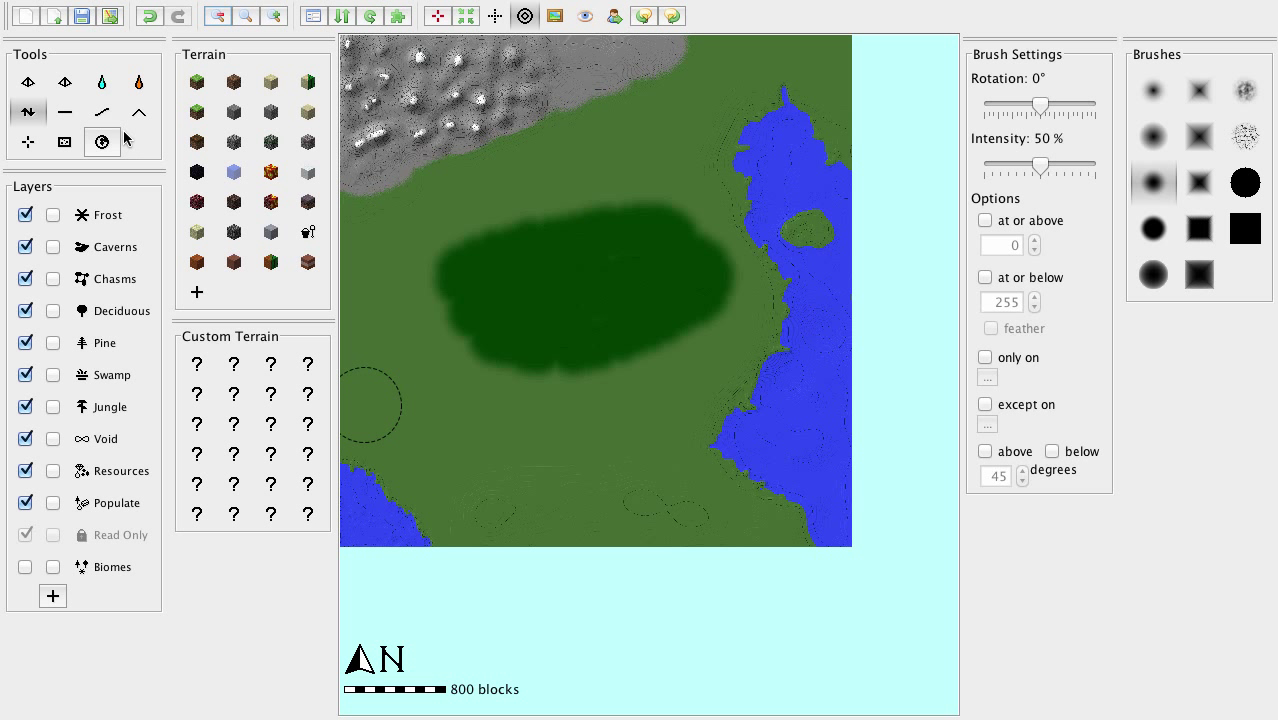
Step: Paint mycelium terrain along the western edge above the southwest lake
click(308, 203)
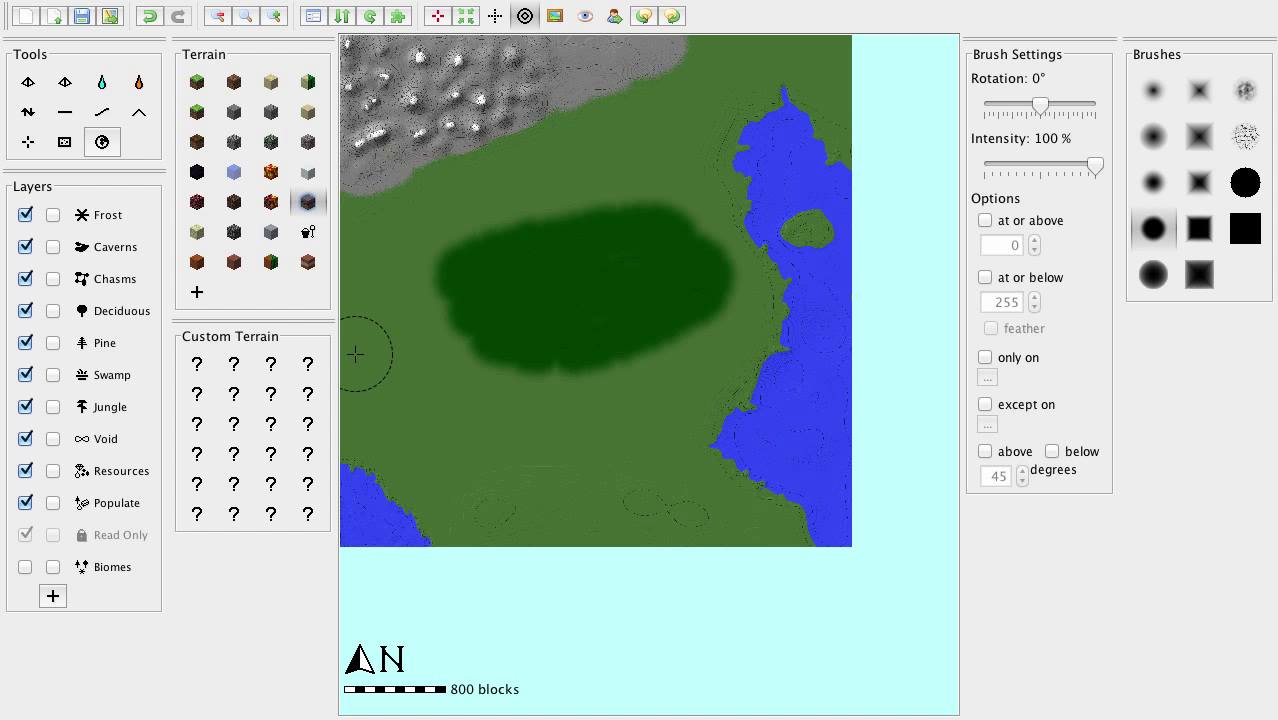
mouse_move(353, 352)
mouse_down()
mouse_move(379, 354)
mouse_move(396, 394)
mouse_move(397, 466)
mouse_move(373, 432)
mouse_move(349, 428)
mouse_move(355, 440)
mouse_move(362, 388)
mouse_move(348, 430)
mouse_move(382, 440)
mouse_move(408, 399)
mouse_move(399, 487)
mouse_up()
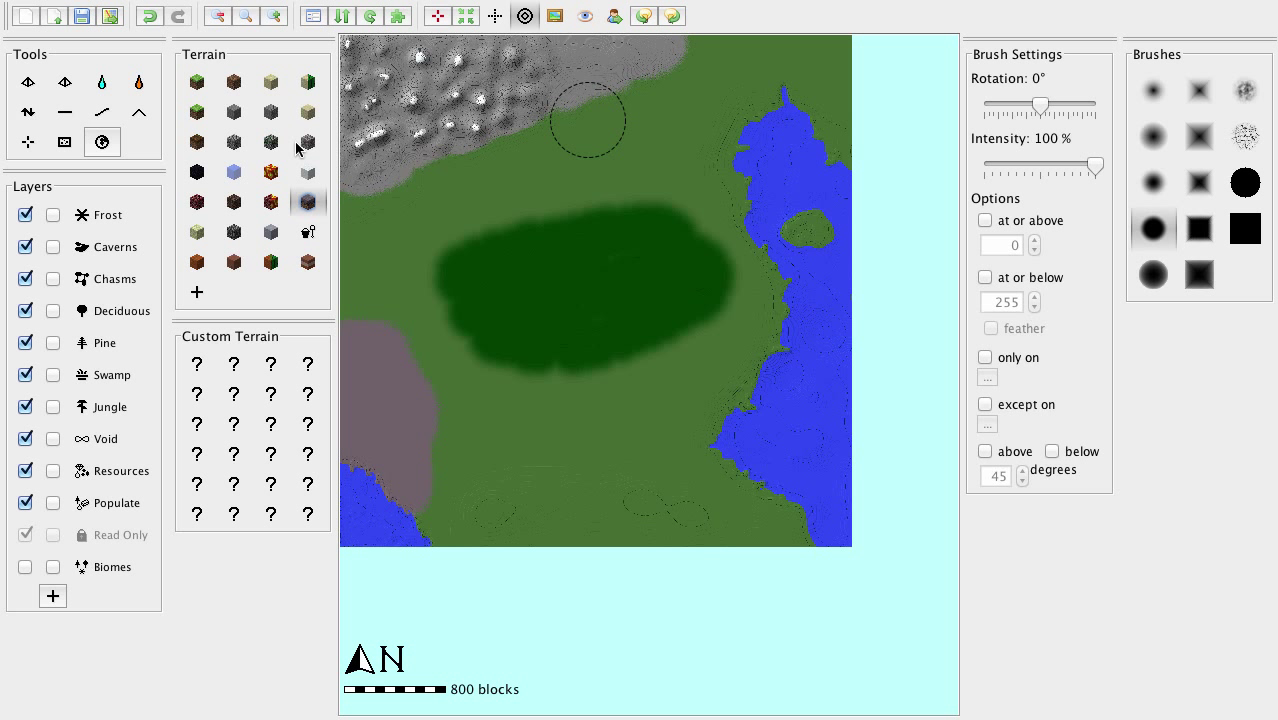
Step: Raise a small bump in the northern grass south of the mountains' eastern edge
click(28, 112)
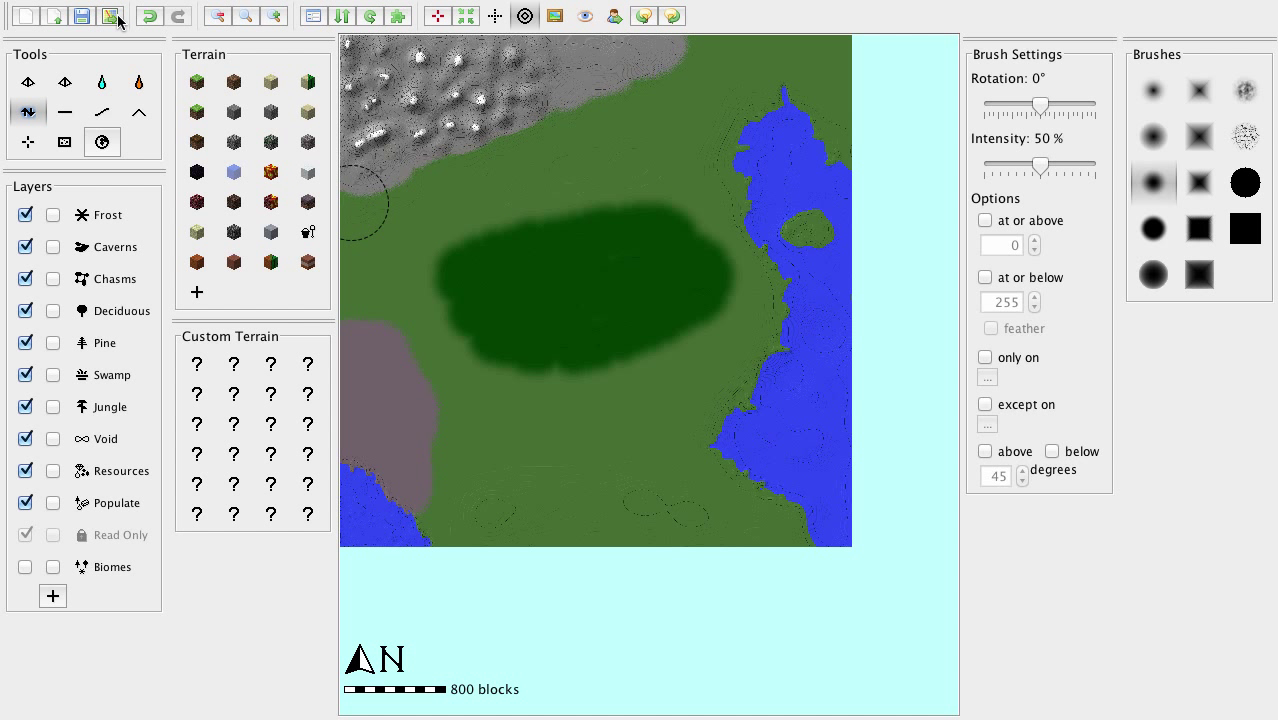
click(274, 16)
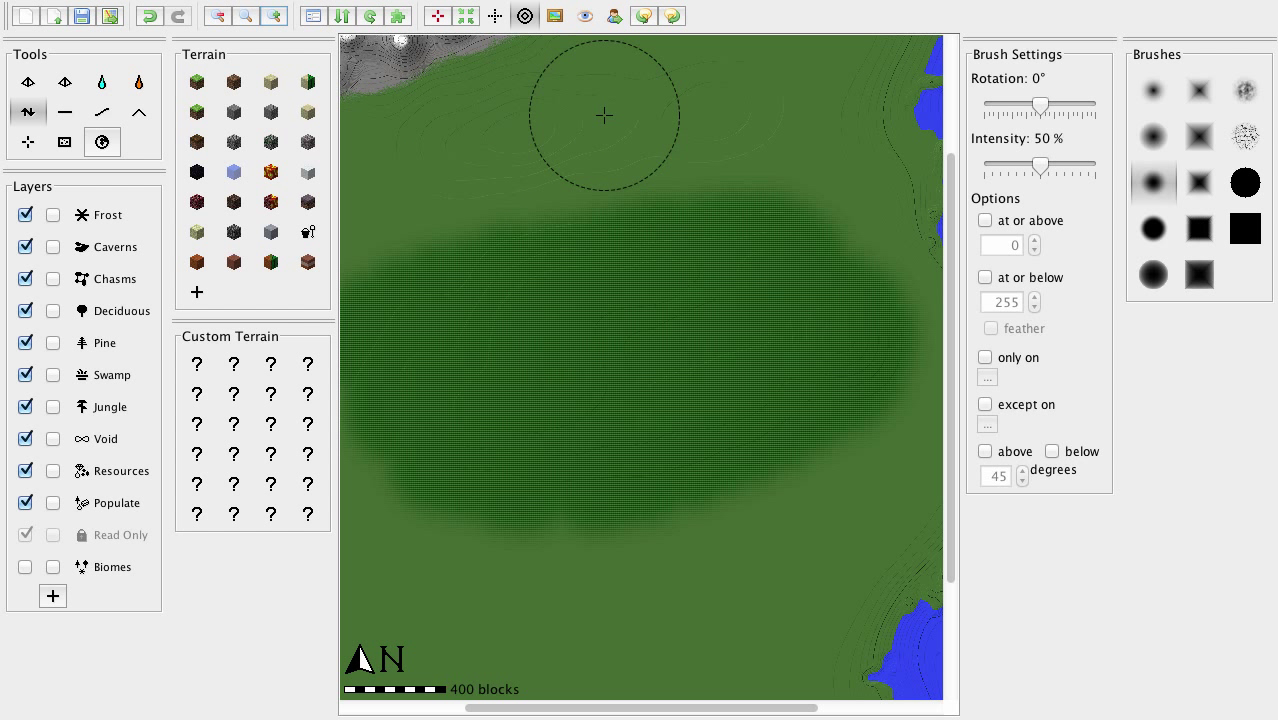
click(712, 96)
drag(952, 432, 956, 547)
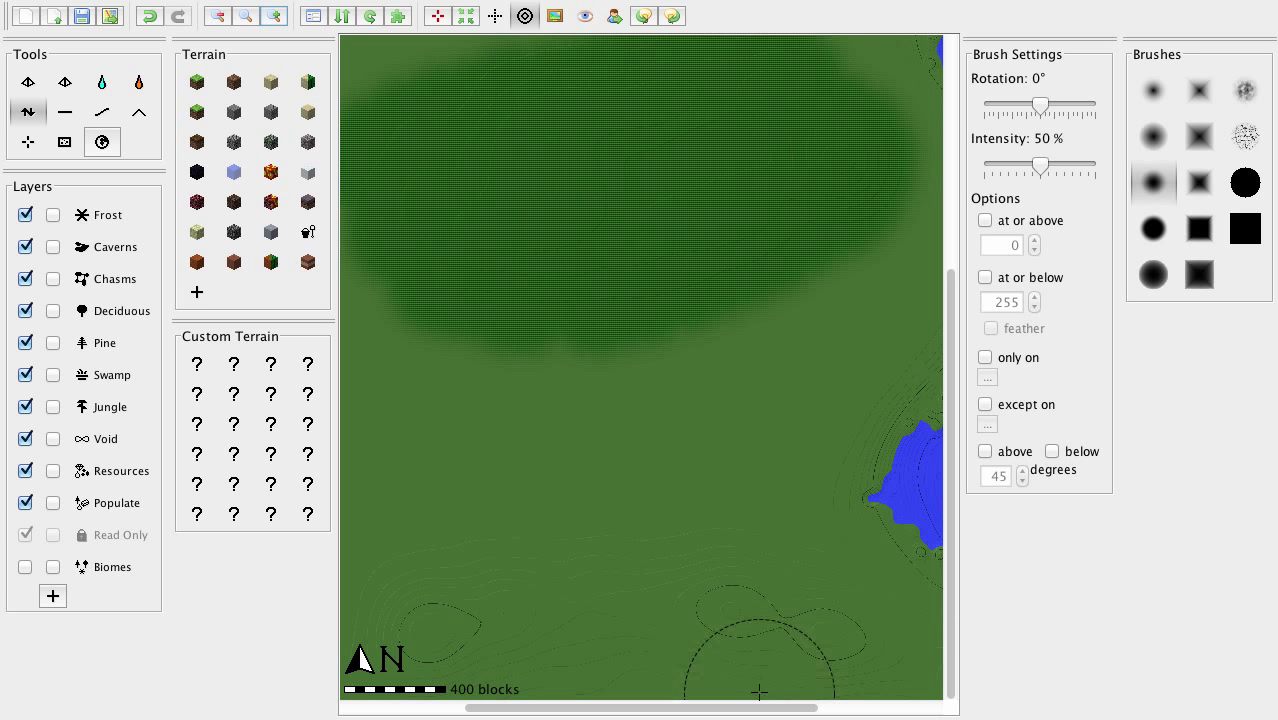
drag(749, 710, 410, 714)
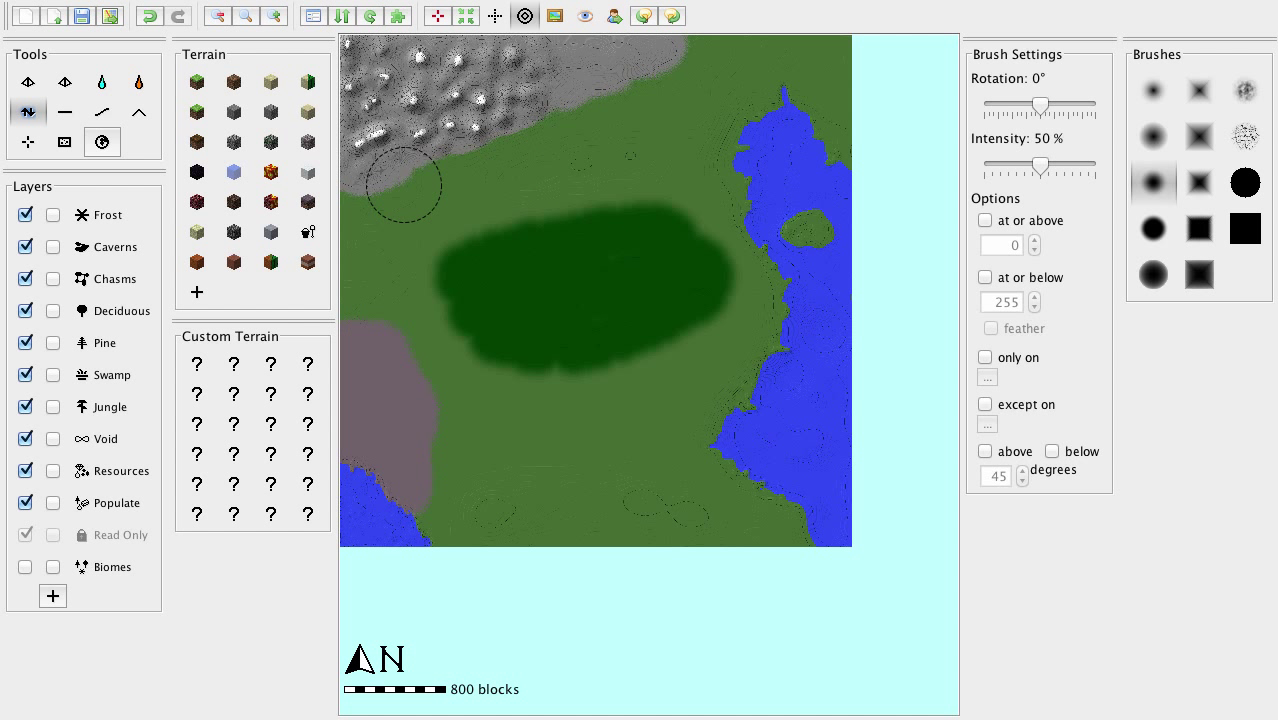
Step: Open the 3D preview, look over the mountains, forest and lakes, then close it again
key(super+3)
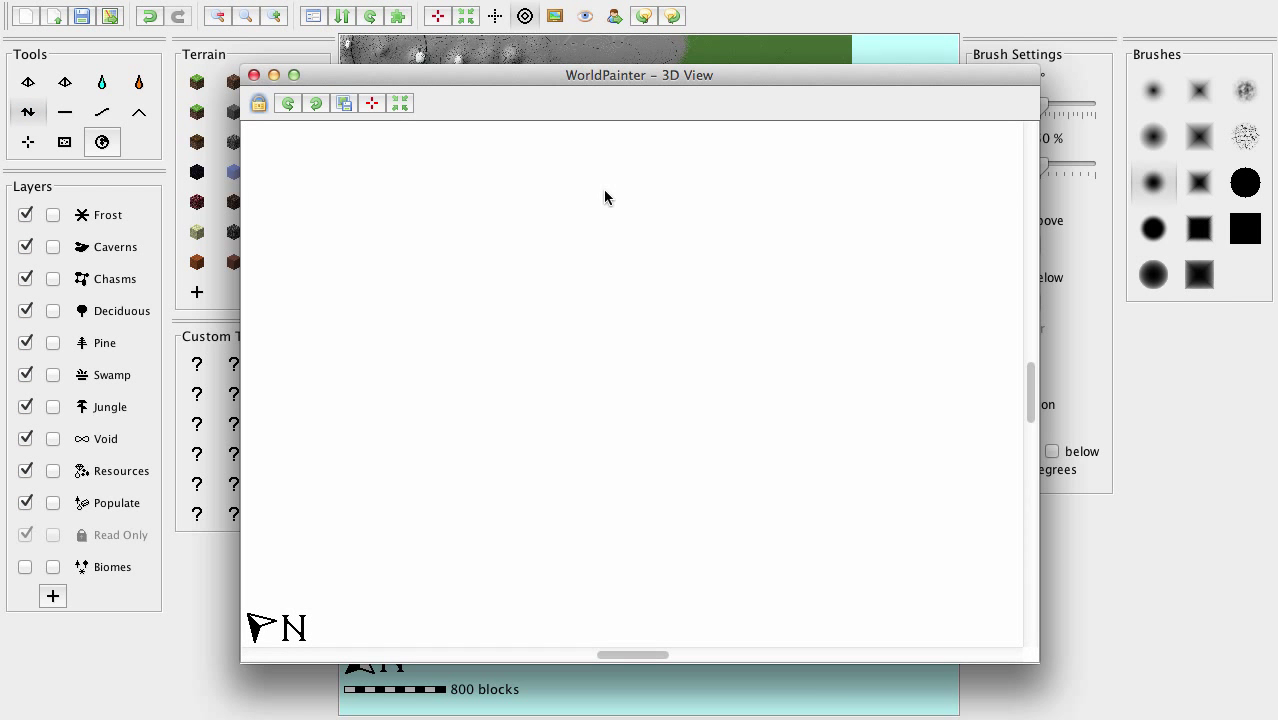
scroll(656, 276, down, 5)
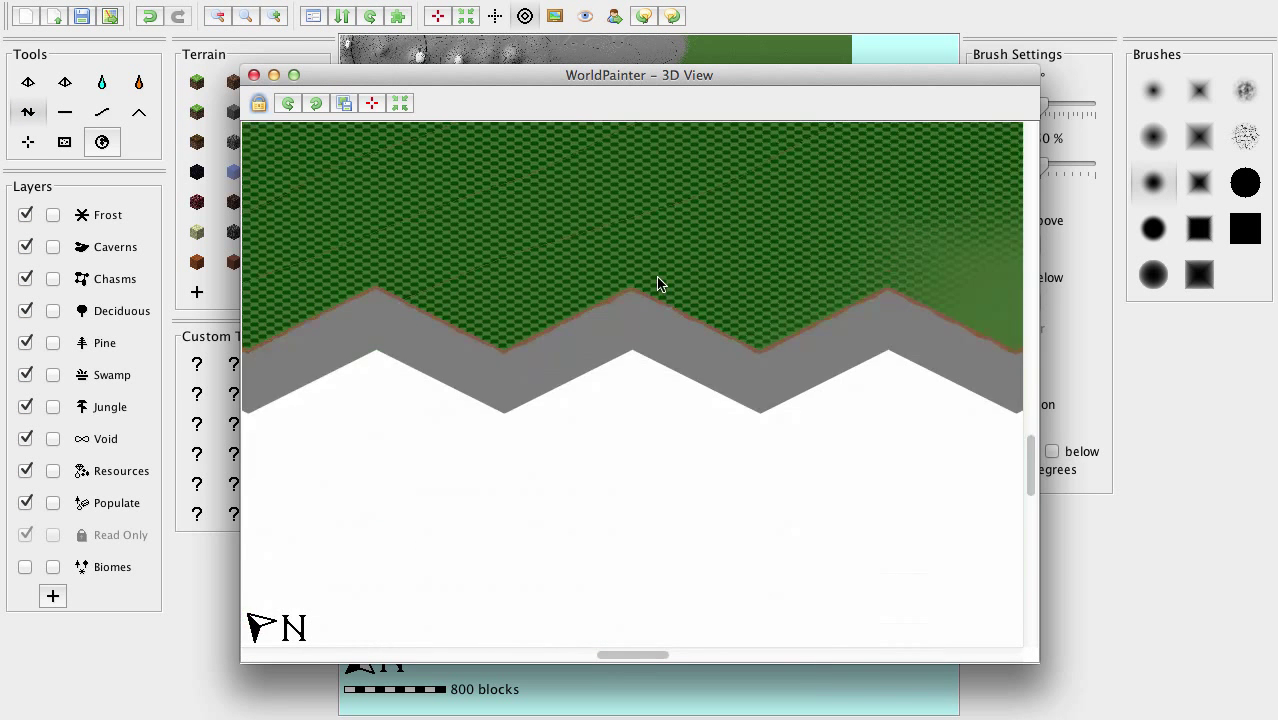
scroll(659, 284, up, 5)
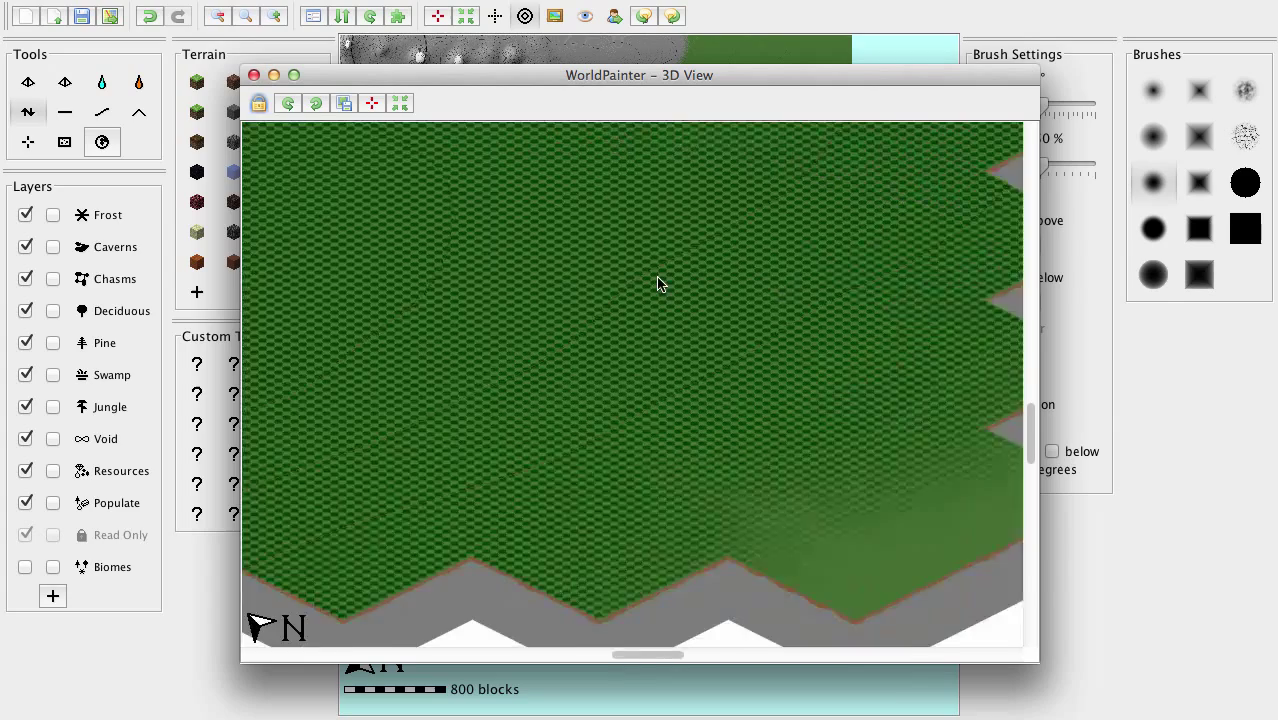
scroll(658, 284, left, 3)
scroll(658, 284, up, 5)
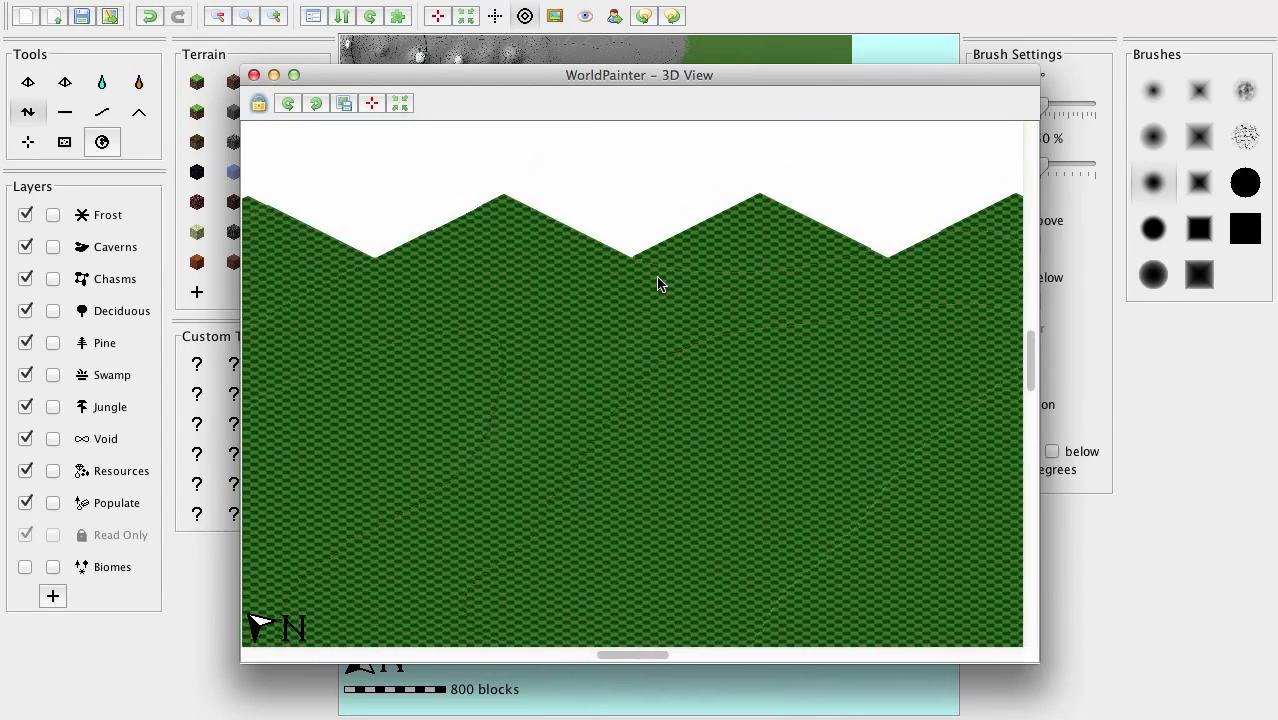
scroll(658, 284, down, 5)
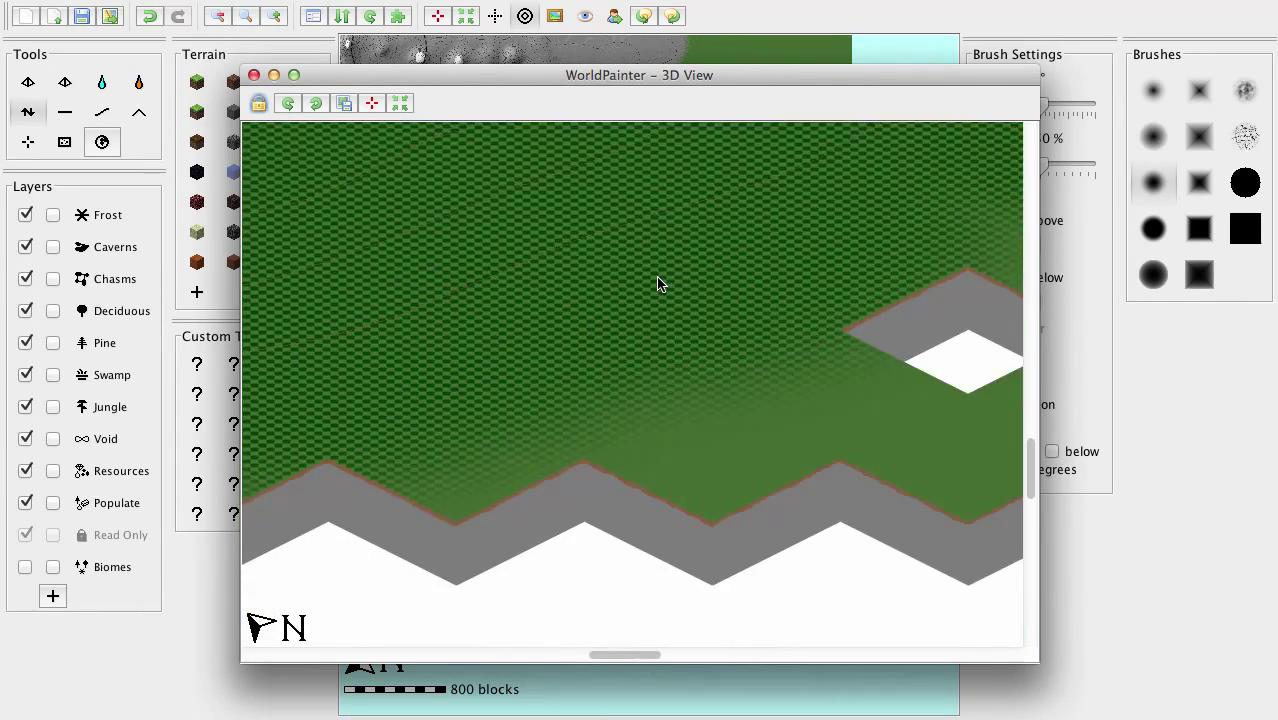
scroll(658, 284, down, 3)
scroll(658, 284, left, 2)
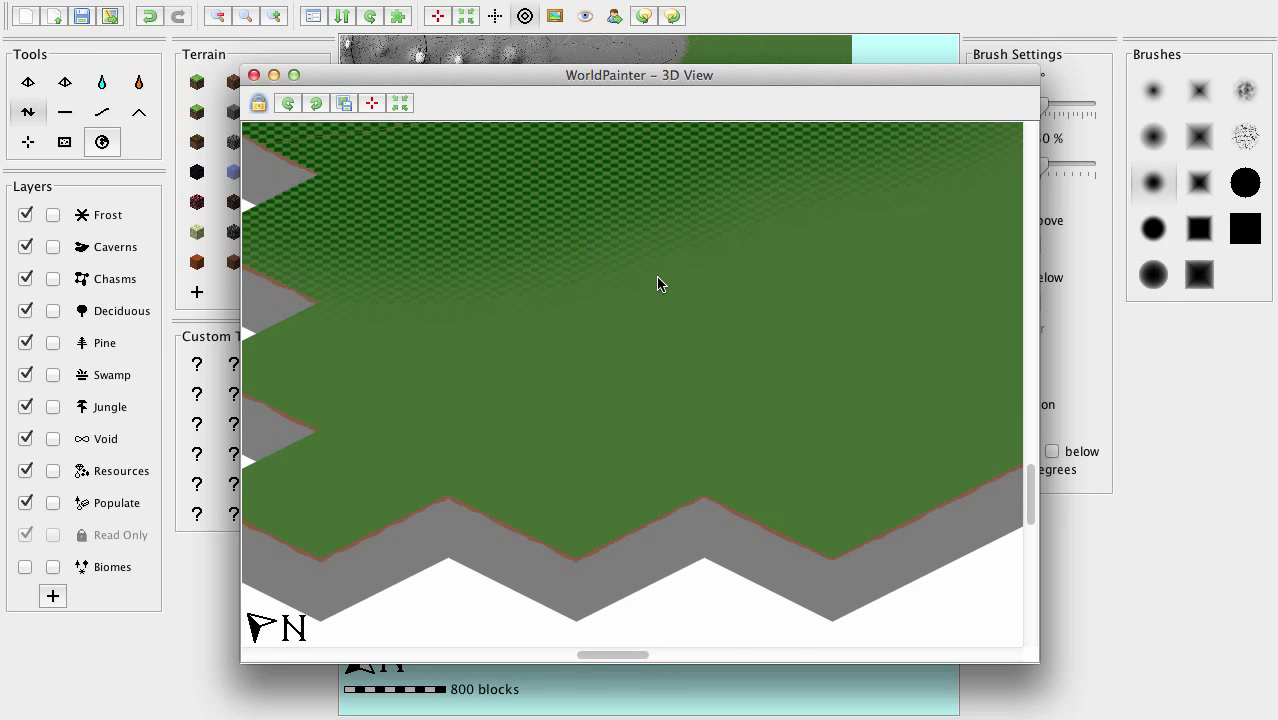
scroll(658, 284, left, 3)
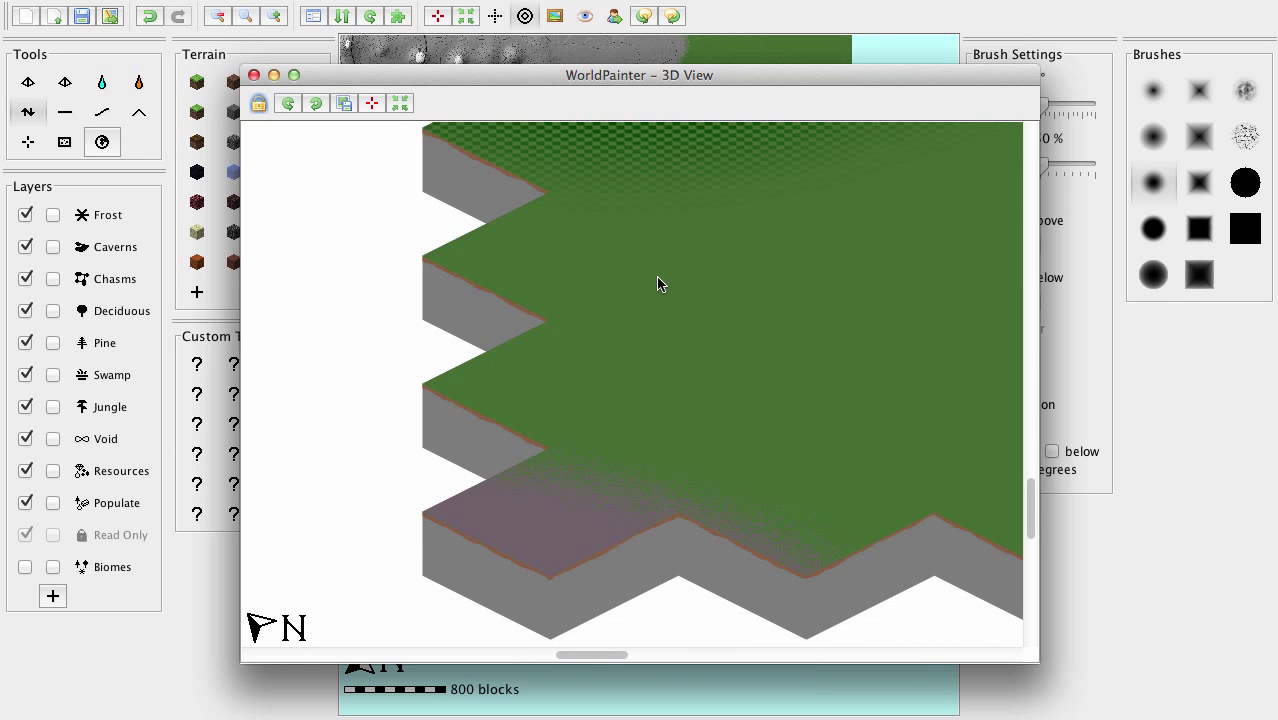
scroll(658, 284, down, 5)
click(255, 77)
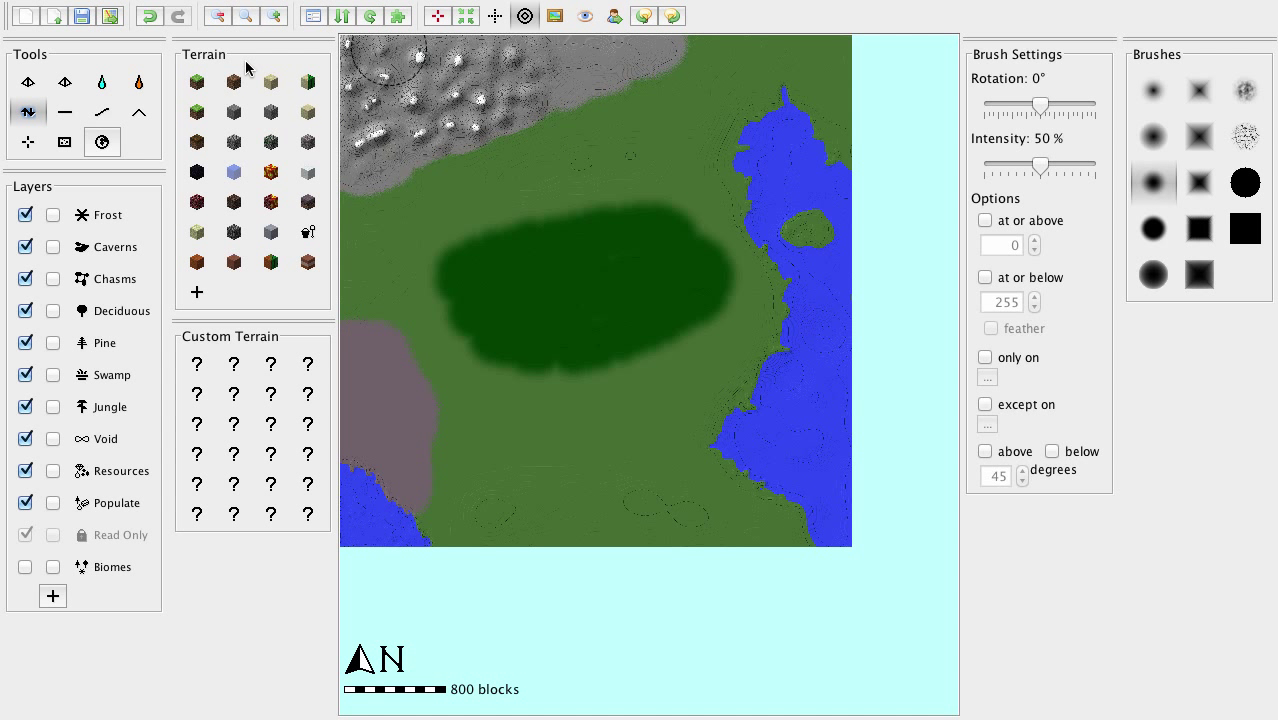
Step: Start exporting as a new Minecraft map, keeping the world name Phantom Tollbooth
click(188, 0)
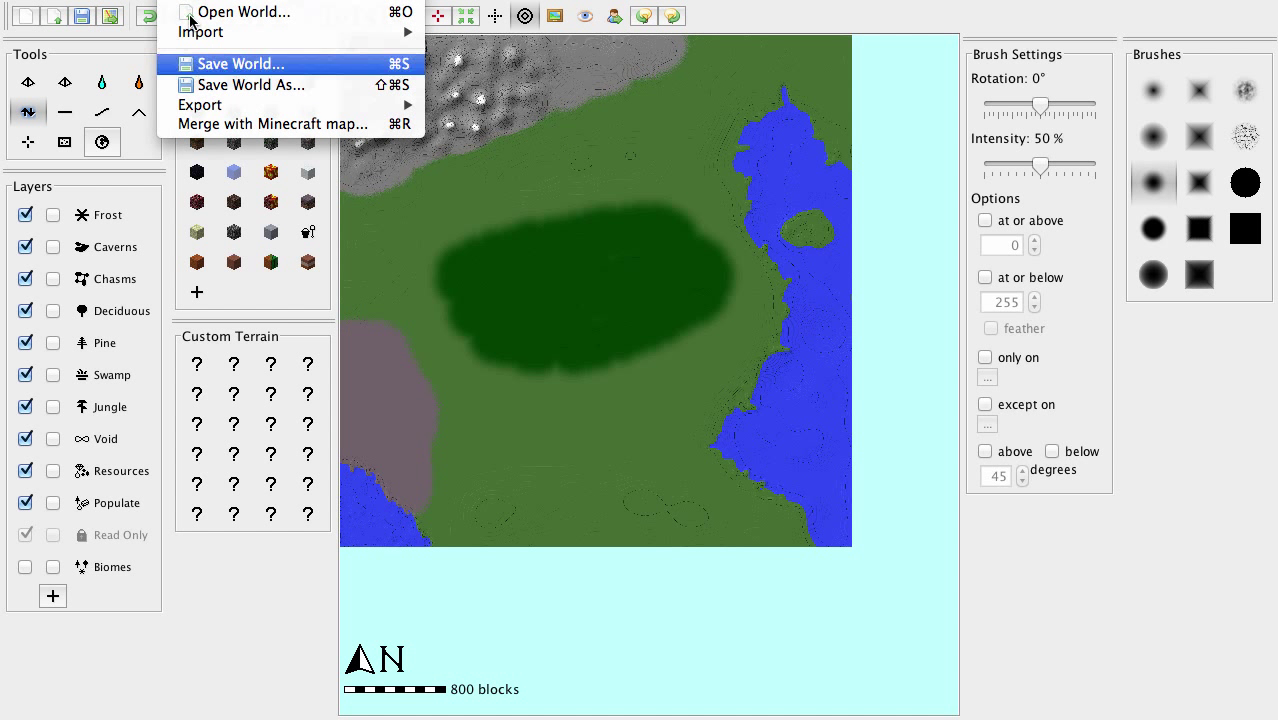
mouse_move(222, 108)
click(519, 108)
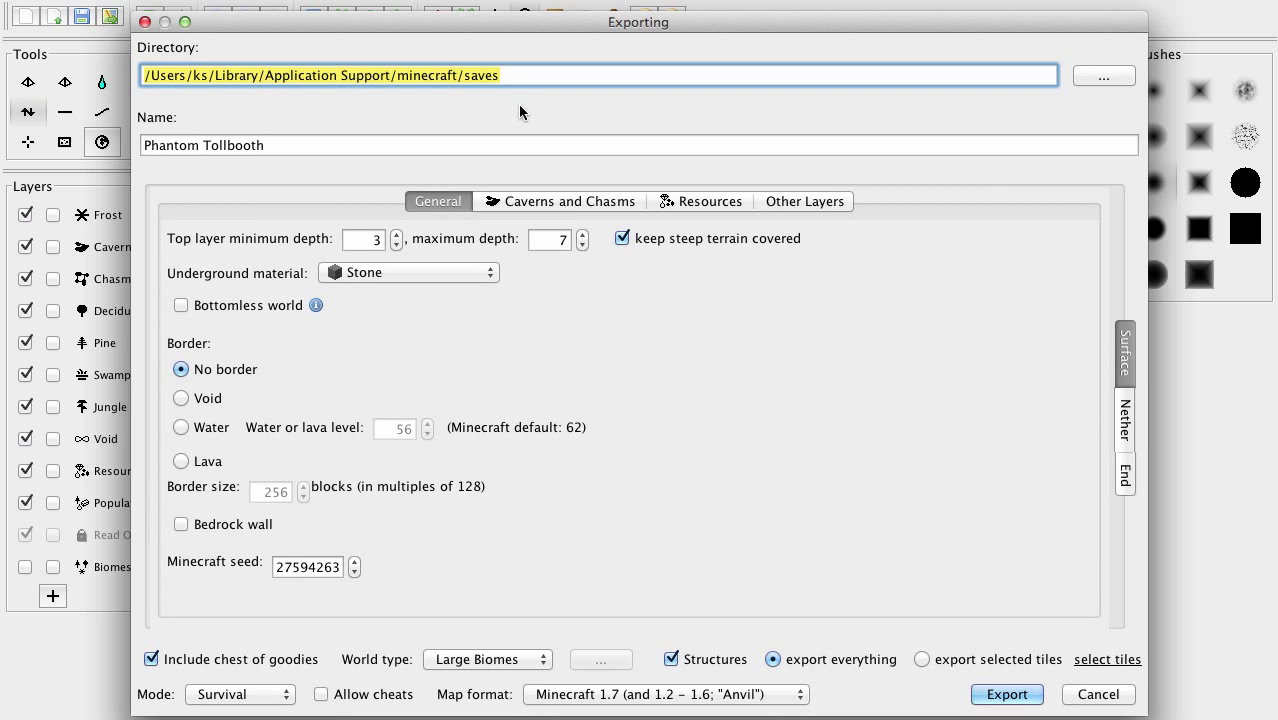
triple_click(307, 146)
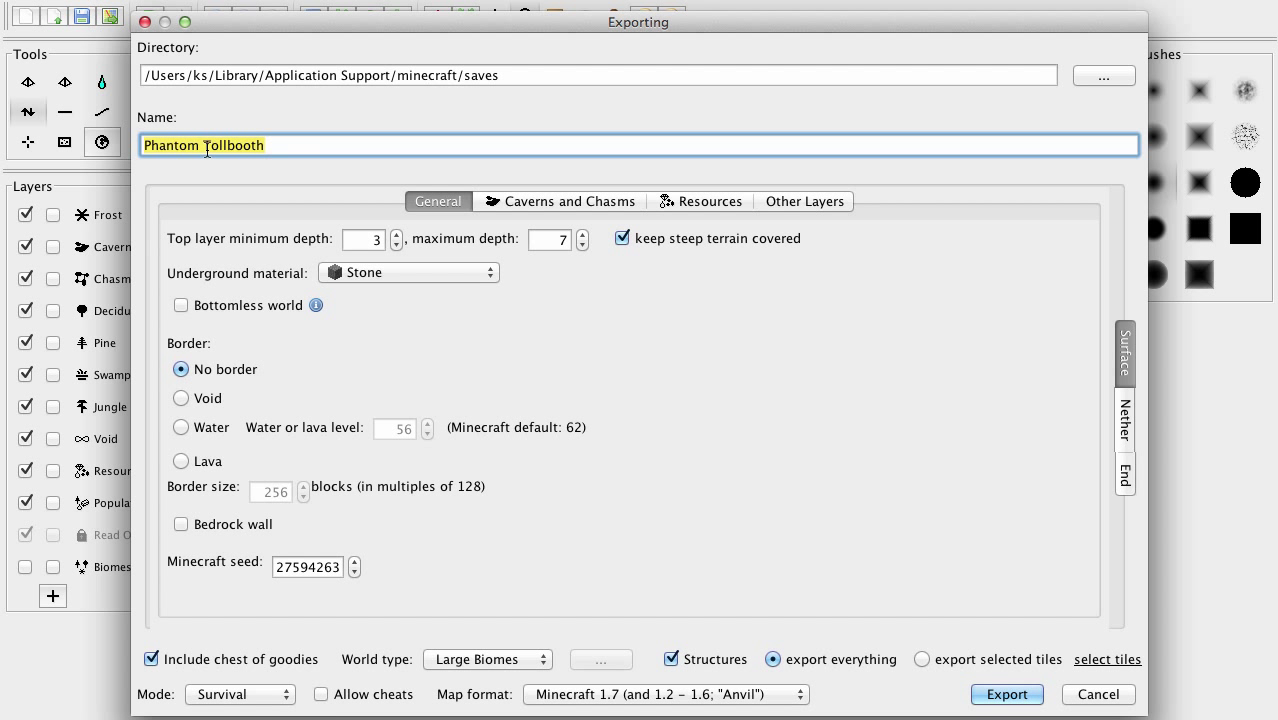
key(Left)
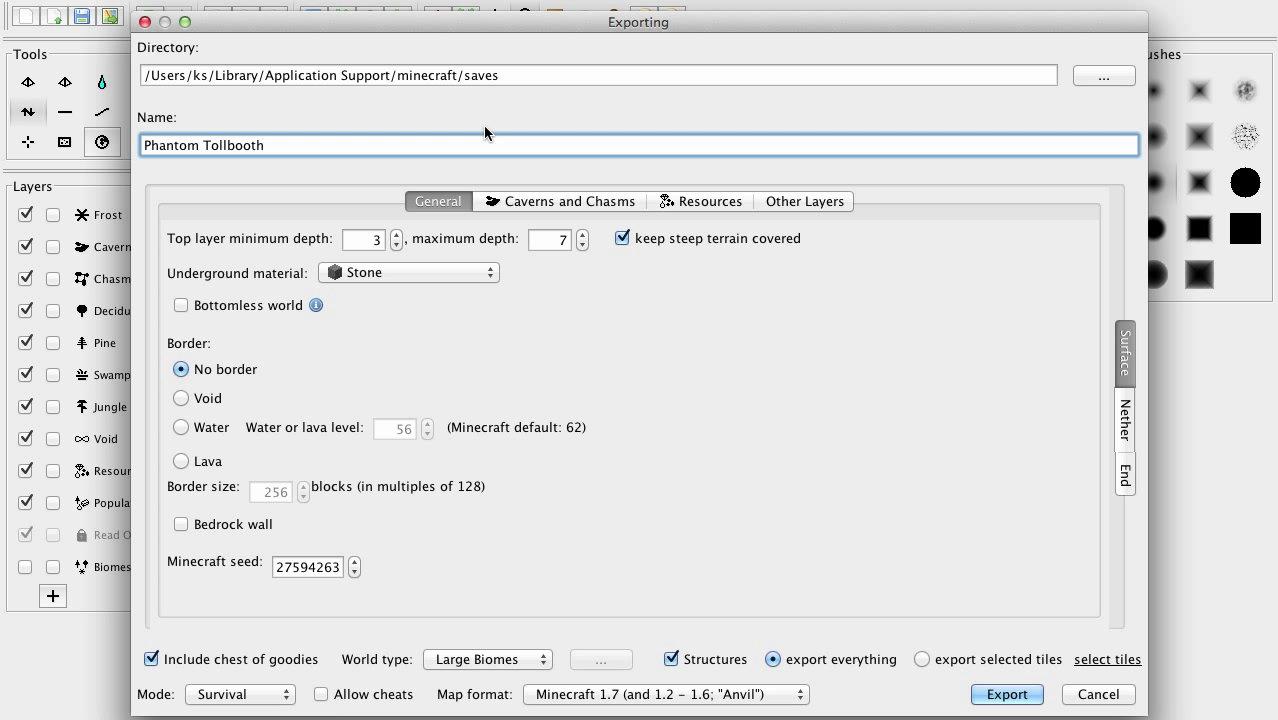
Step: Keep Stone as the underground material, add a bedrock wall, and make the border Void
click(417, 271)
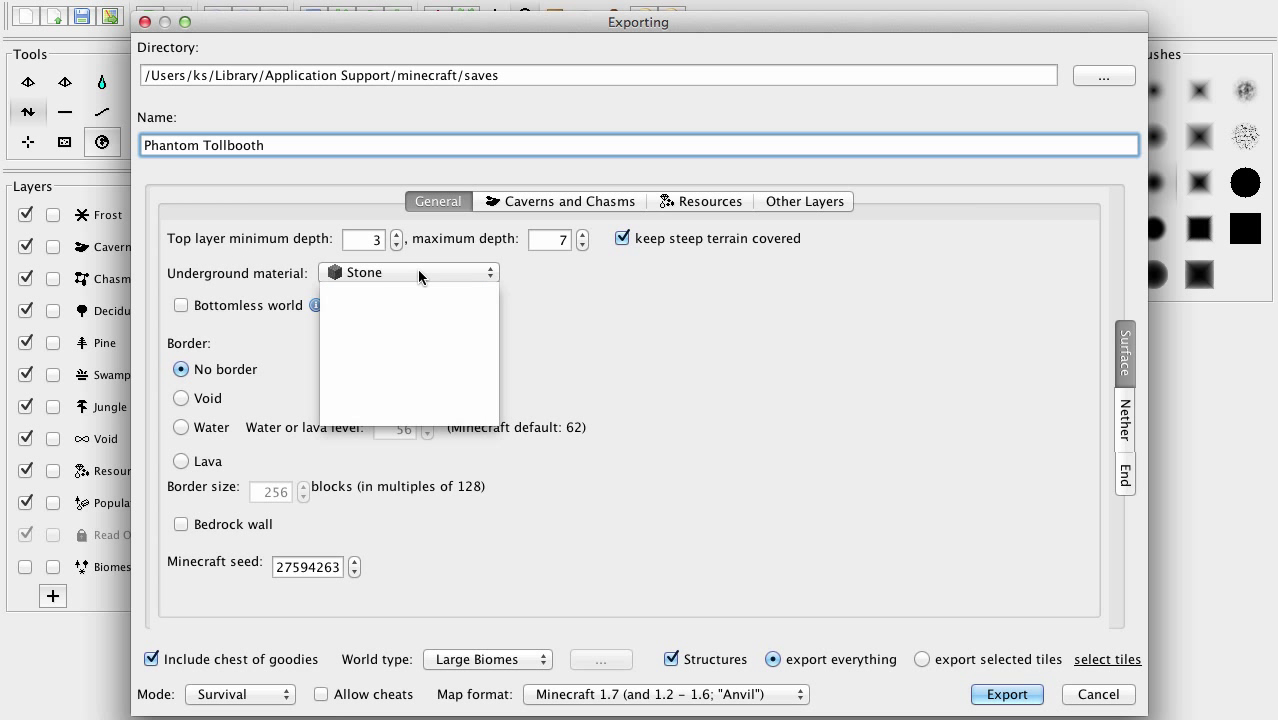
click(419, 275)
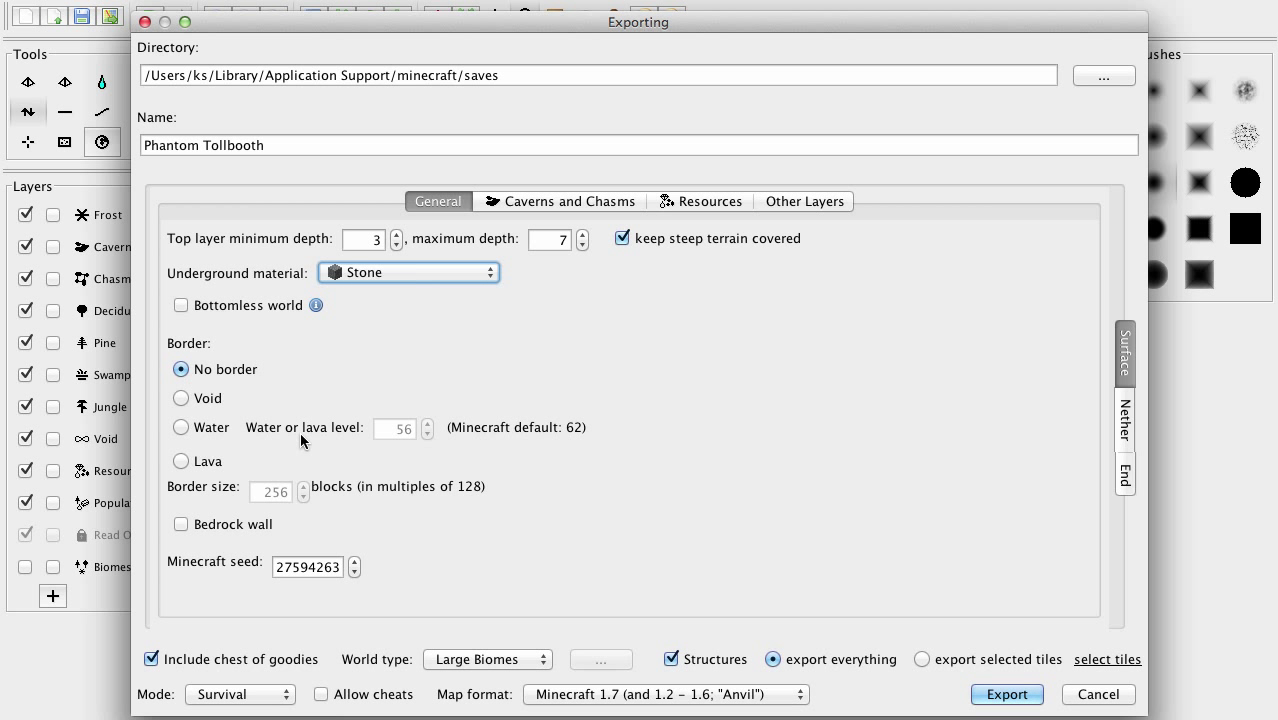
click(182, 524)
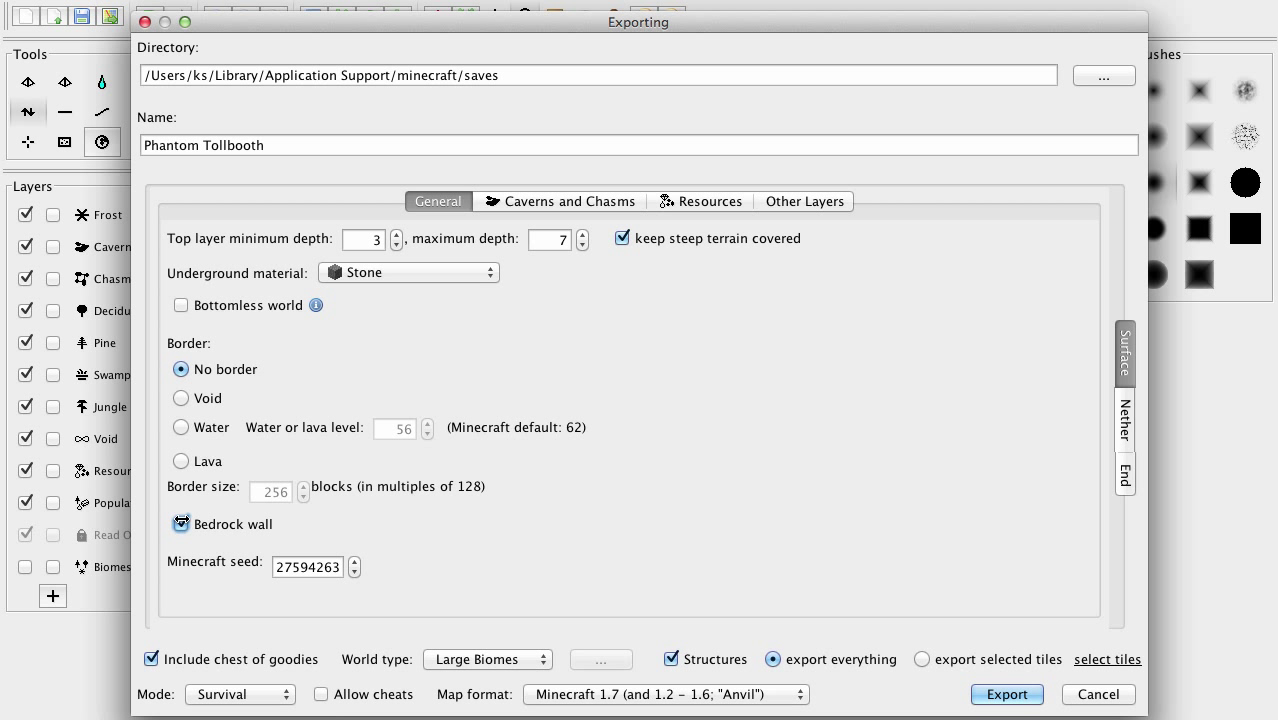
click(181, 399)
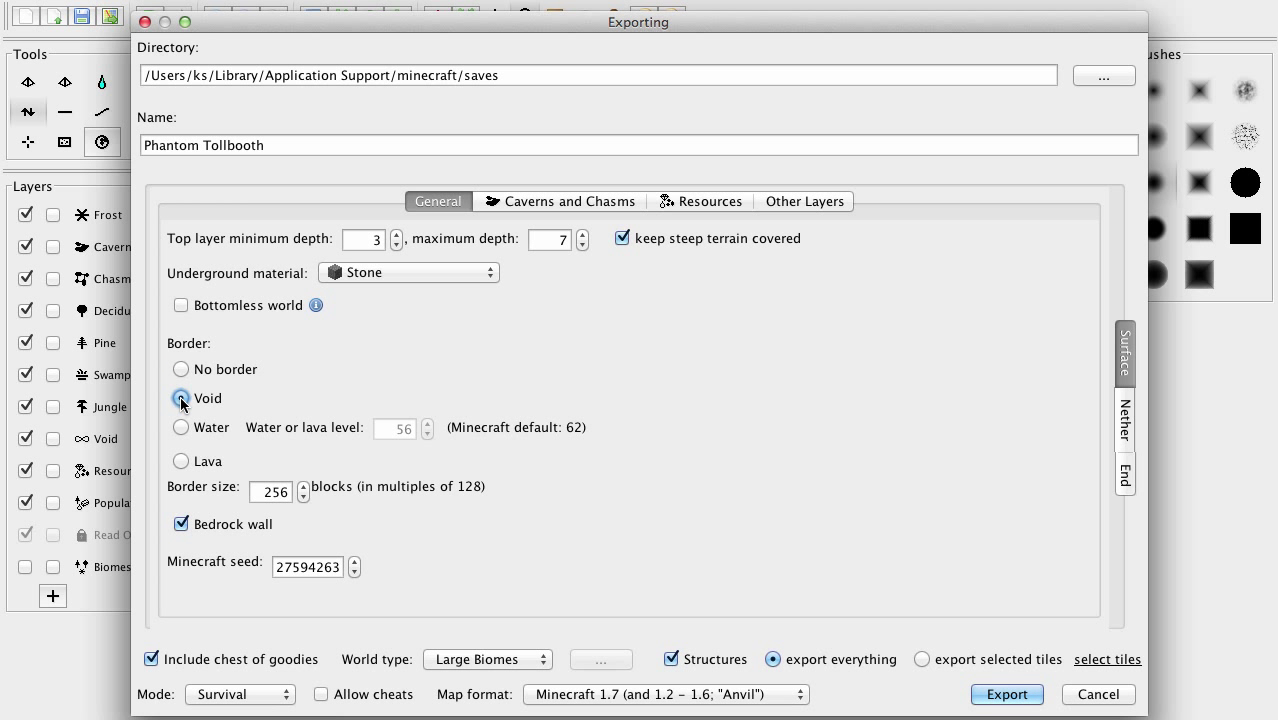
click(520, 203)
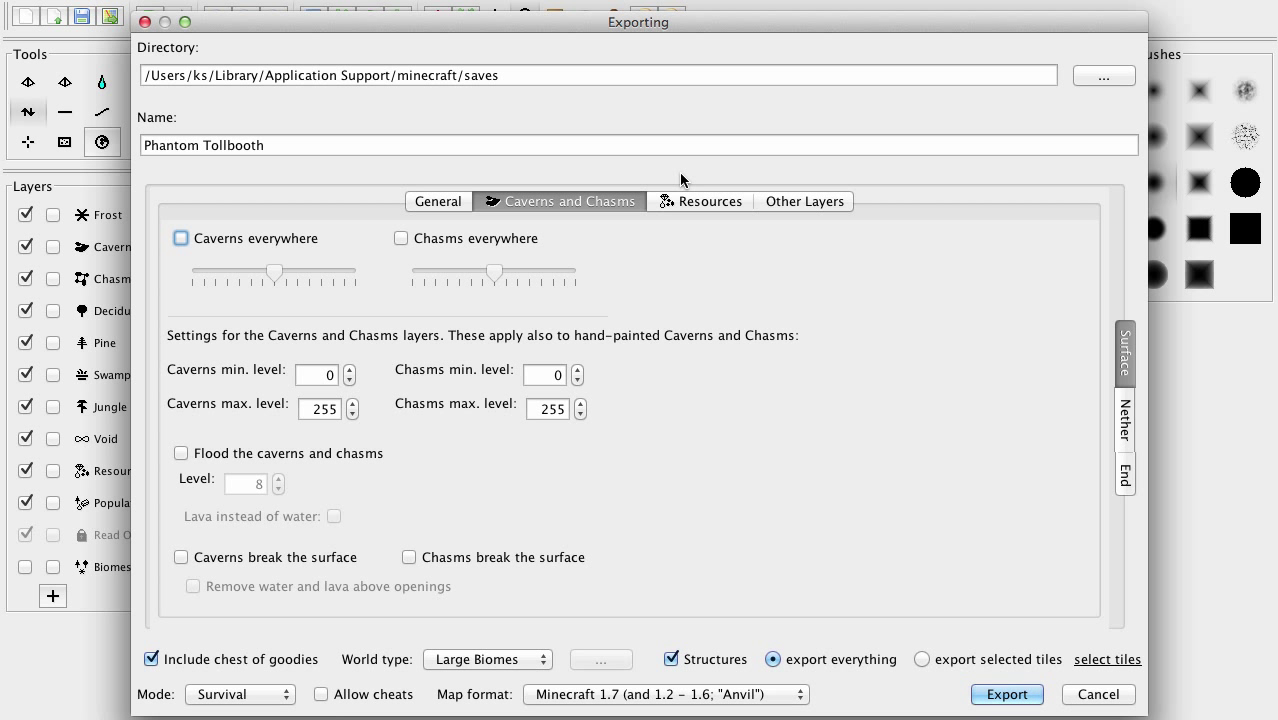
Step: Untick Resources everywhere and tick Allow Minecraft to populate the entire terrain on Other Layers
click(673, 199)
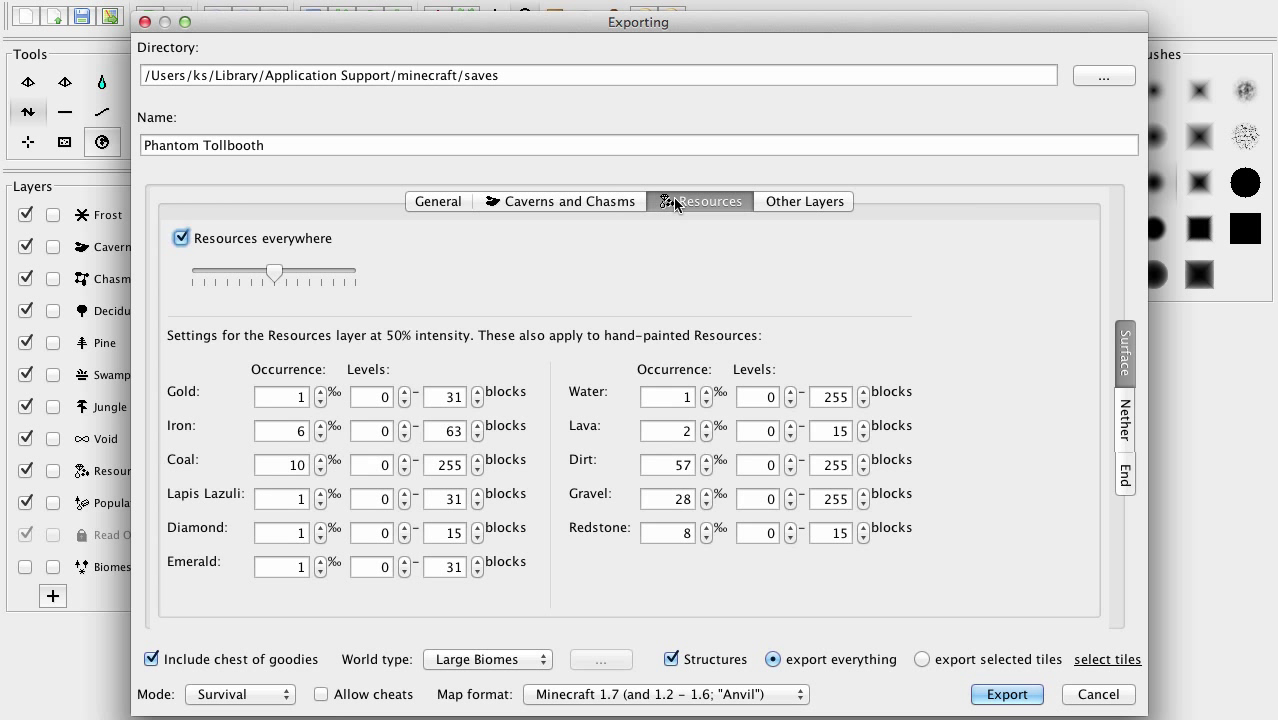
click(178, 240)
click(796, 205)
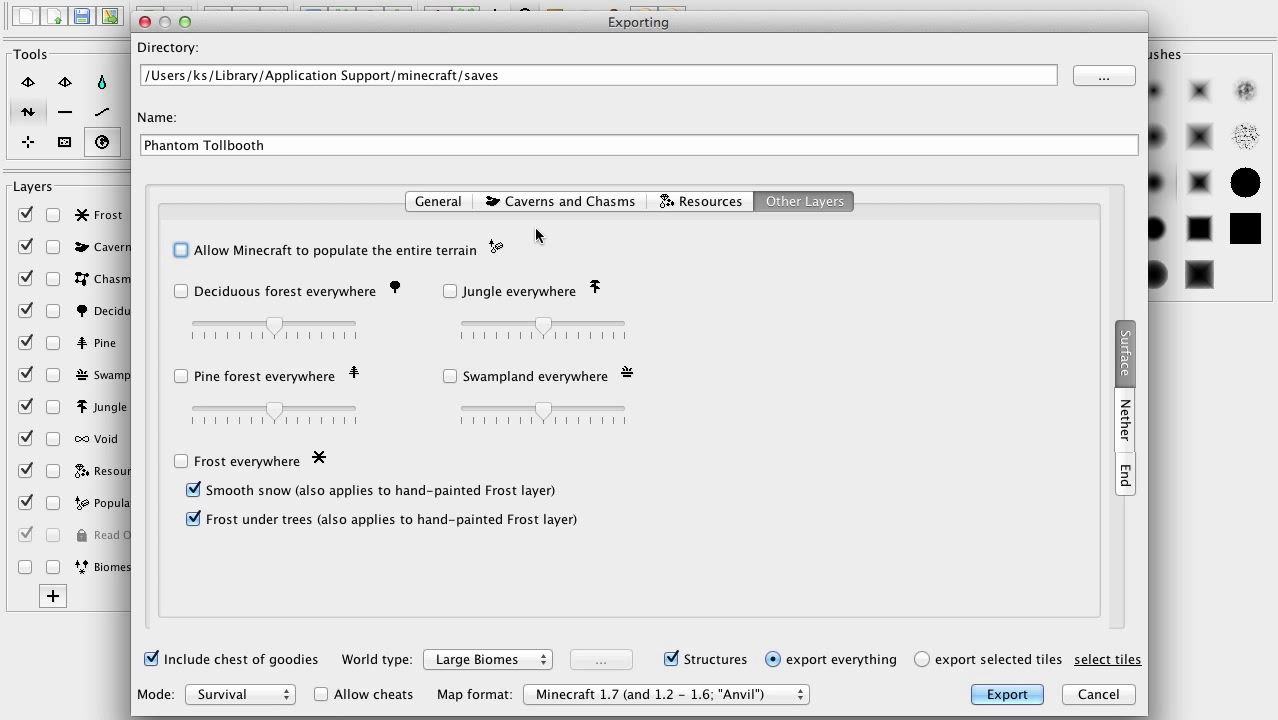
click(182, 250)
mouse_move(460, 262)
click(453, 204)
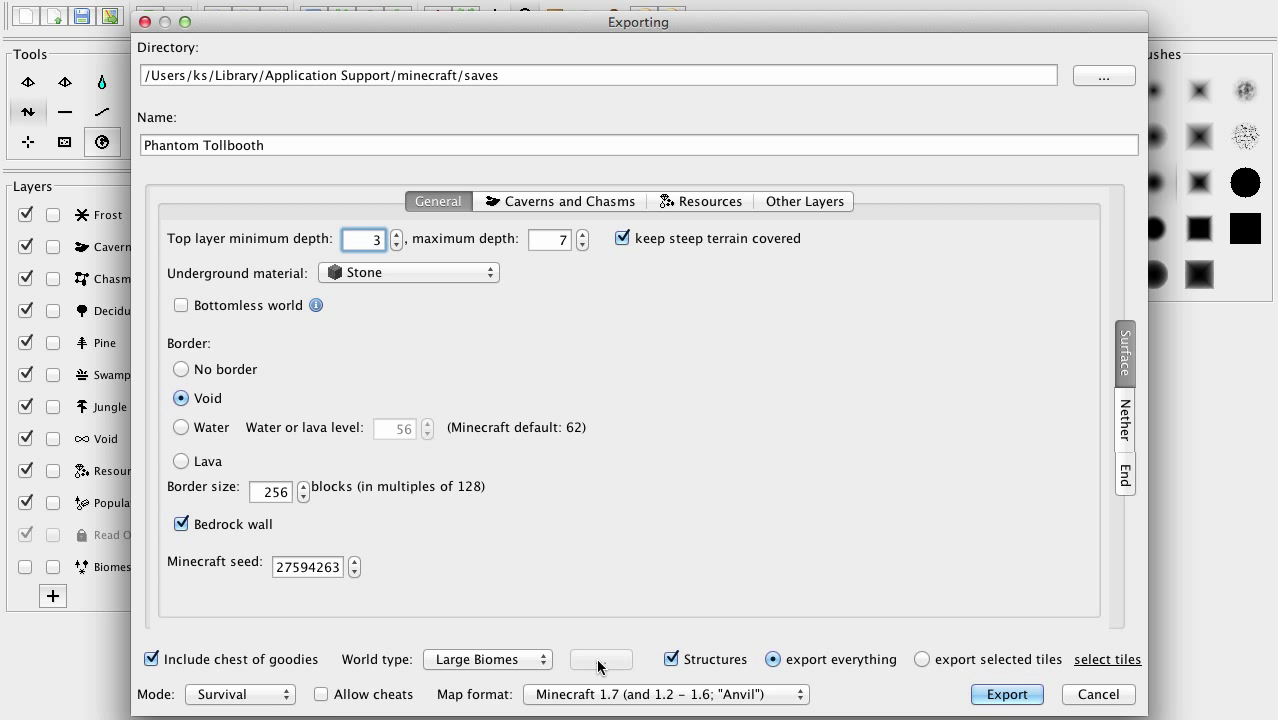
Step: Keep Large Biomes, turn off structures, and set Adventure mode with cheats allowed
click(519, 661)
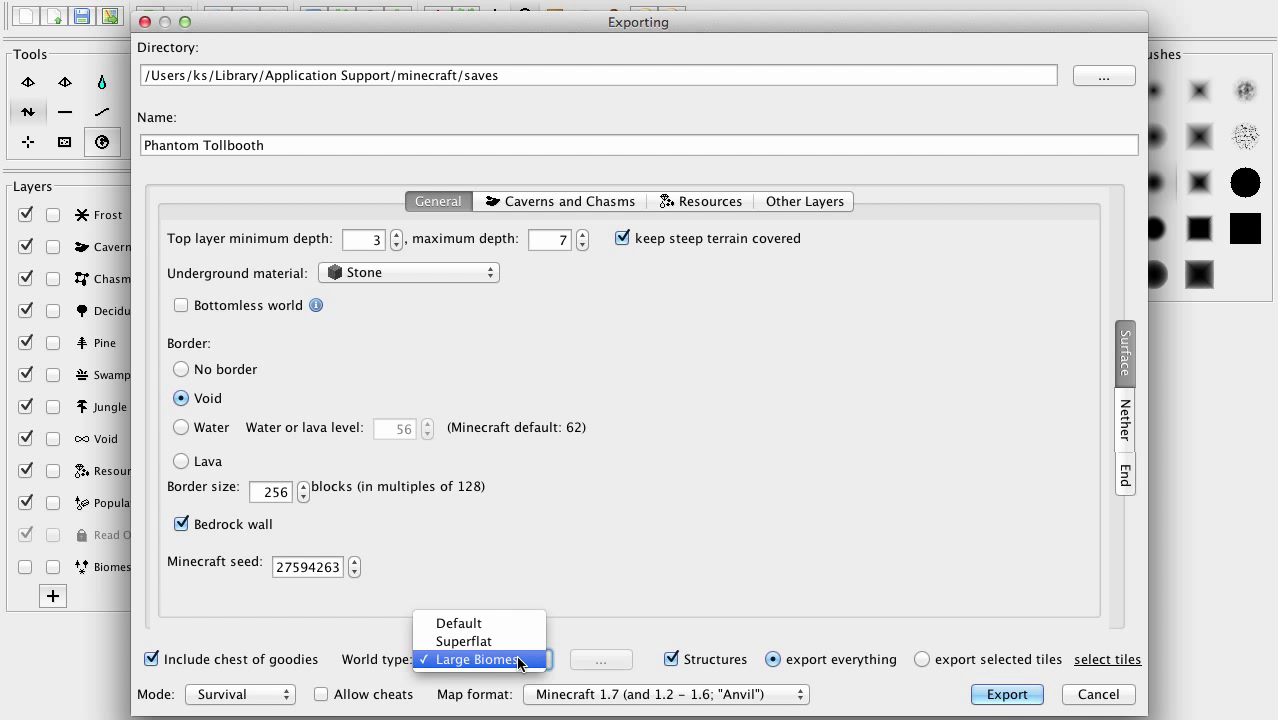
click(519, 660)
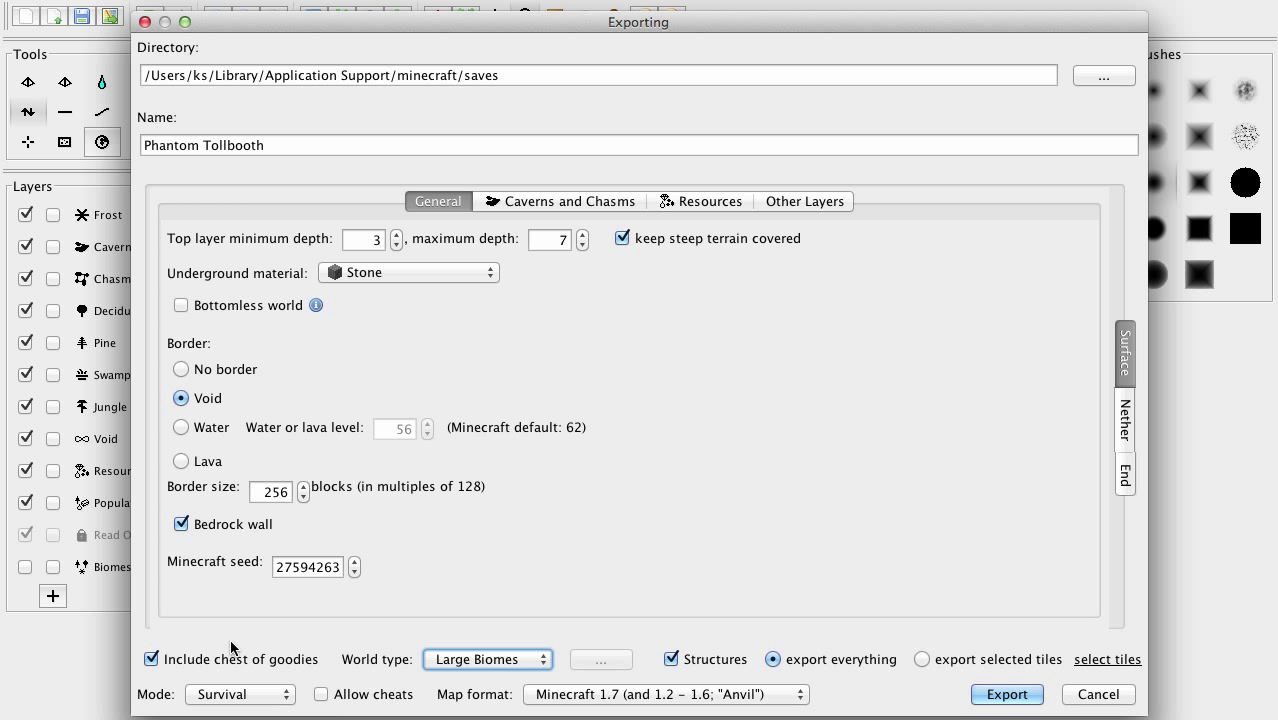
click(672, 659)
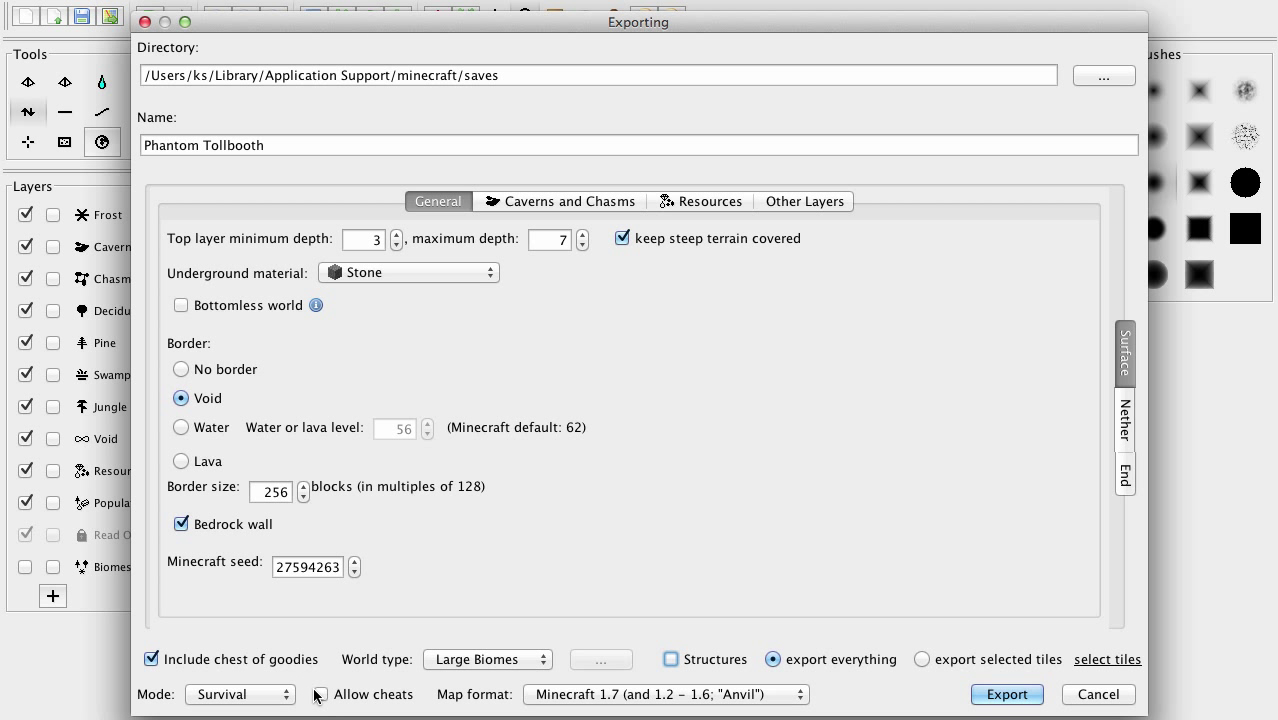
click(240, 694)
click(223, 719)
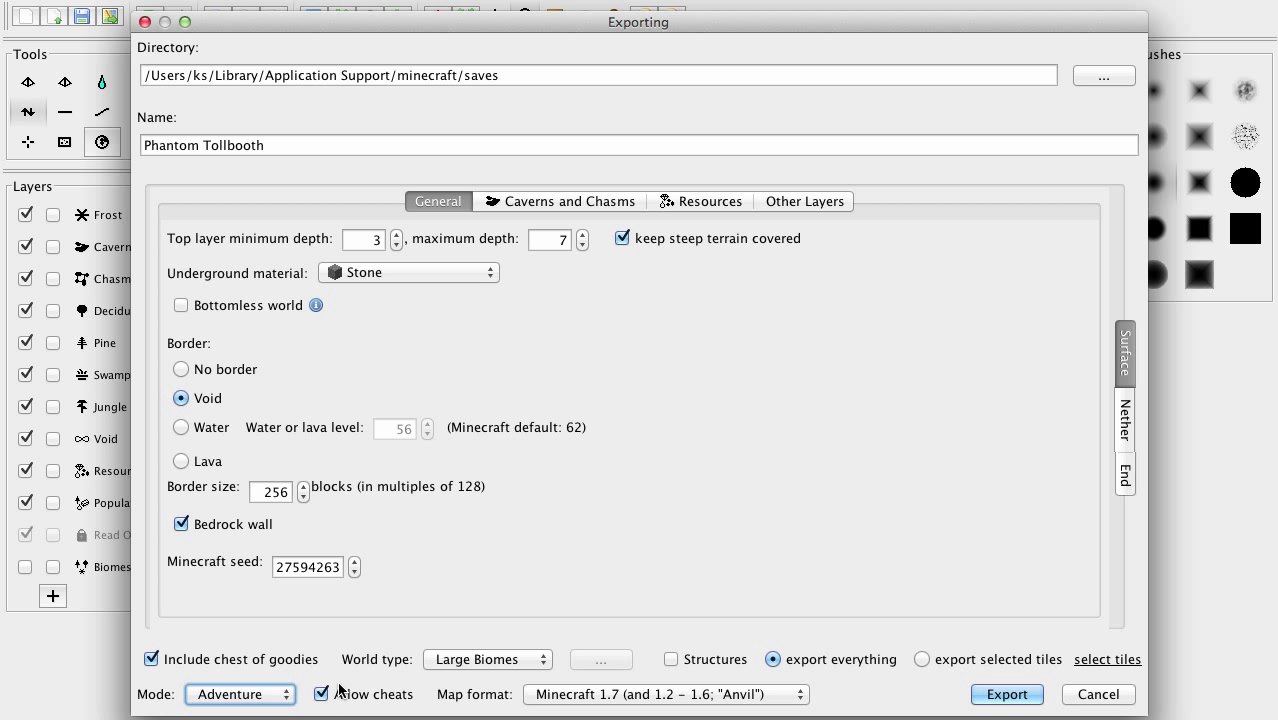
click(324, 694)
Step: Export the Phantom Tollbooth world with these settings
click(983, 702)
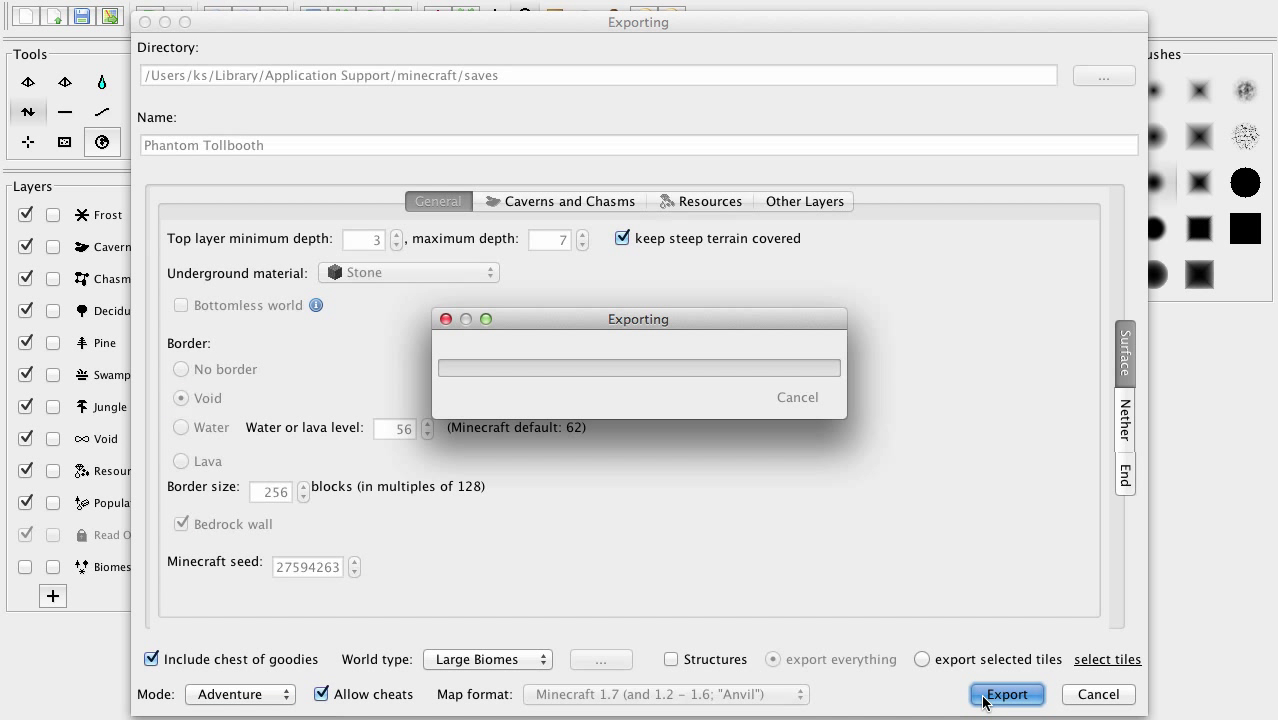